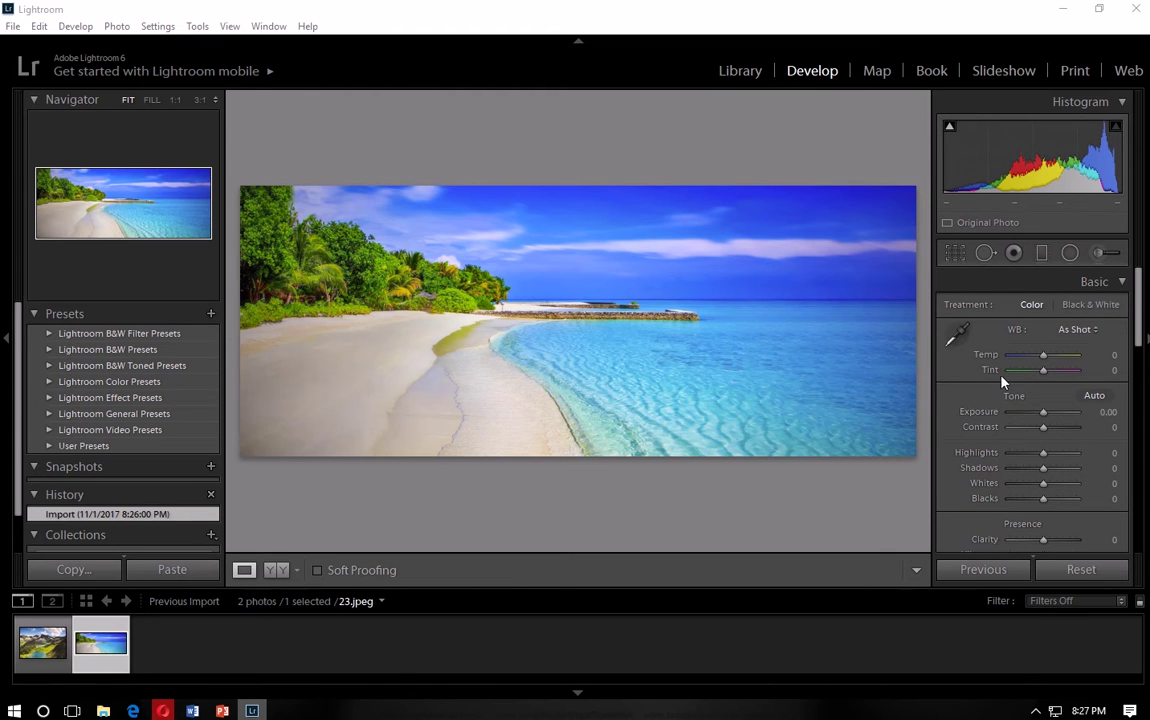
Set Saturation -100, Contrast +57, Highlights -55, Shadows -5, Whites -31, Blacks +12, Clarity +24.
scroll(960, 378, "down", 2)
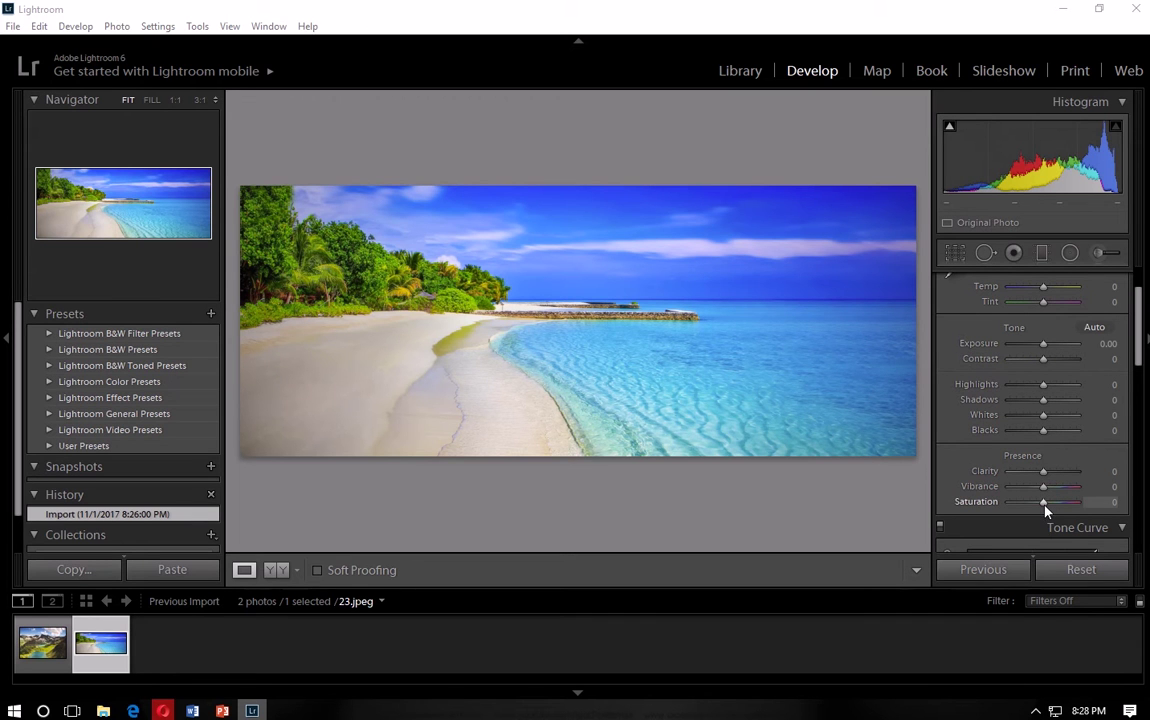
left_click_drag(1044, 505, 994, 505)
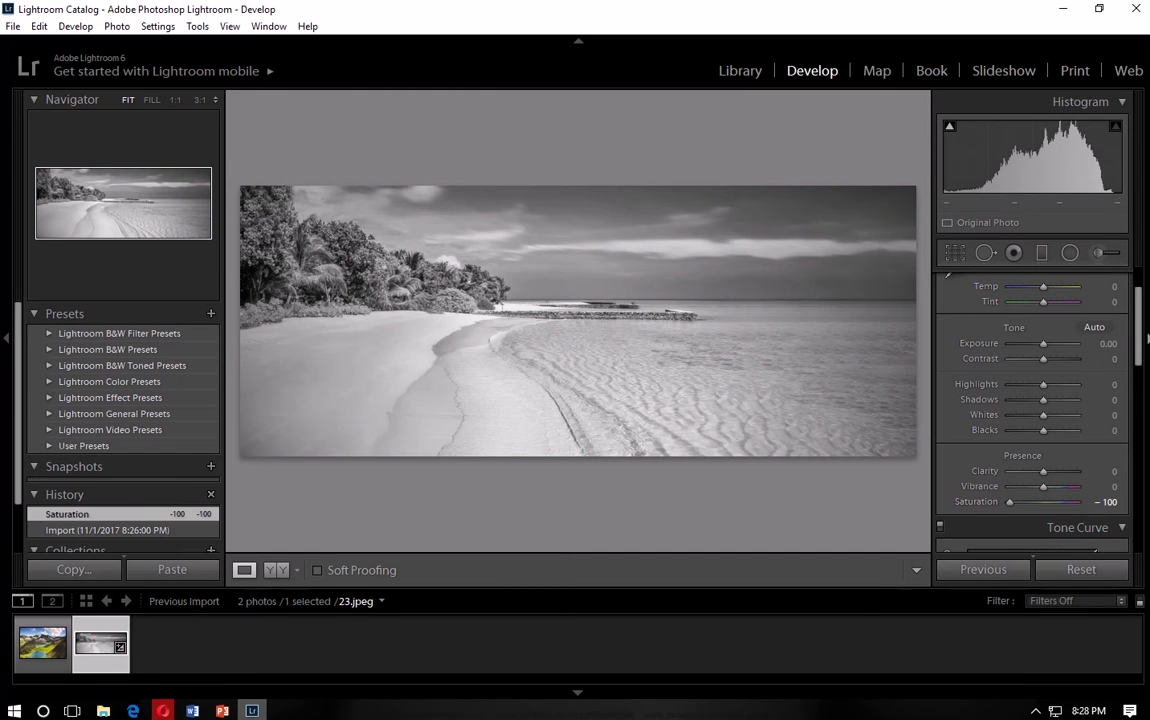
scroll(980, 333, "up", 2)
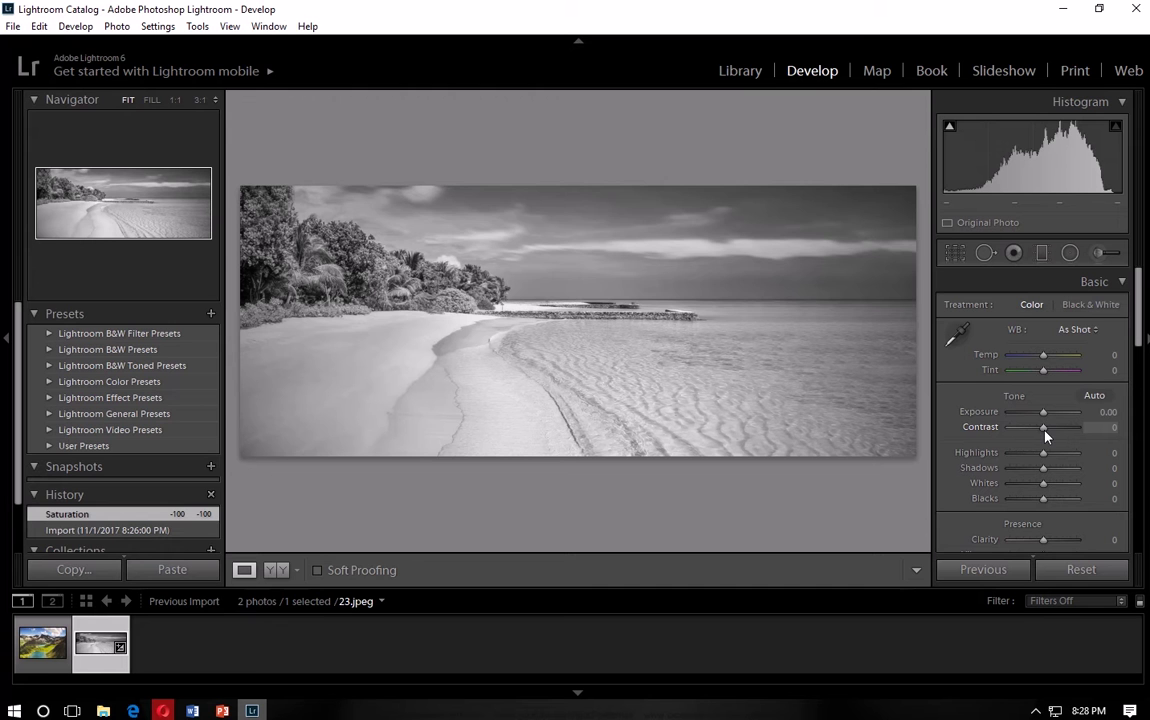
left_click_drag(1044, 432, 1038, 502)
scroll(1005, 497, "down", 2)
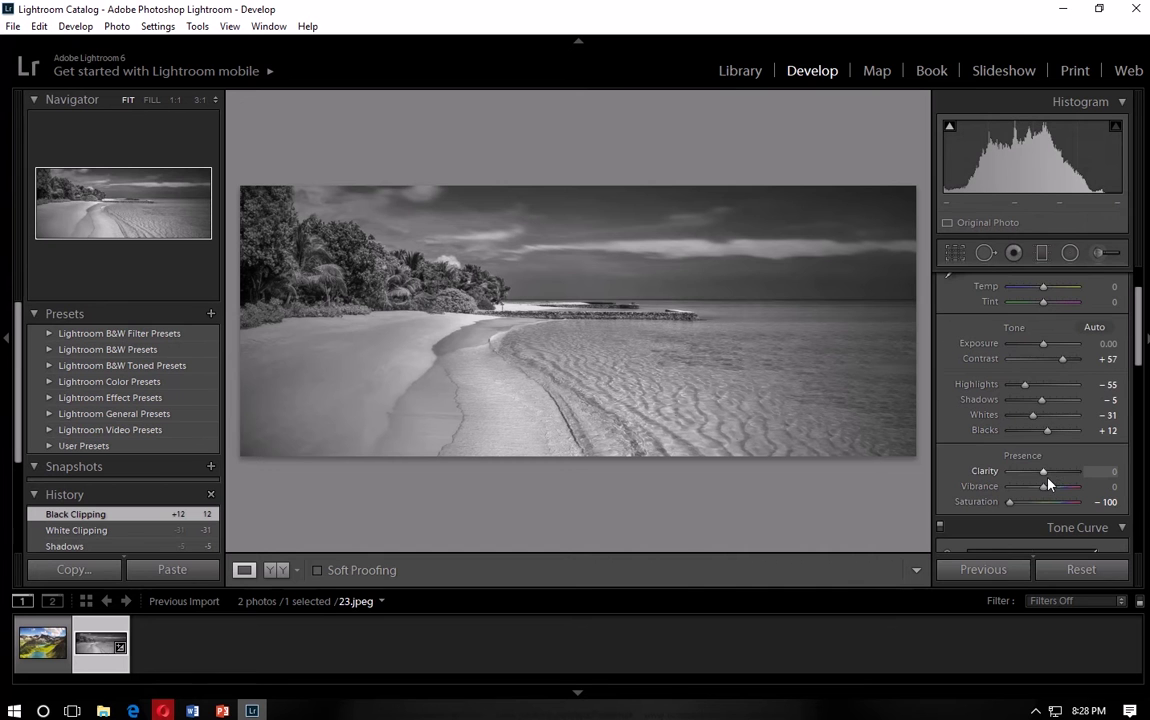
mouse_move(1046, 476)
left_mouse_down()
mouse_move(1070, 476)
mouse_move(1052, 476)
left_mouse_up()
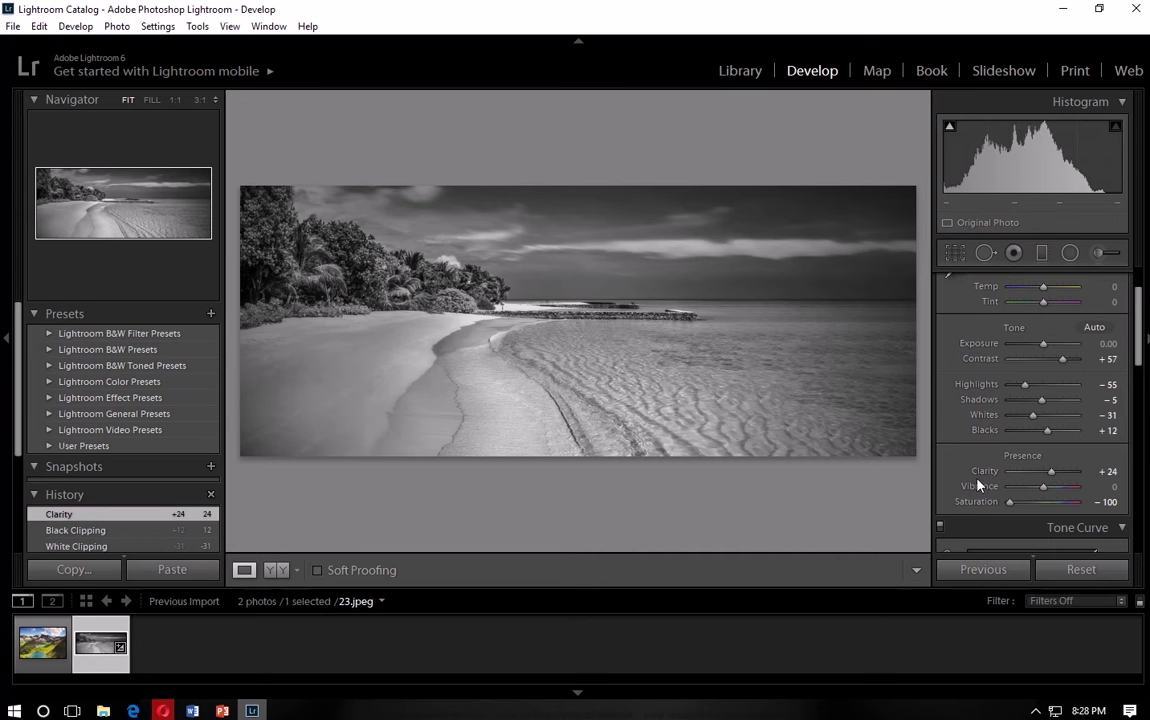
scroll(960, 470, "down", 2)
scroll(957, 470, "down", 3)
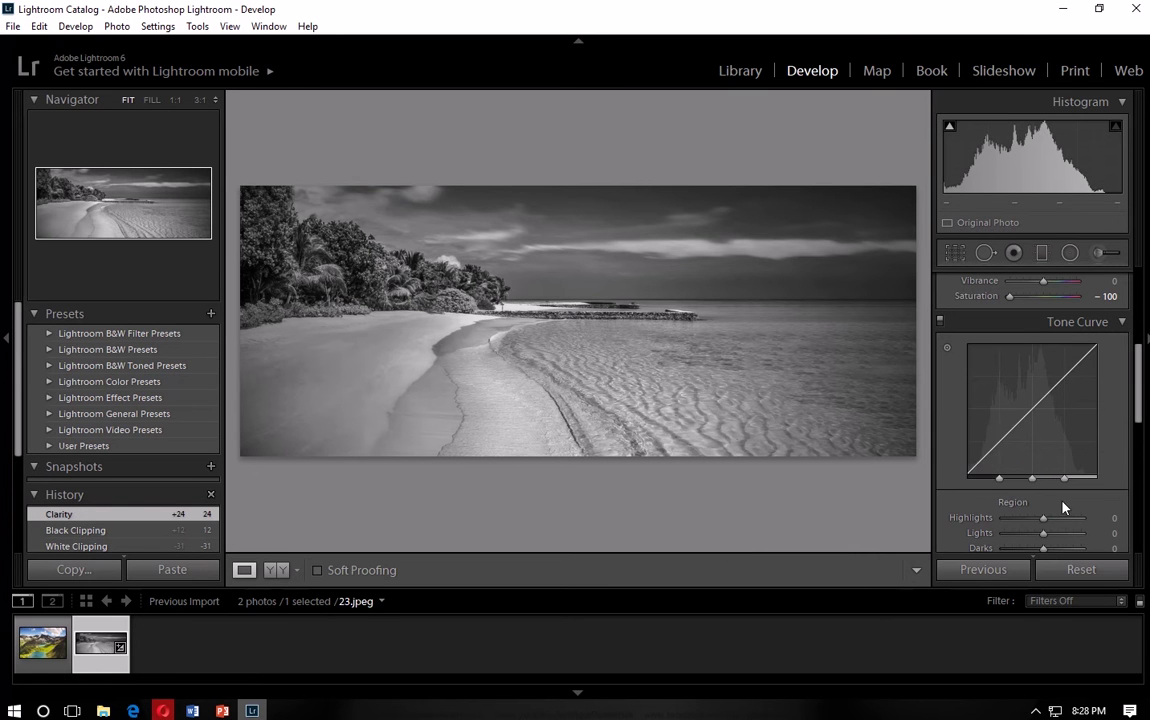
Switch the Tone Curve to point mode and lift its black point to 9.8%.
scroll(995, 451, "down", 2)
scroll(1118, 525, "down", 1)
left_click(1114, 490)
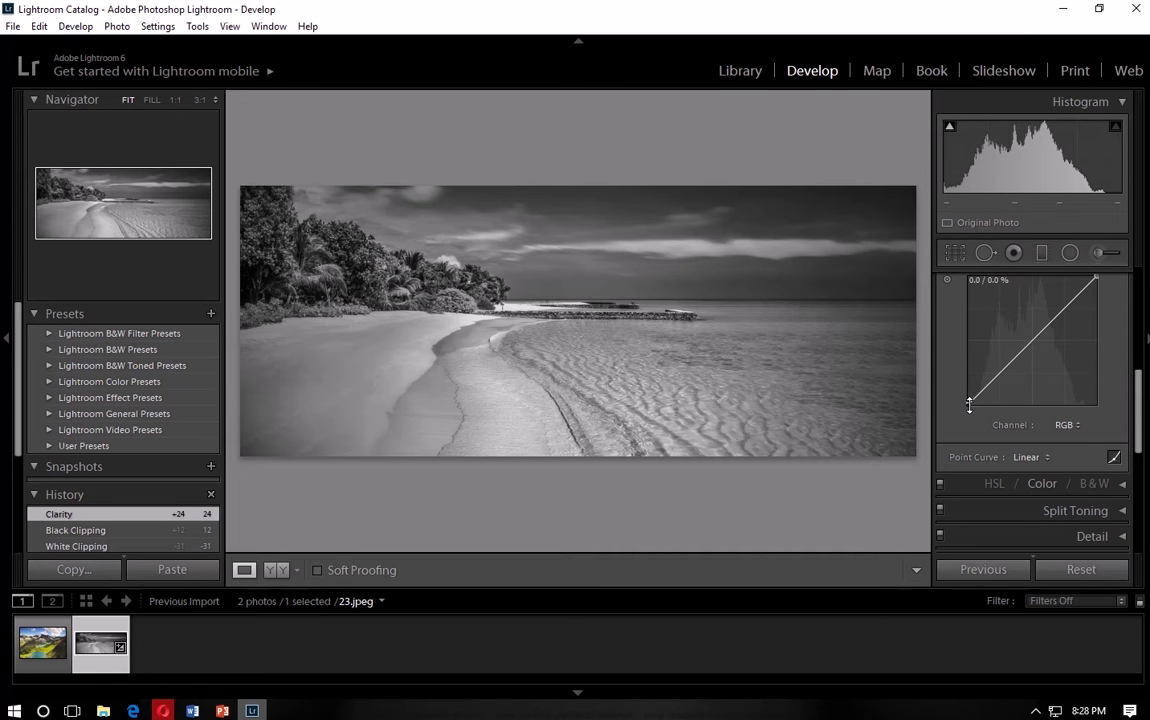
left_click_drag(969, 404, 999, 374)
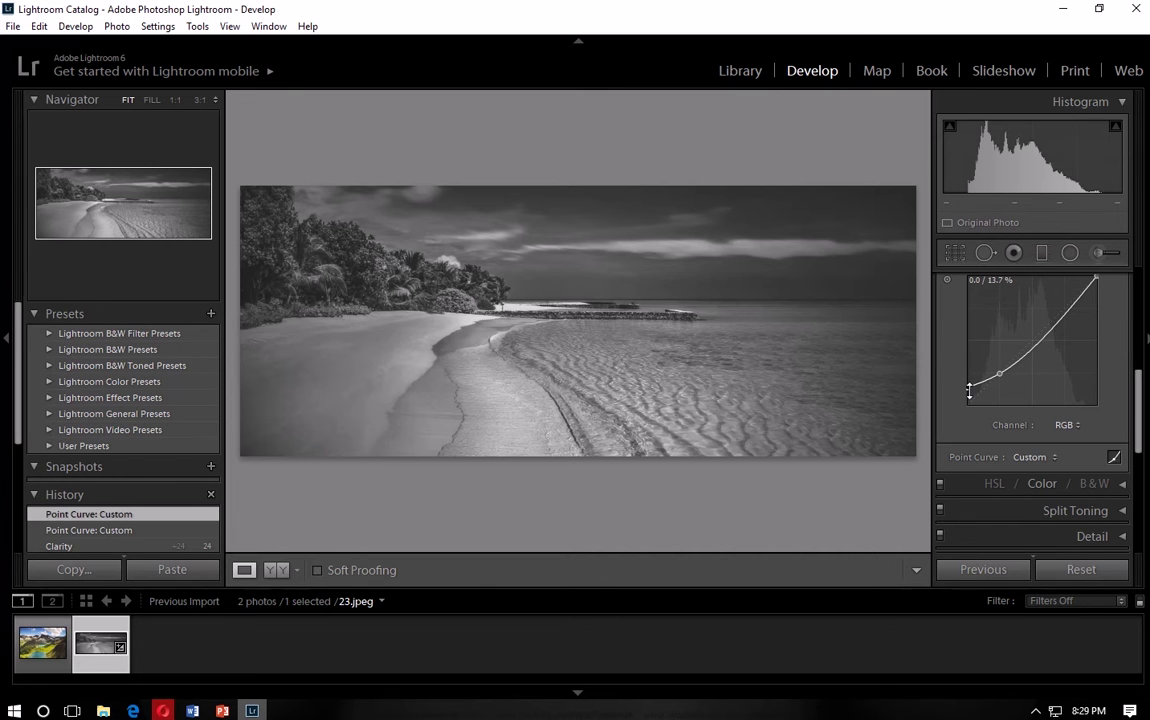
left_click_drag(969, 390, 969, 398)
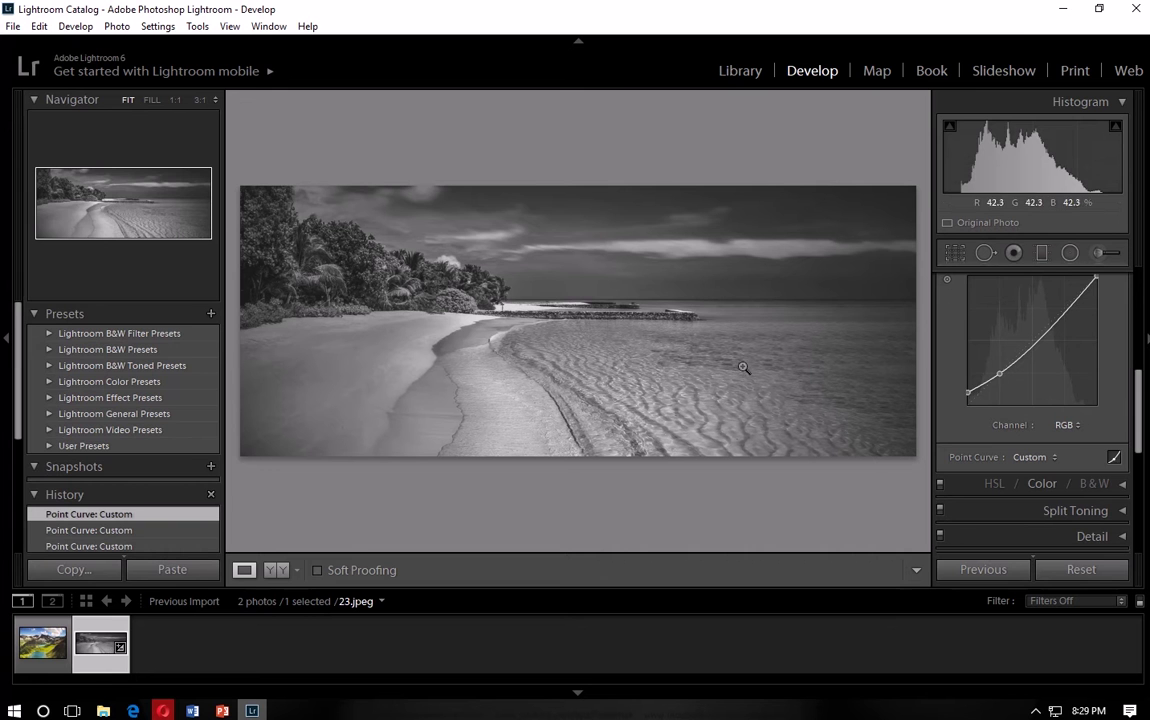
Compare History states, then settle on the Import step to restore the original colour photo.
scroll(140, 538, "down", 3)
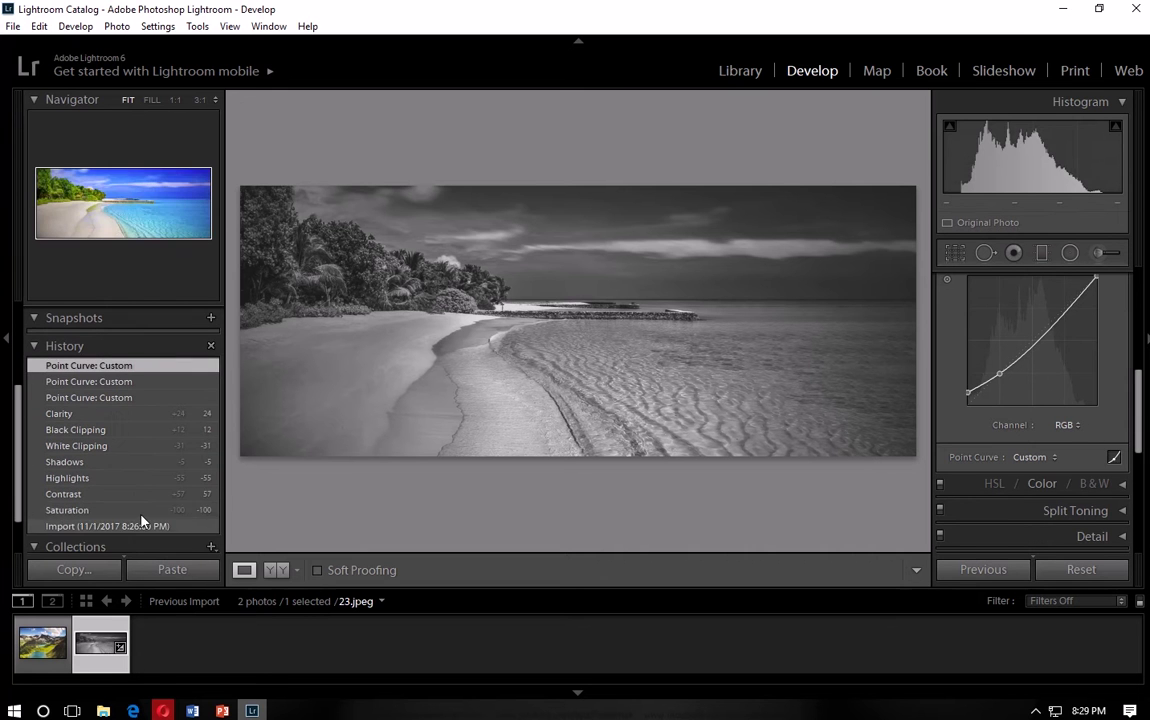
left_click(147, 535)
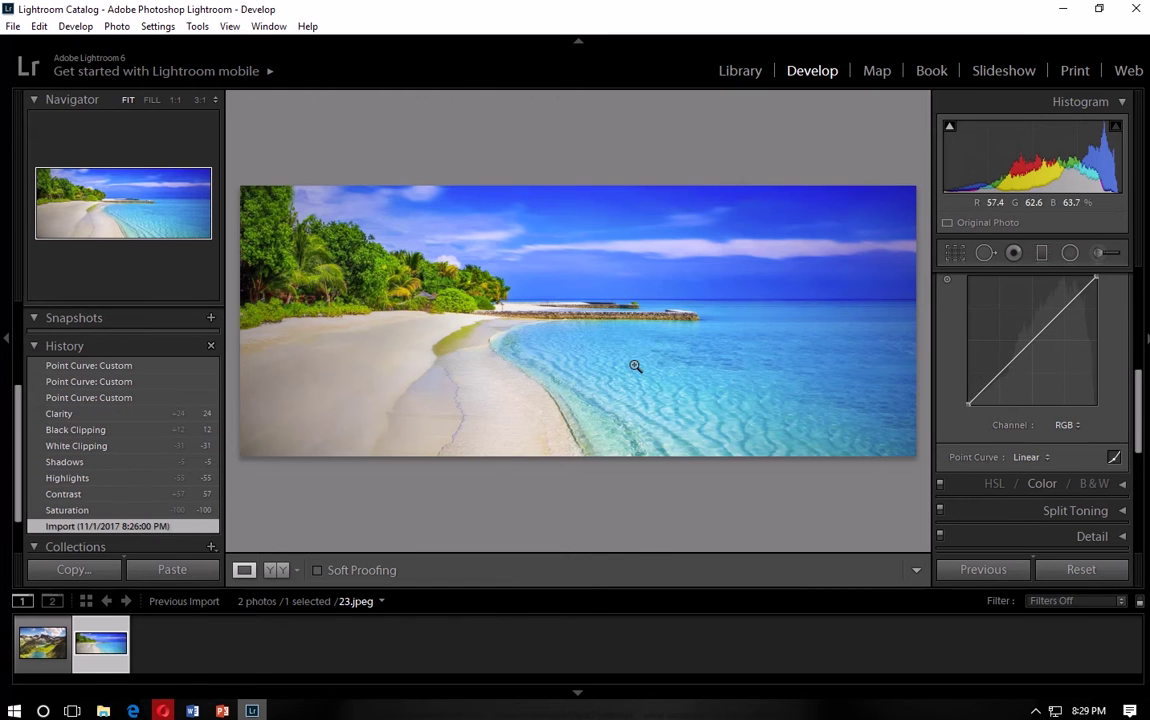
scroll(108, 457, "up", 2)
left_click(97, 441)
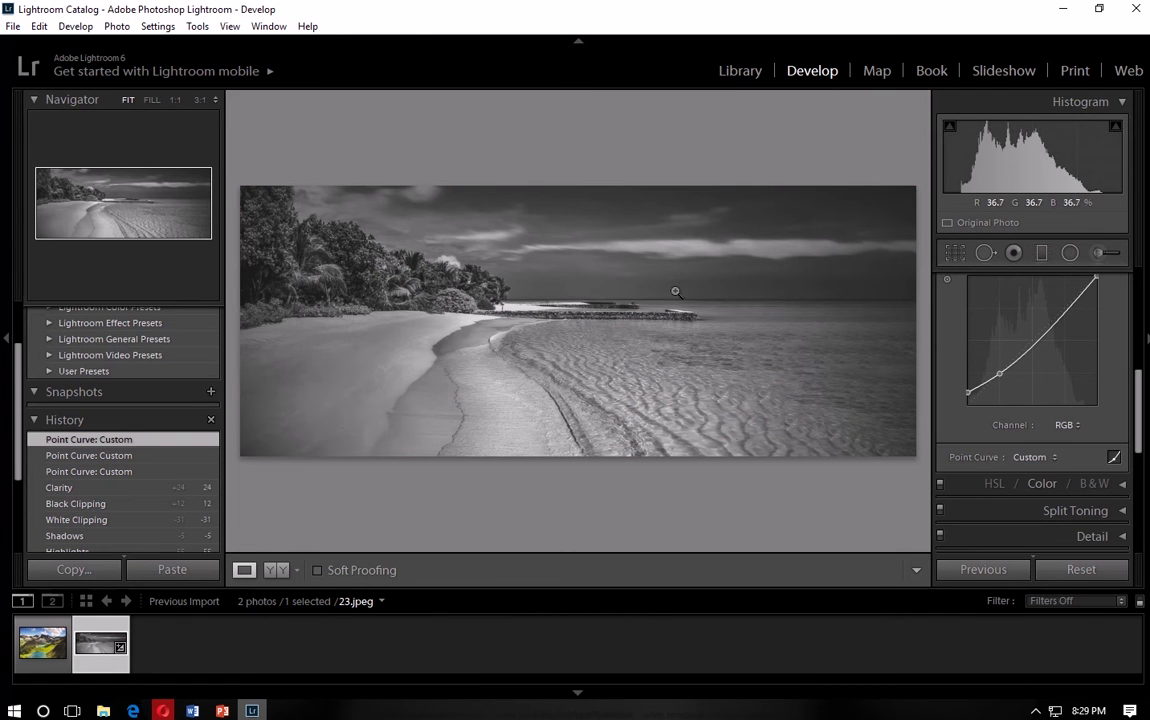
scroll(106, 473, "down", 3)
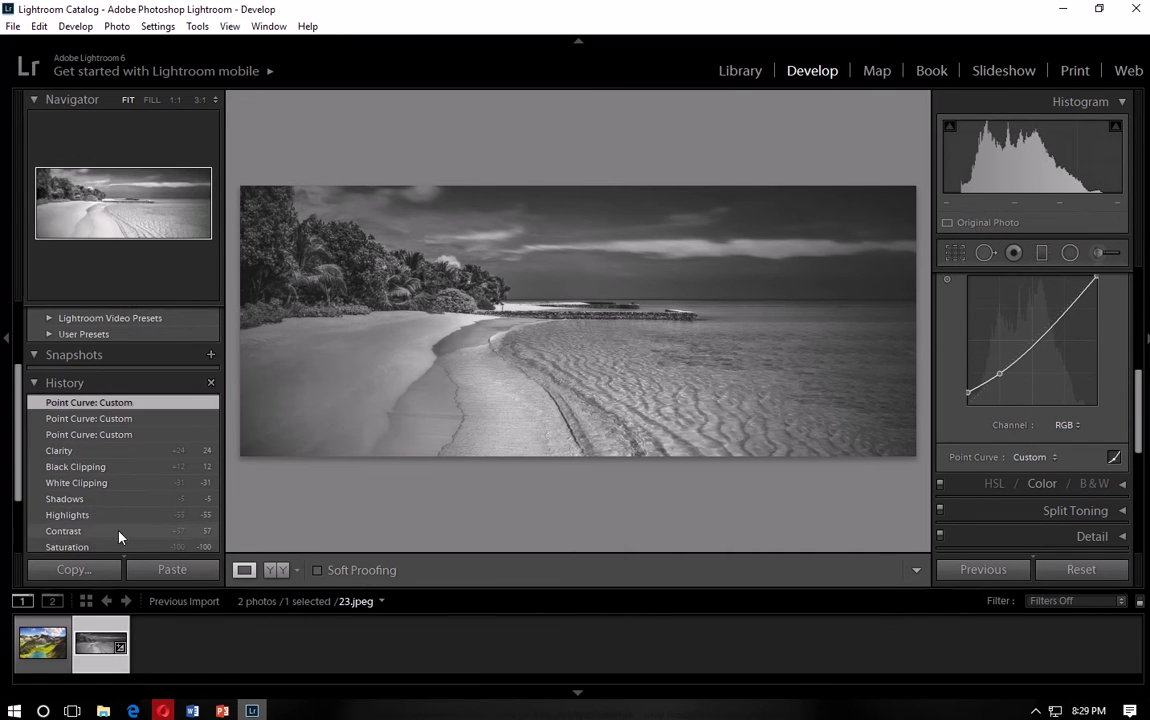
left_click(119, 527)
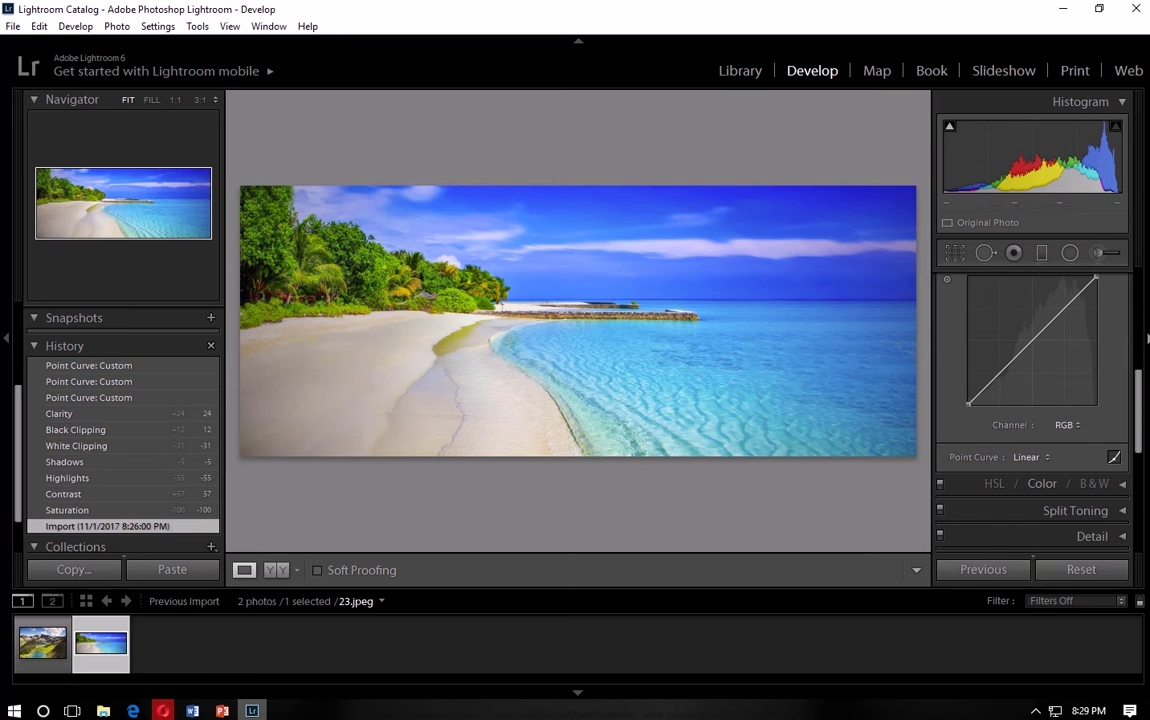
left_click_drag(1140, 397, 1136, 306)
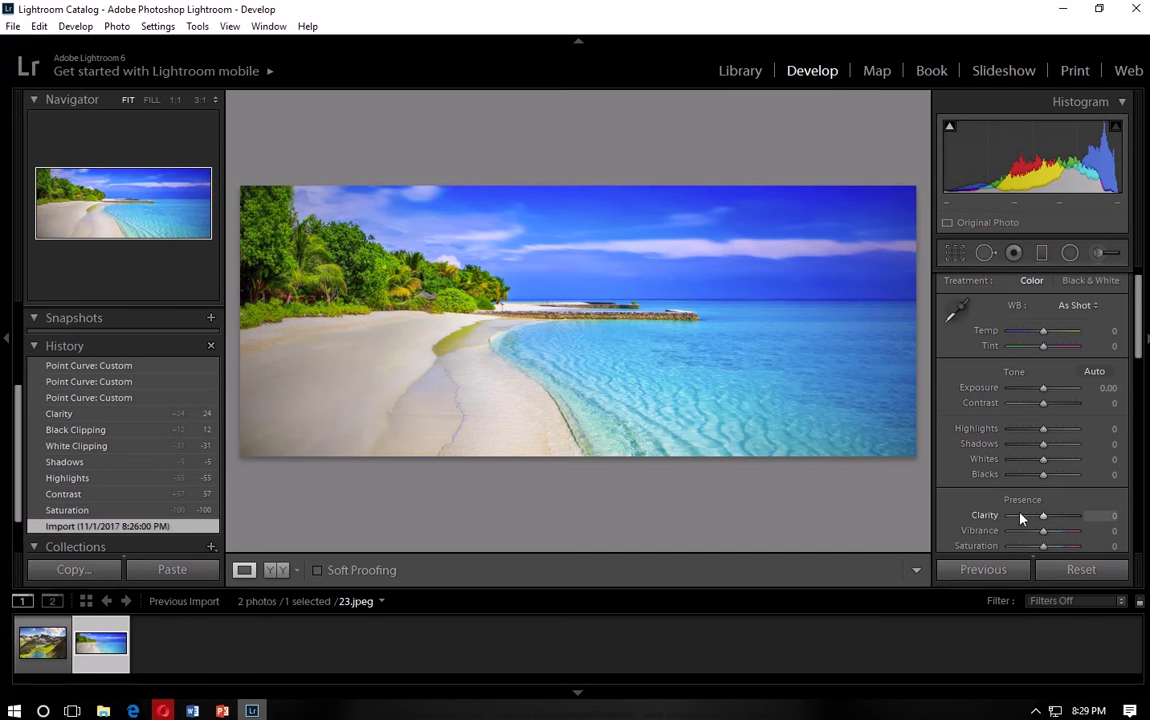
left_click_drag(1137, 344, 1147, 489)
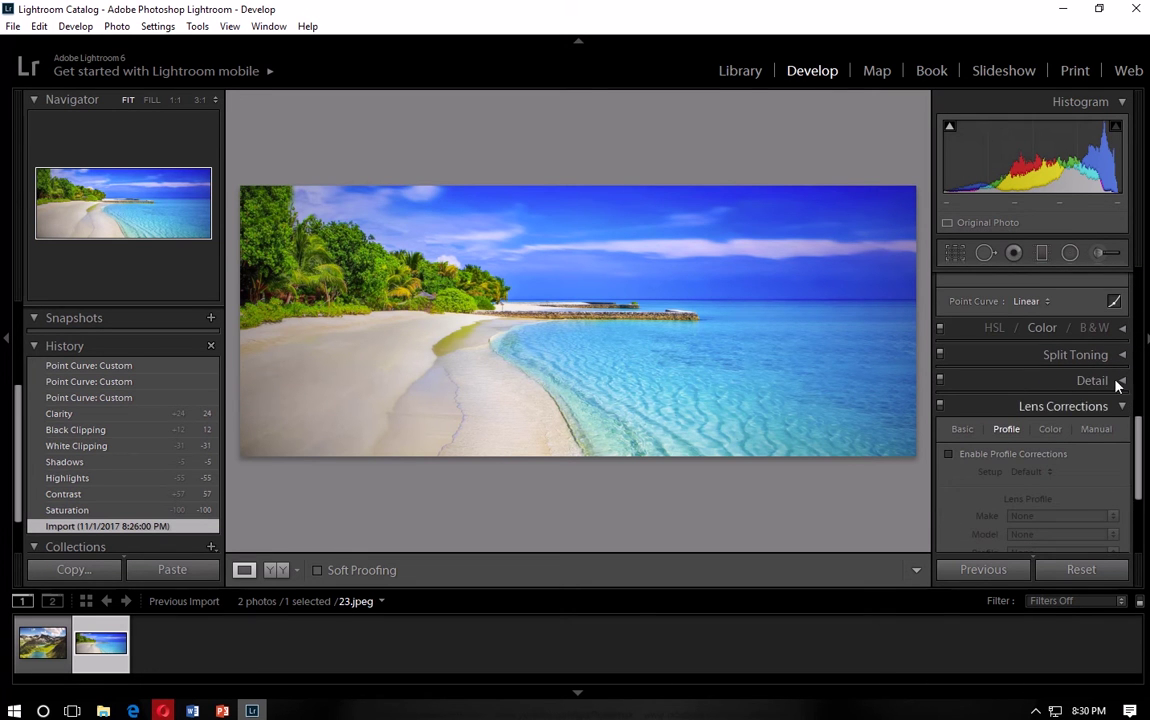
Convert the photo to B&W and set the Red, Orange, Yellow and Green mix values to 0.
left_click(1100, 333)
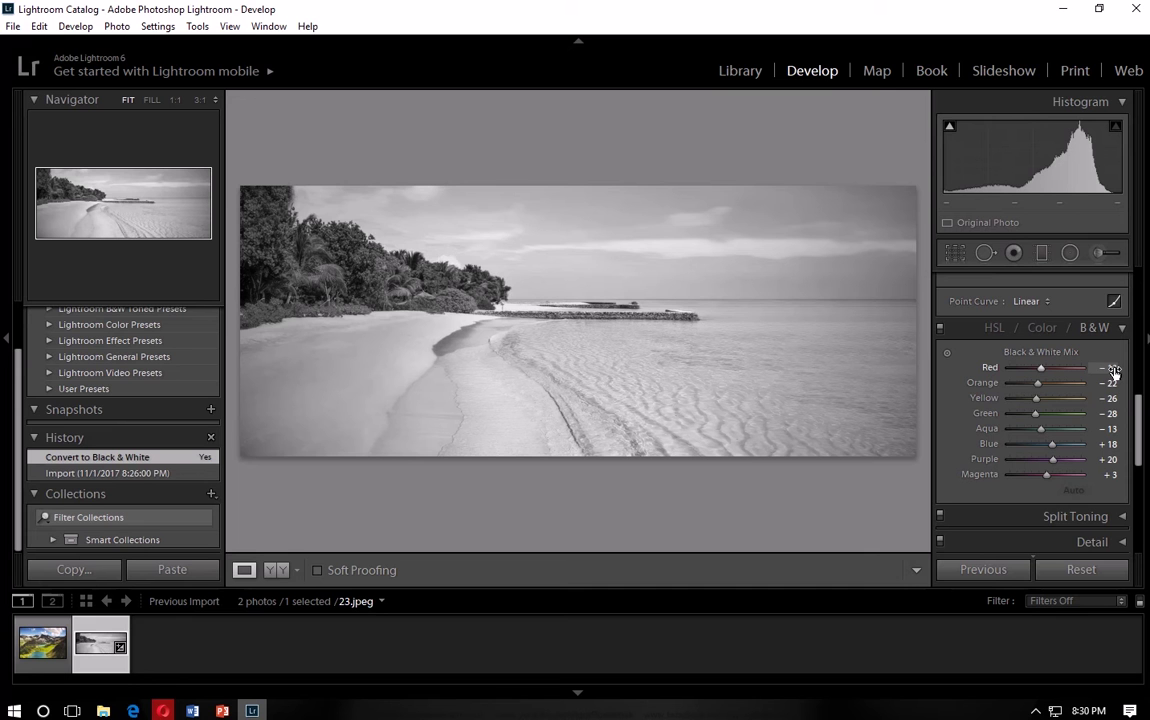
left_click(1112, 368)
type("0")
key("Tab")
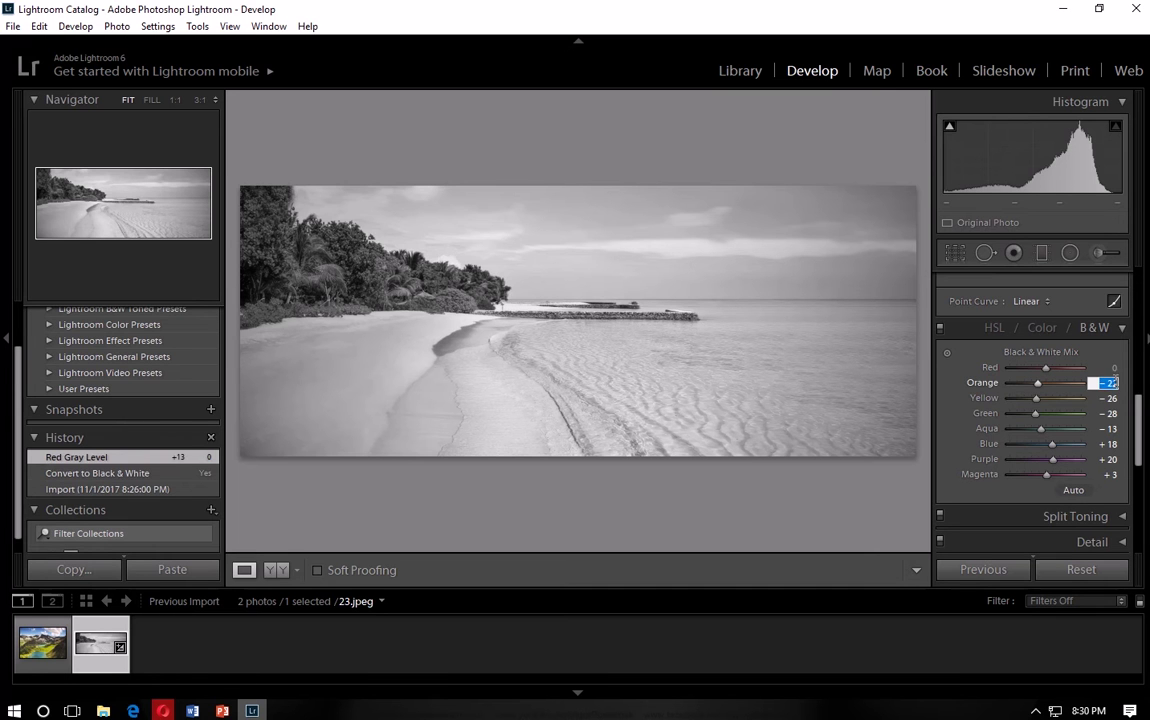
type("0")
key("Tab")
type("0")
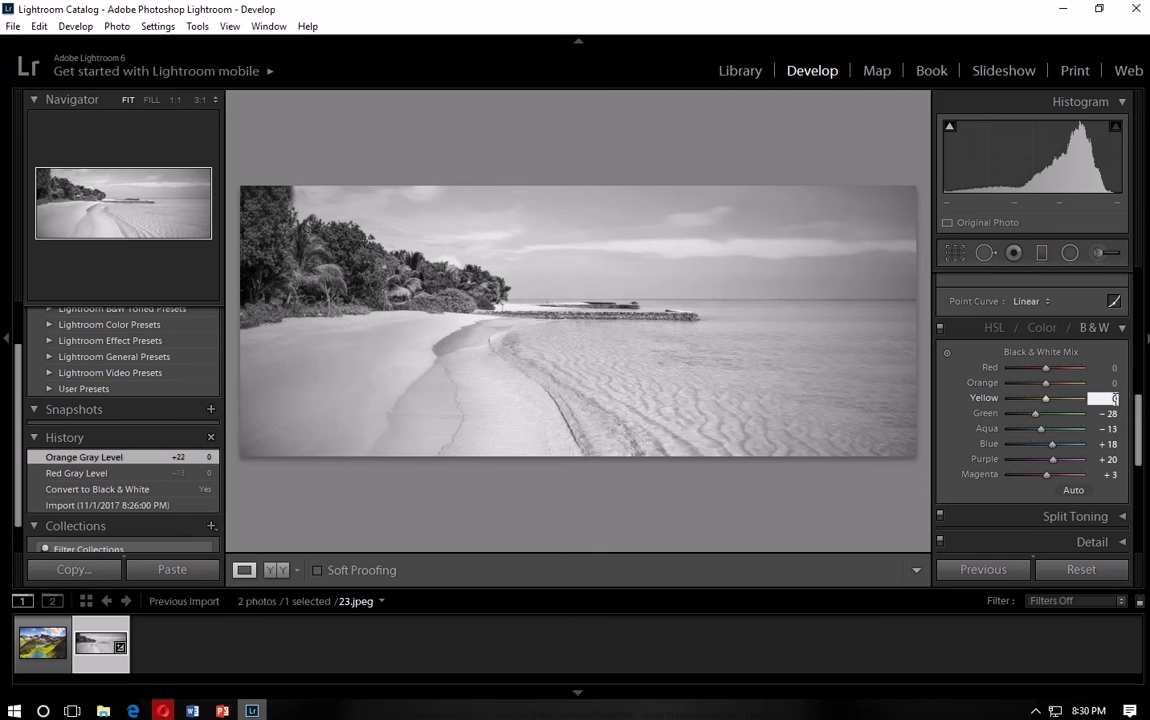
key("Tab")
type("0")
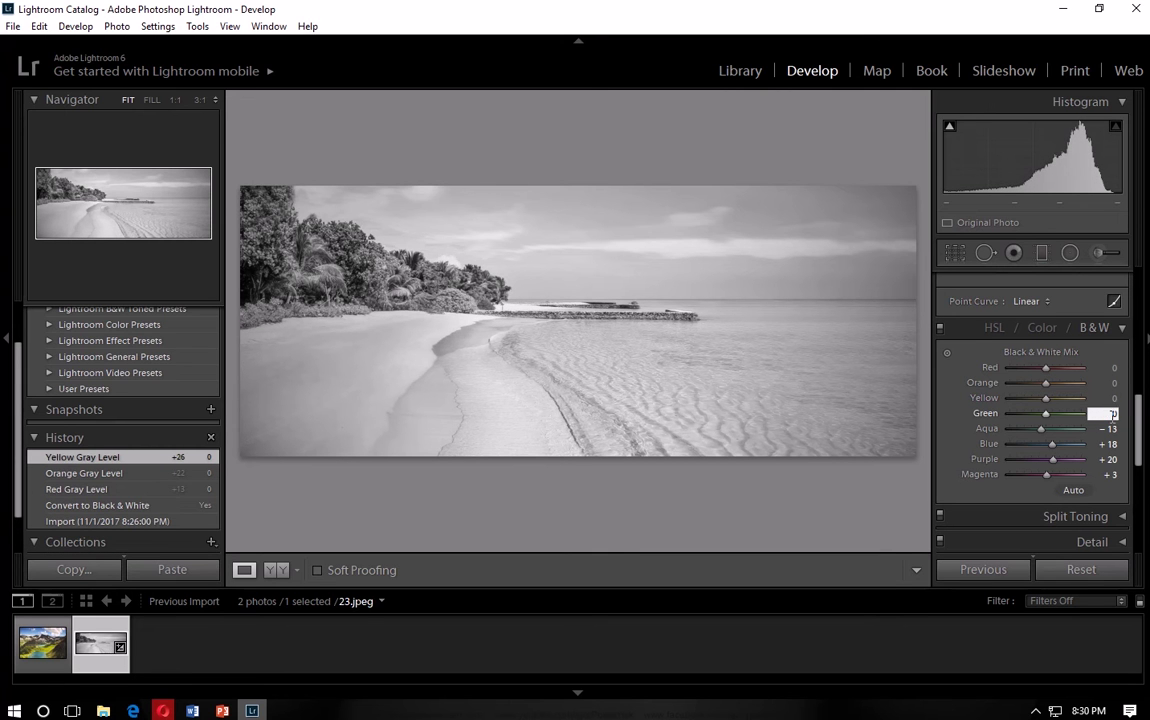
key("Tab")
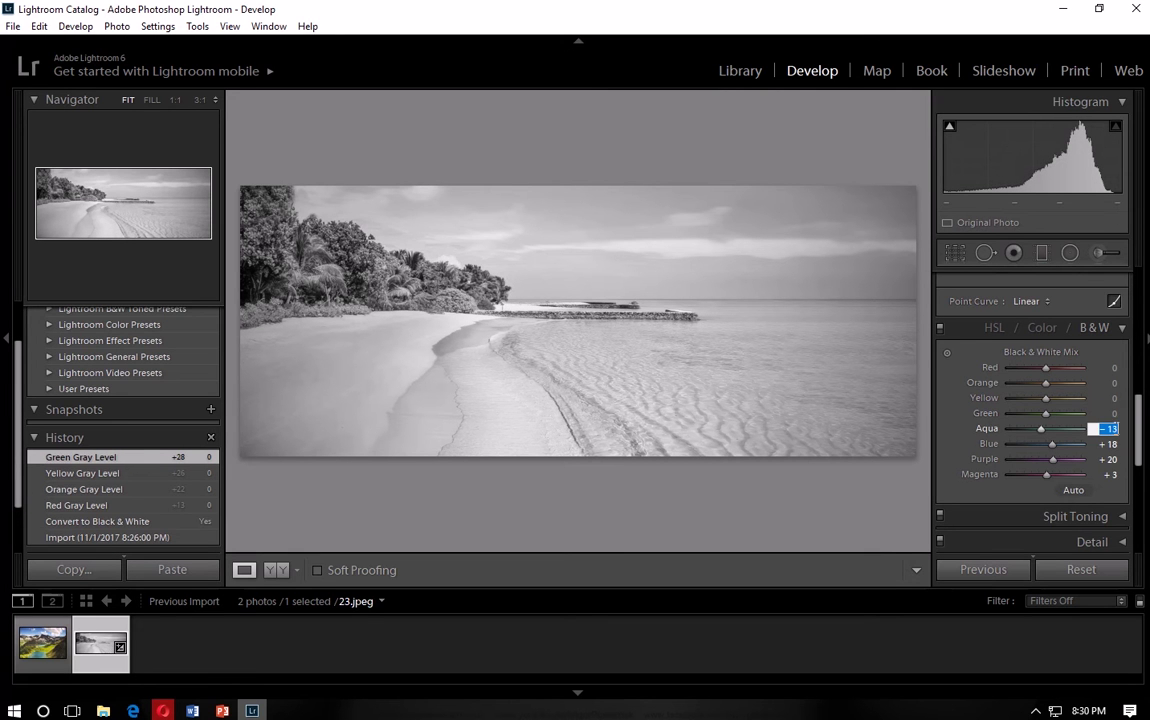
Set the Aqua, Blue, Purple and Magenta mix values to 0 as well.
type("0")
key("Tab")
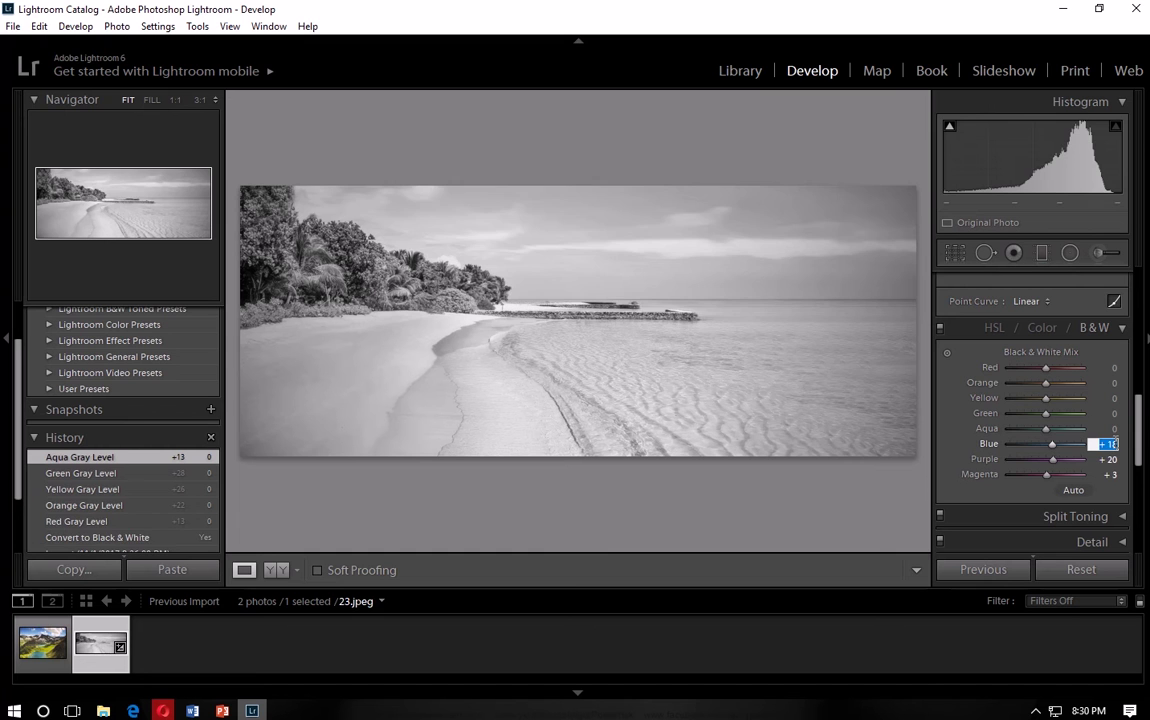
type("0")
left_click(1108, 460)
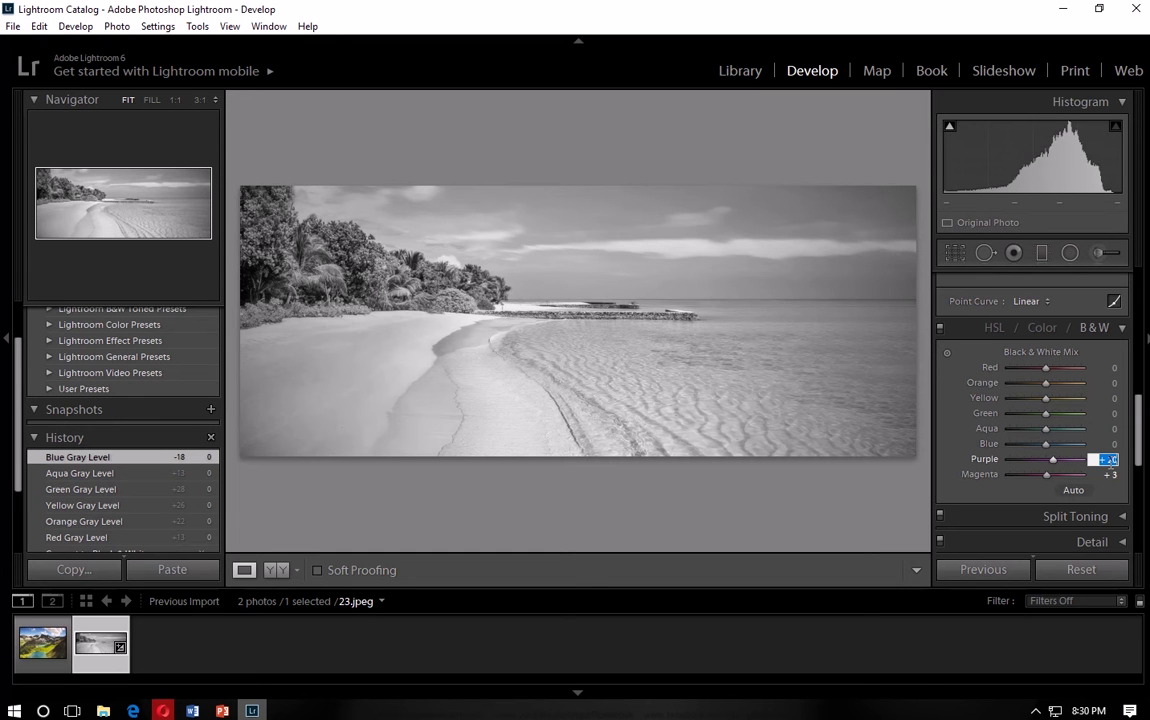
type("0")
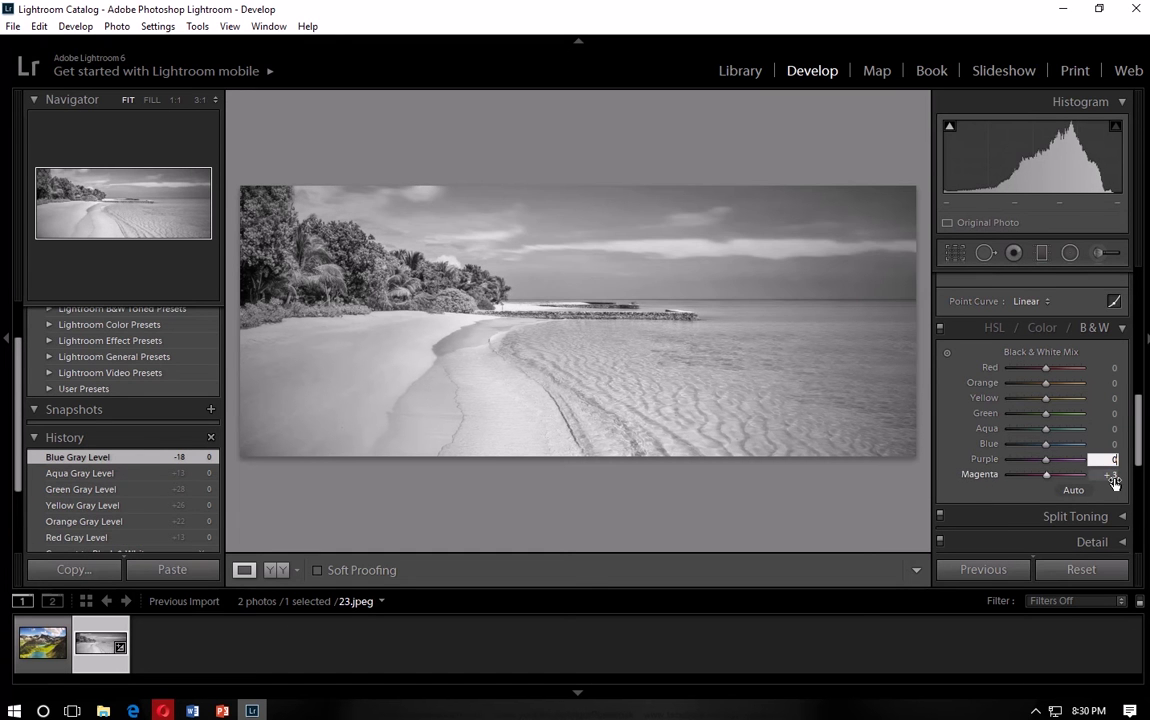
left_click(1112, 475)
type("0")
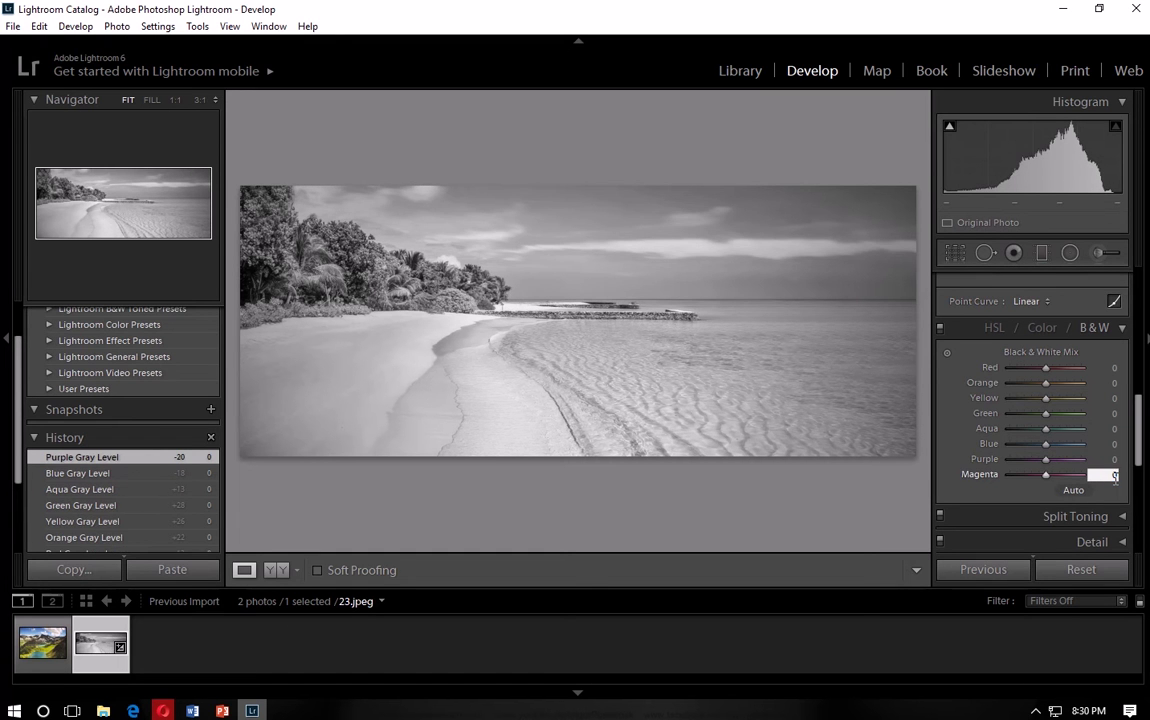
left_click(1098, 329)
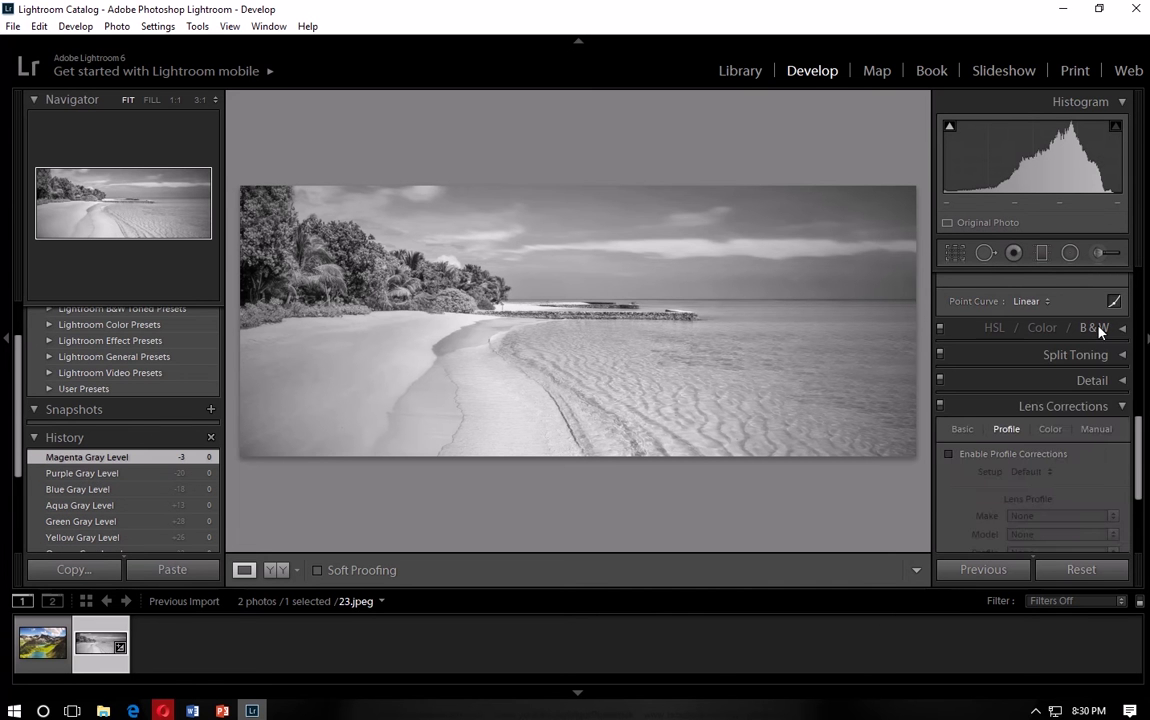
left_click(1098, 329)
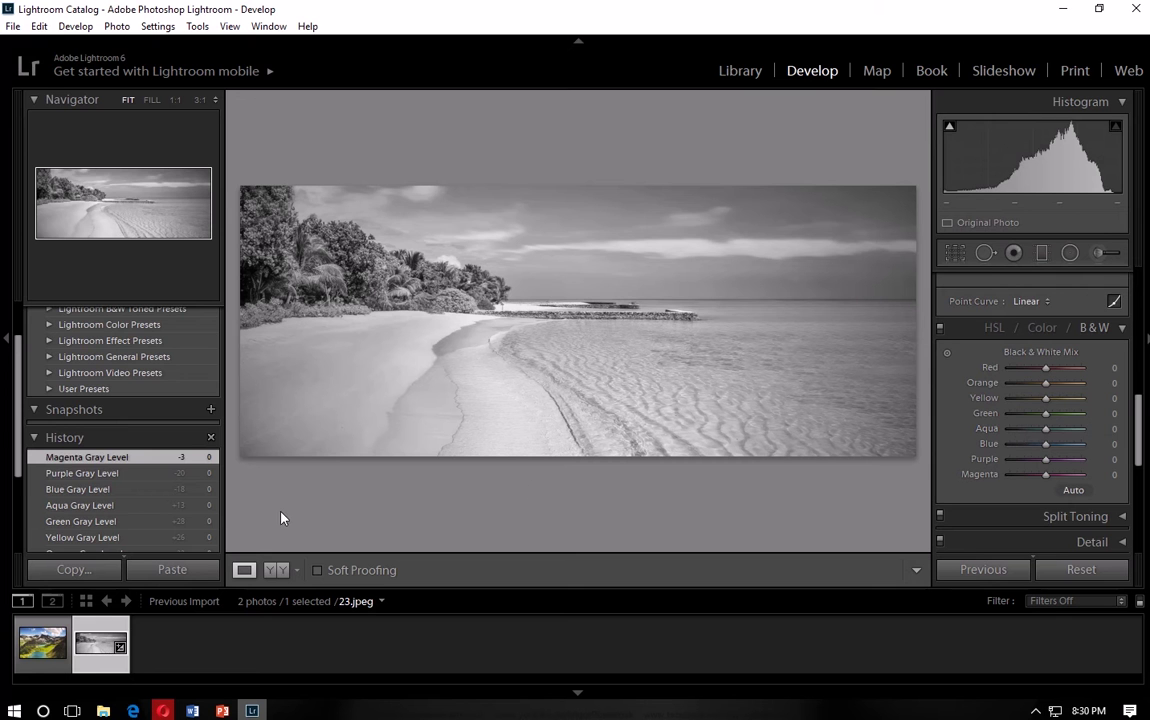
Compare with the colour original, return to the zeroed B&W version, and set the Red mix to -7.
scroll(120, 498, "down", 3)
left_click(122, 473)
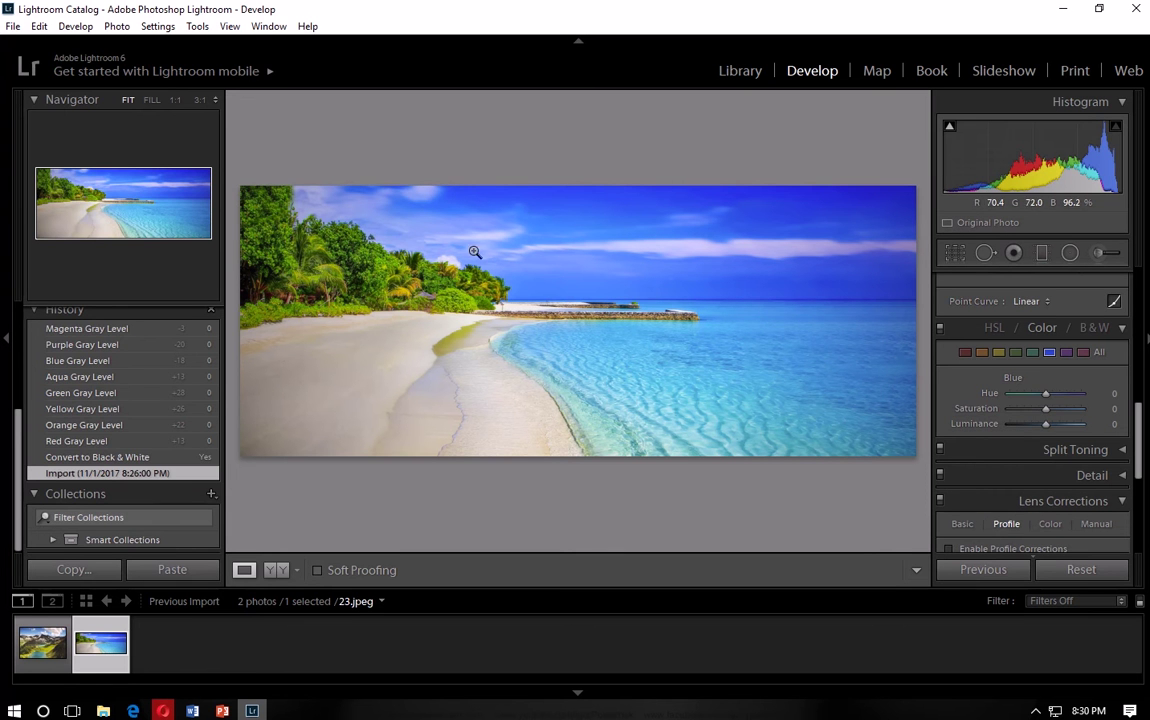
scroll(110, 420, "up", 1)
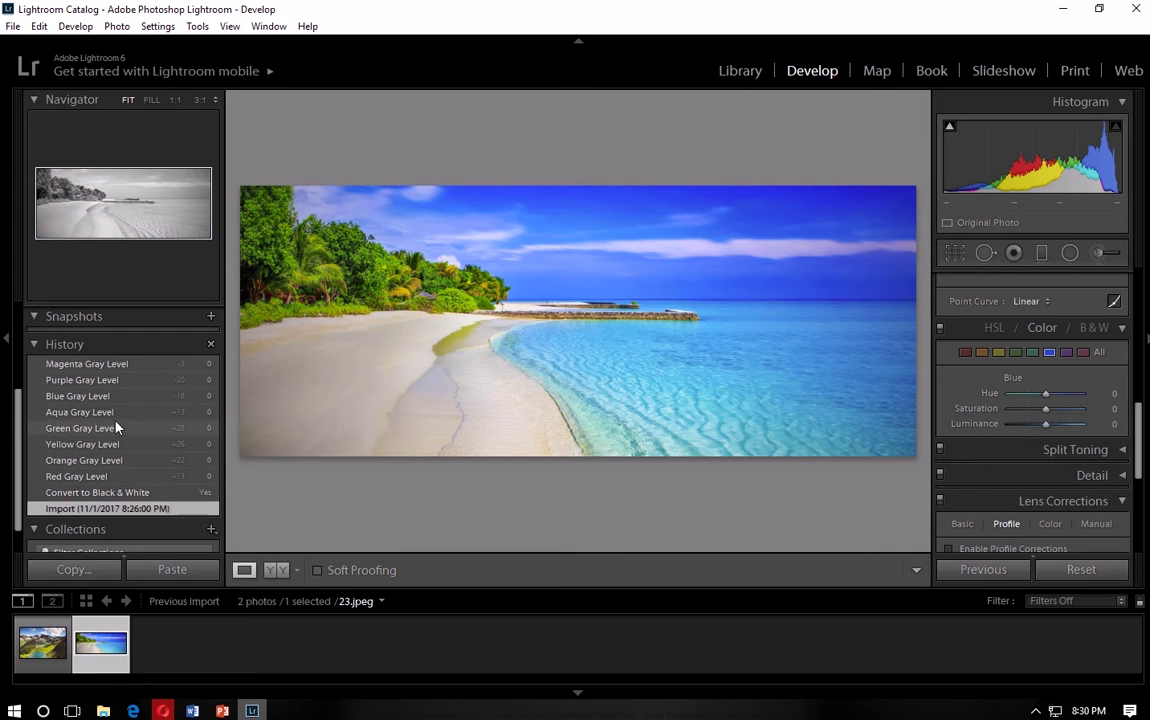
left_click(97, 365)
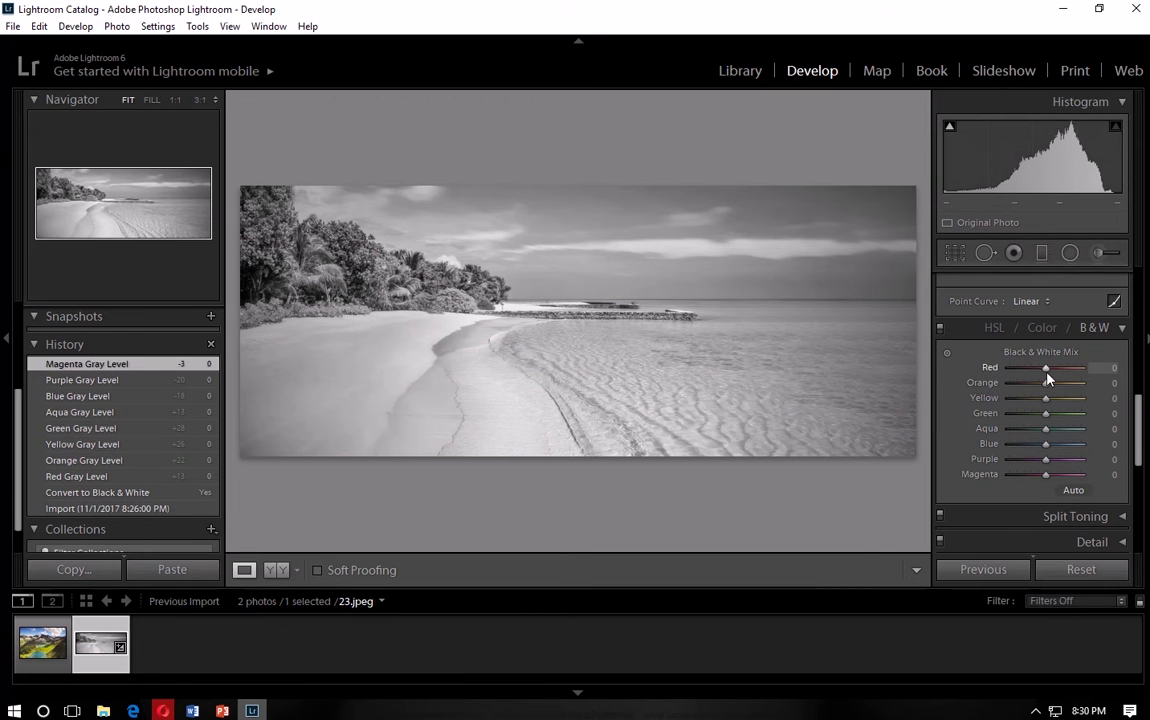
left_click_drag(1046, 372, 1117, 373)
left_click_drag(1046, 386, 1048, 386)
Confirm Red at -7, zoom to 1:1 on the trees, and compare against the colour original.
key("Return")
left_click(152, 100)
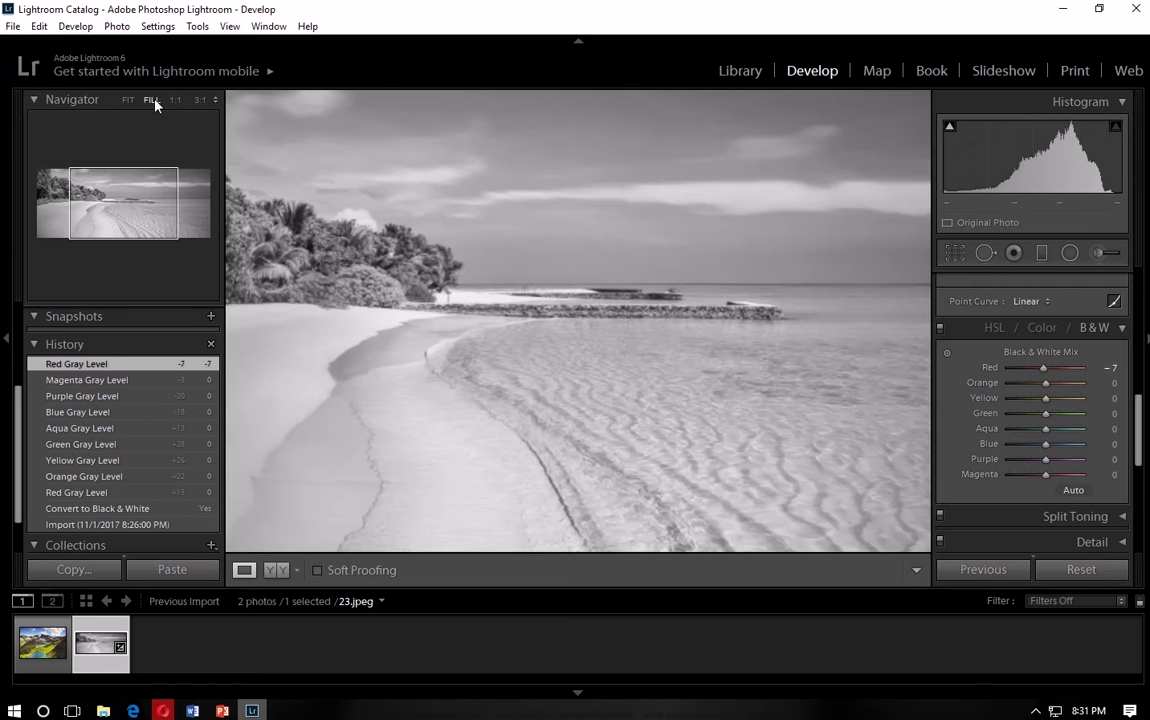
left_click(267, 239)
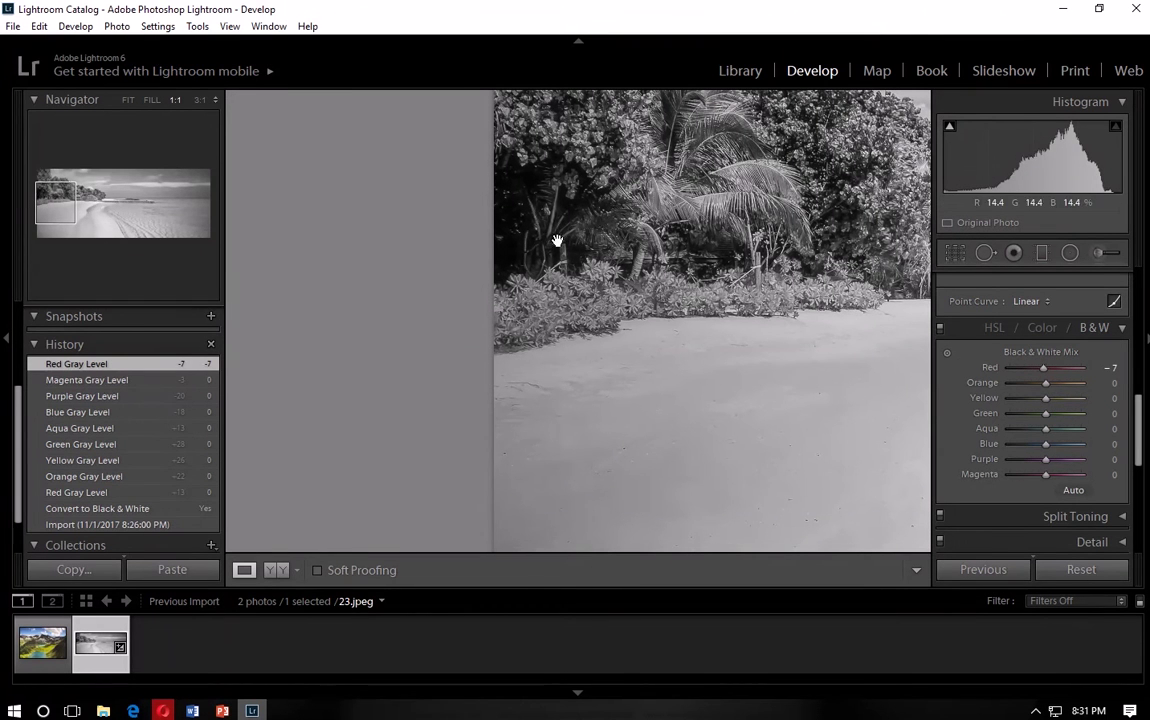
left_click(75, 545)
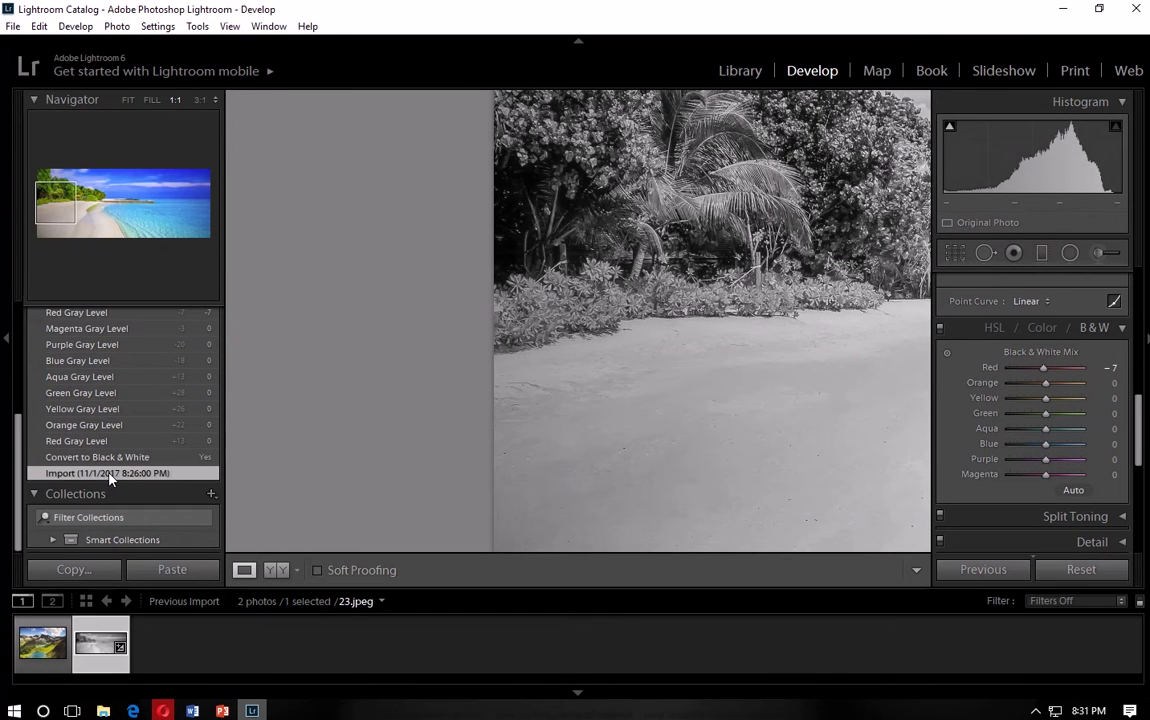
left_click(109, 474)
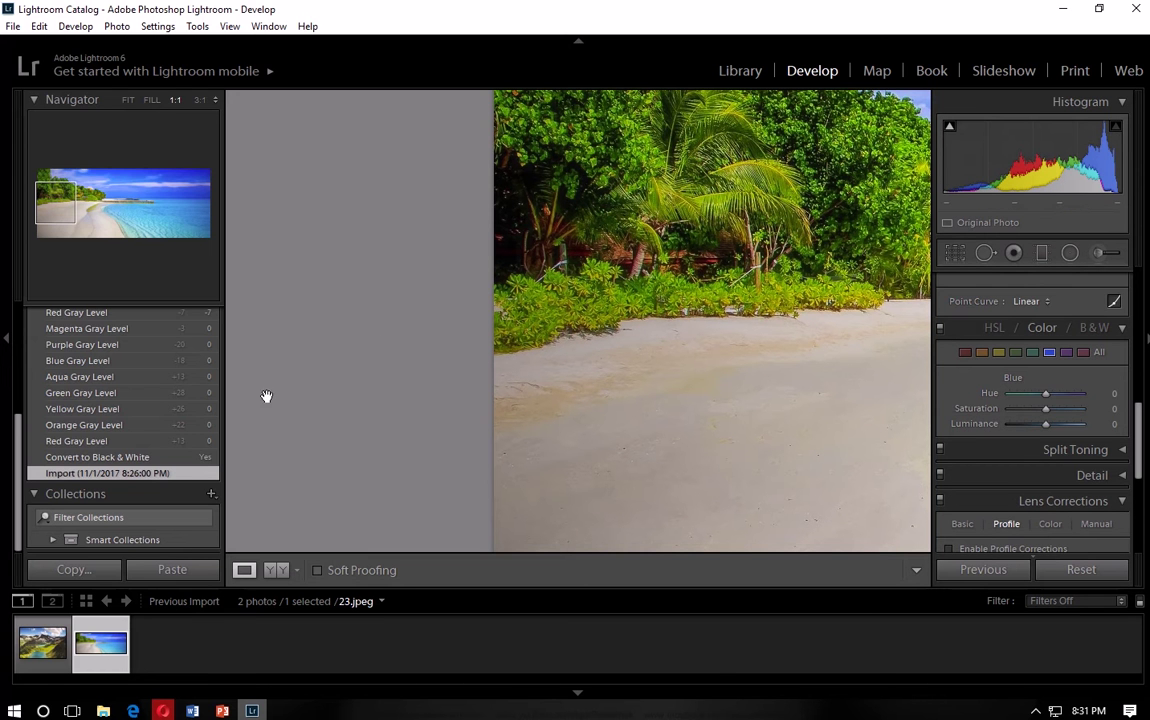
scroll(110, 340, "up", 3)
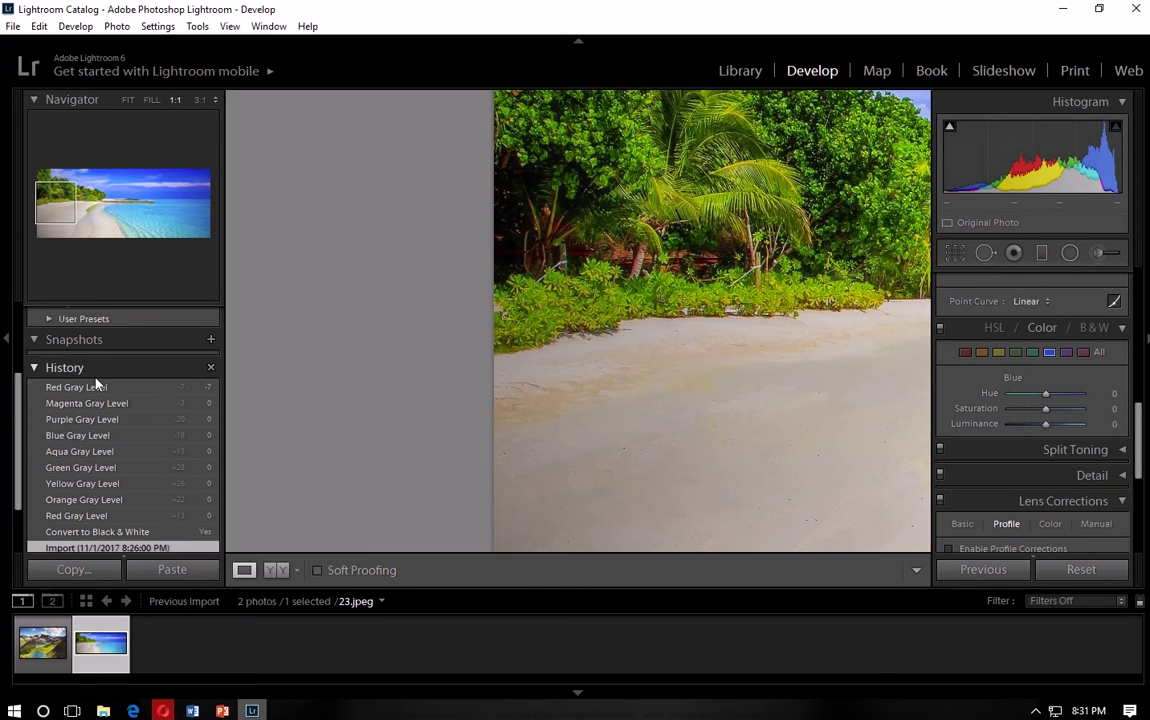
left_click(97, 386)
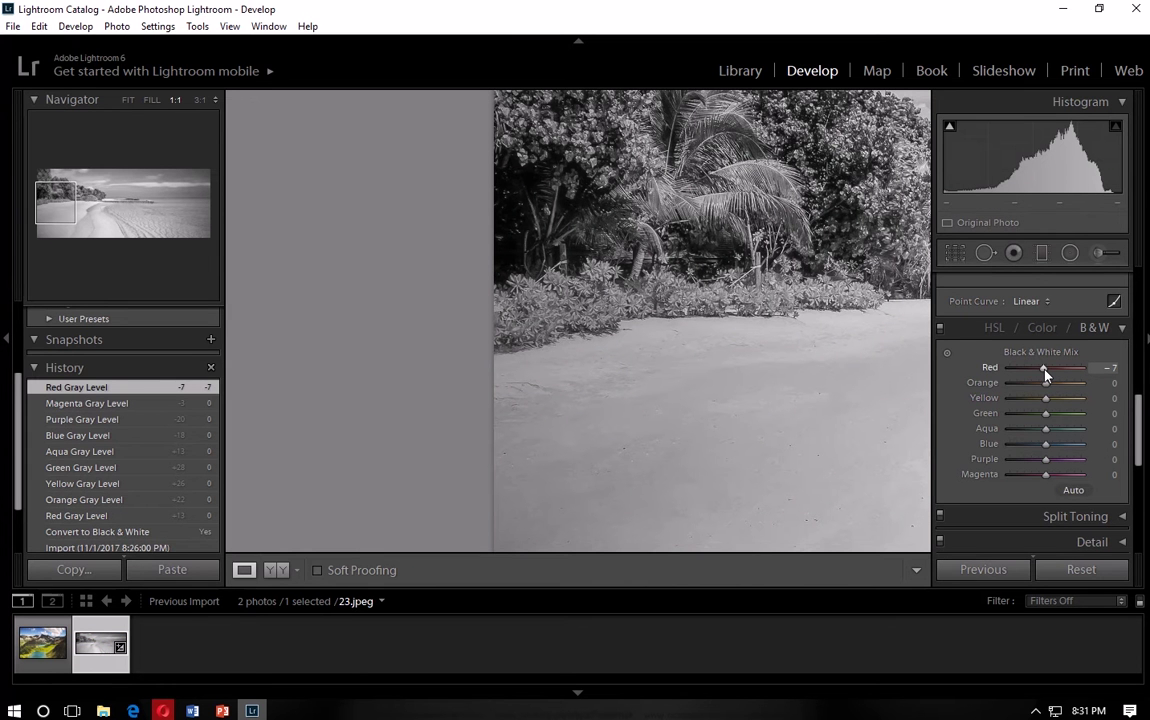
Set the Red mix to +20 and Blue to +100, checking detail at 3:1, then fit the view.
mouse_move(1044, 369)
left_mouse_down()
mouse_move(968, 377)
mouse_move(1090, 380)
mouse_move(1030, 375)
left_mouse_up()
left_click(201, 100)
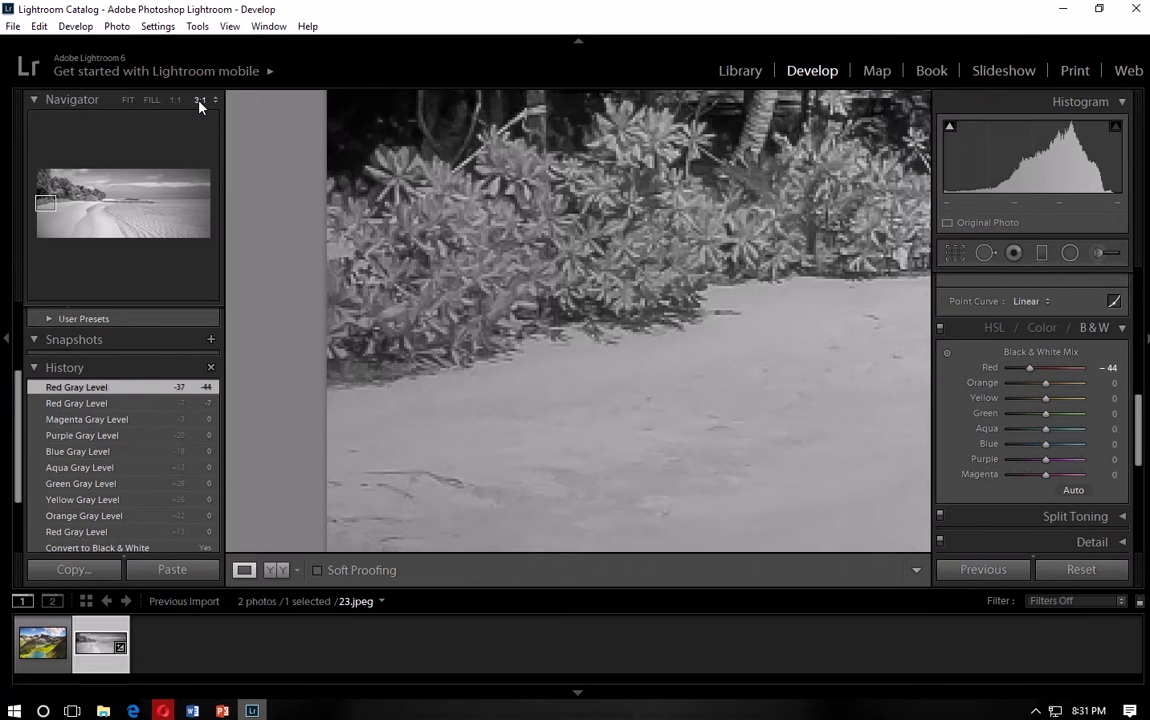
left_click_drag(37, 200, 38, 193)
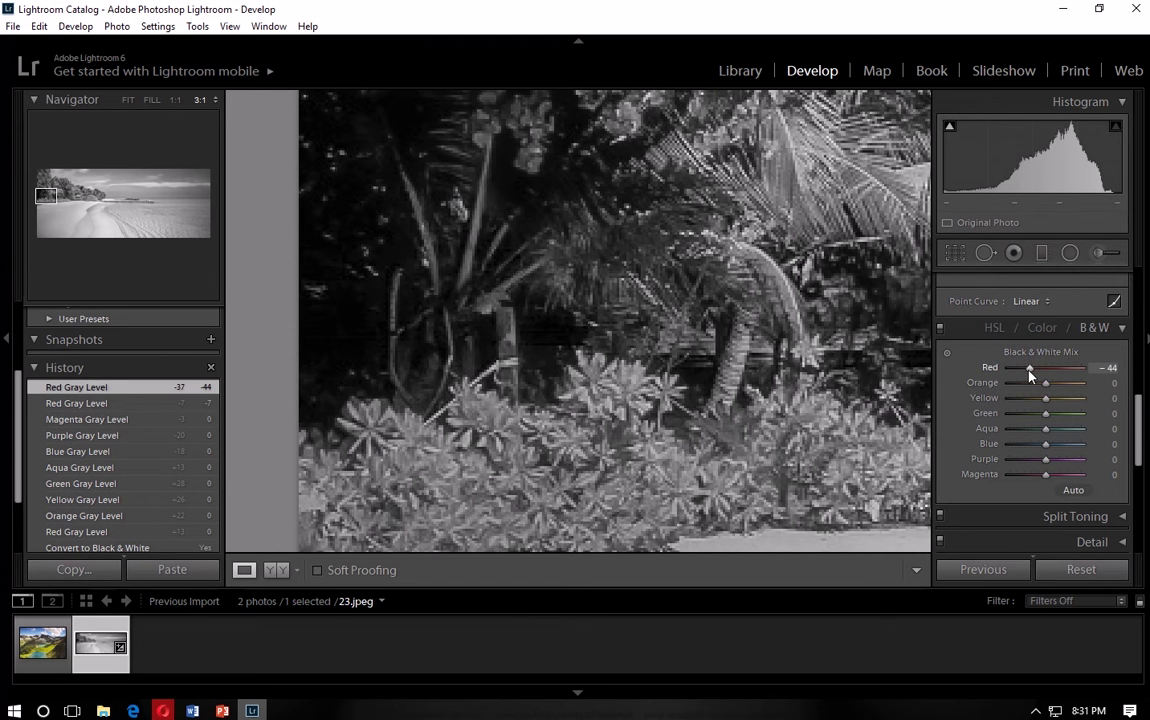
left_click_drag(1030, 368, 1055, 380)
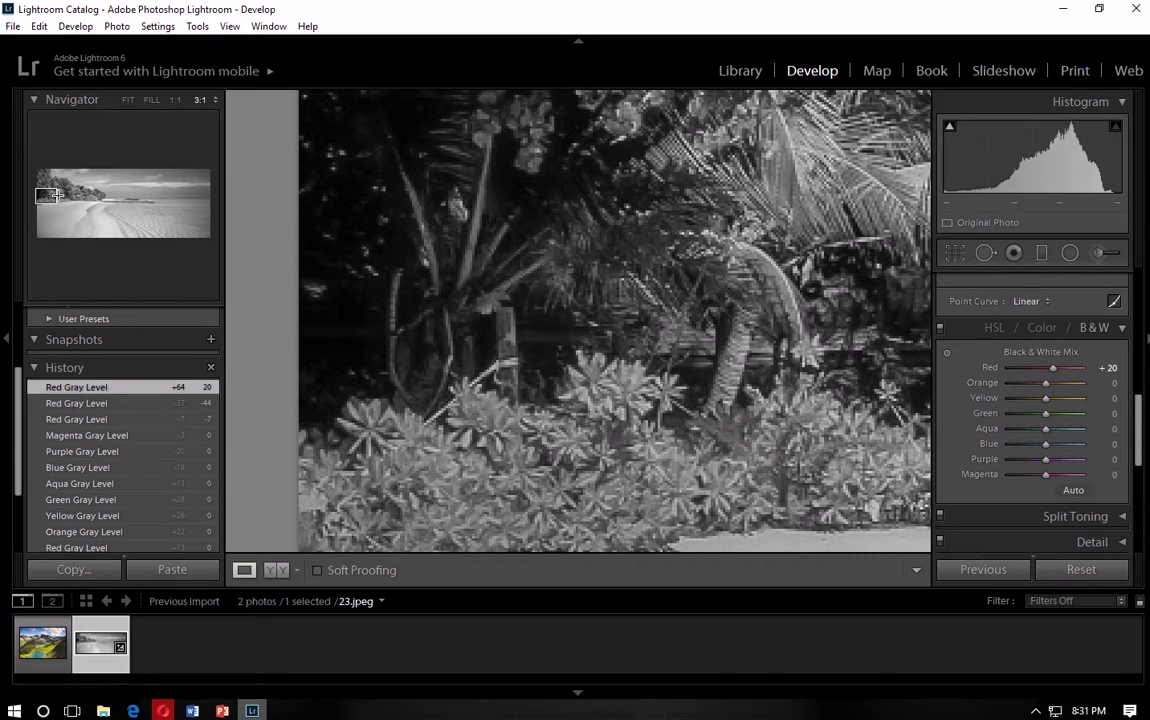
left_click_drag(57, 195, 137, 194)
left_click(175, 99)
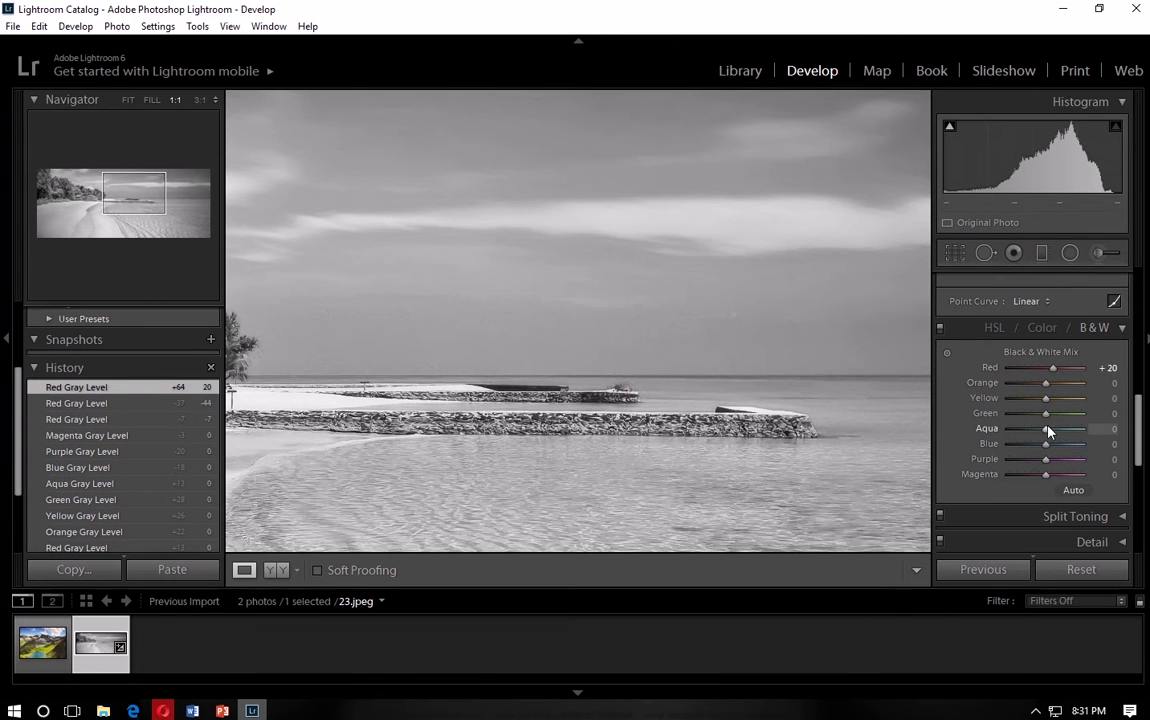
left_click_drag(1046, 443, 1098, 452)
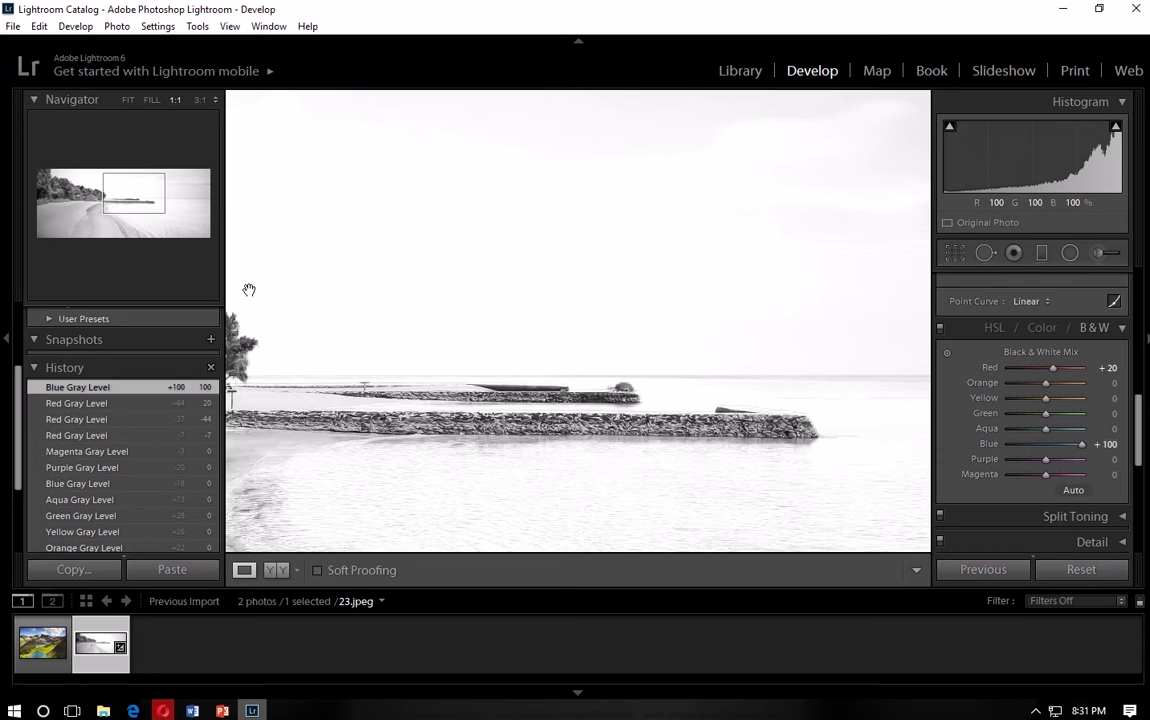
left_click(129, 101)
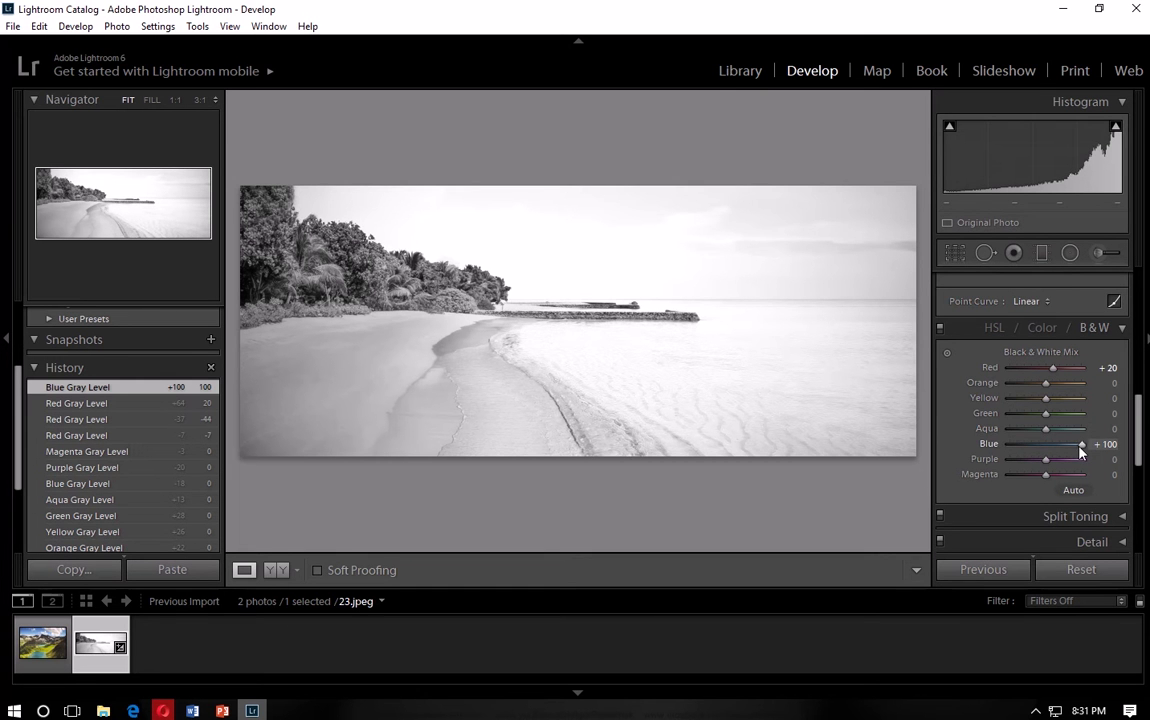
Try Blue at -100, then reset both the Blue and Red mix values to 0.
left_click_drag(1080, 451, 1005, 441)
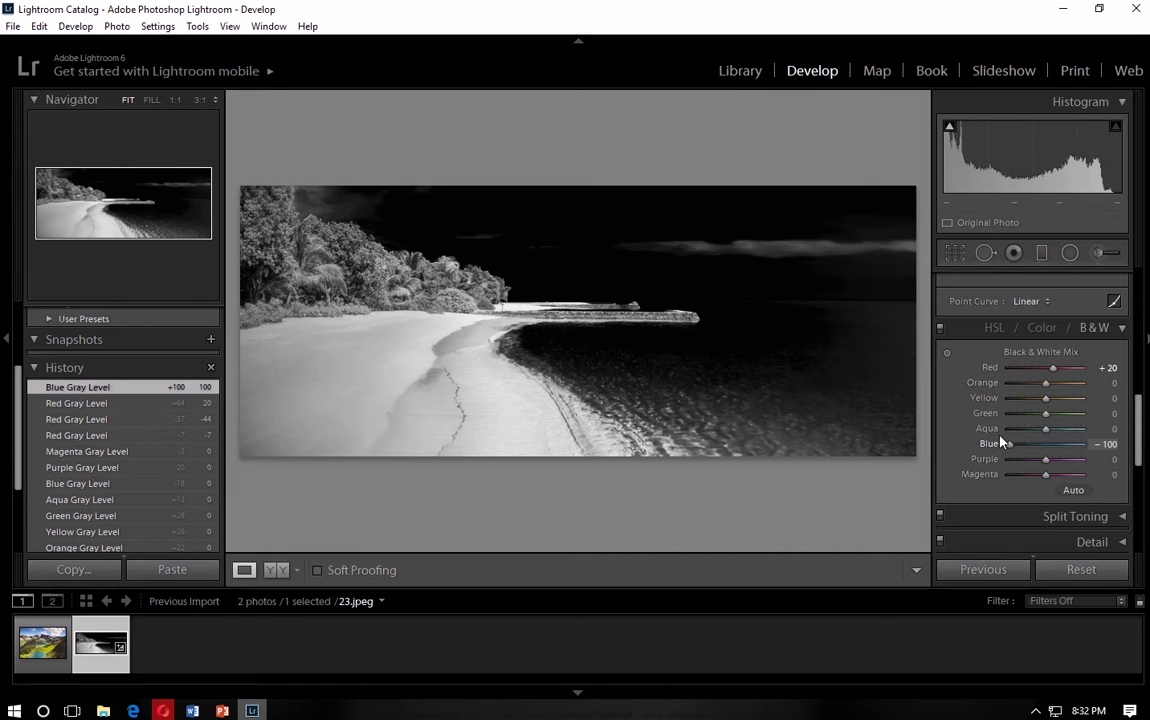
left_click_drag(1003, 442, 1046, 443)
left_click(1108, 443)
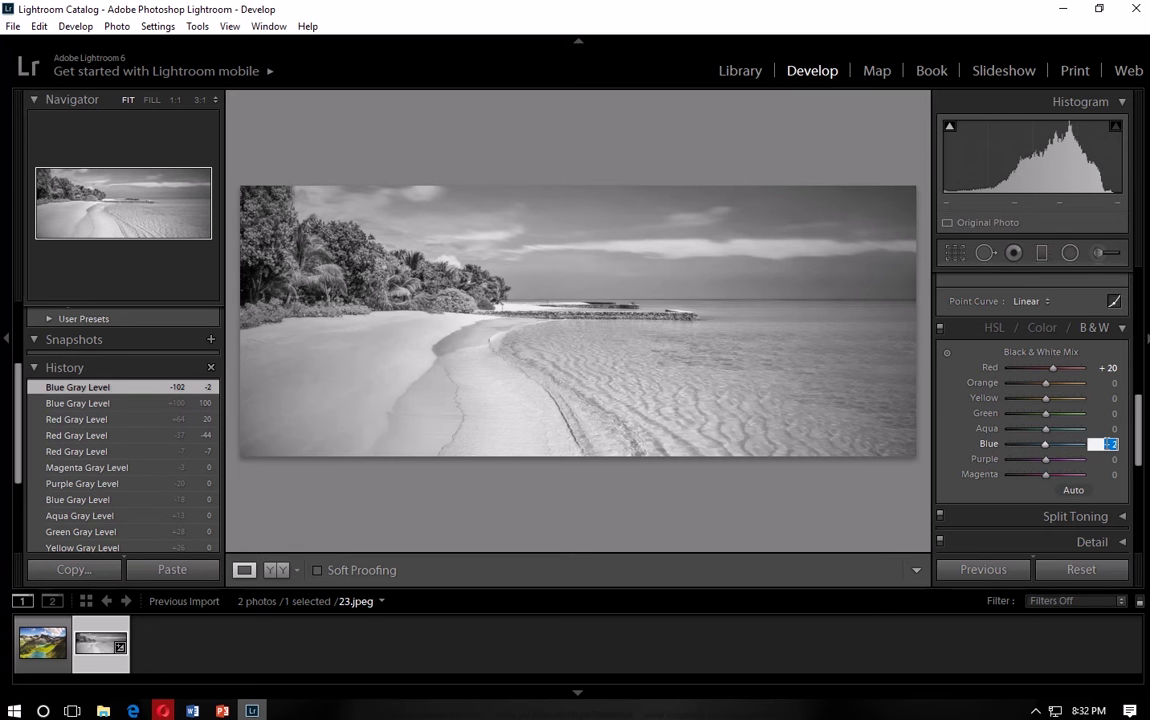
type("0")
key("Return")
left_click(1107, 369)
type("0")
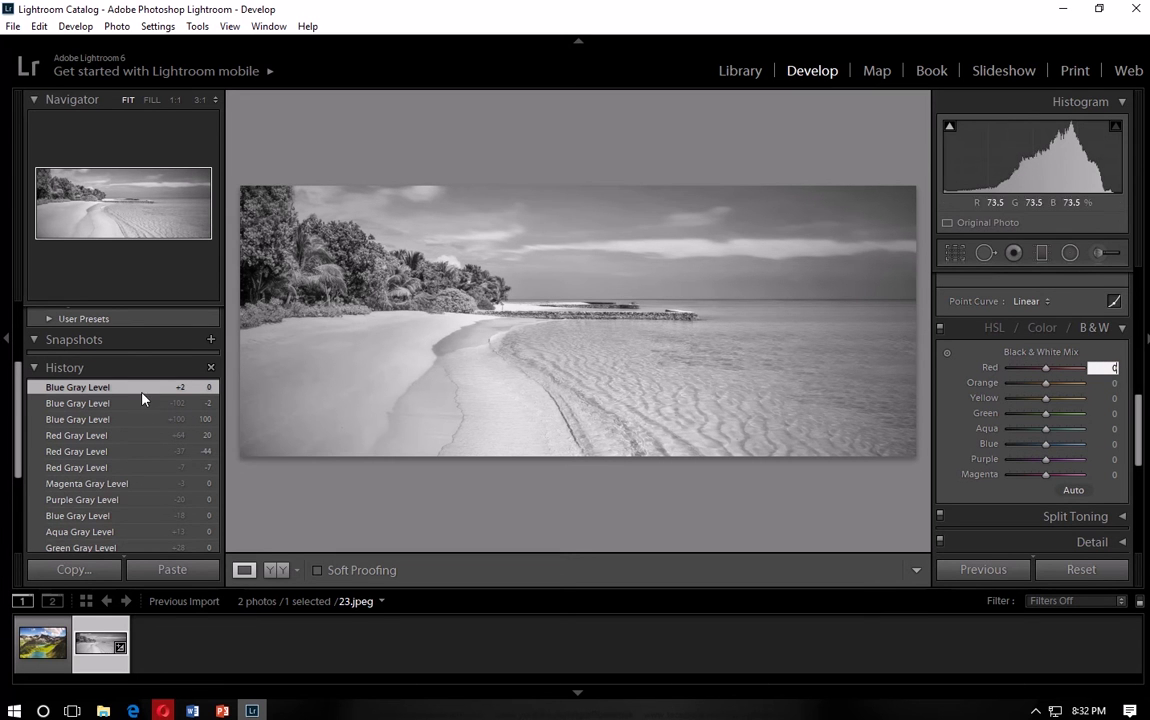
scroll(105, 432, "down", 2)
scroll(105, 432, "down", 1)
left_click(110, 480)
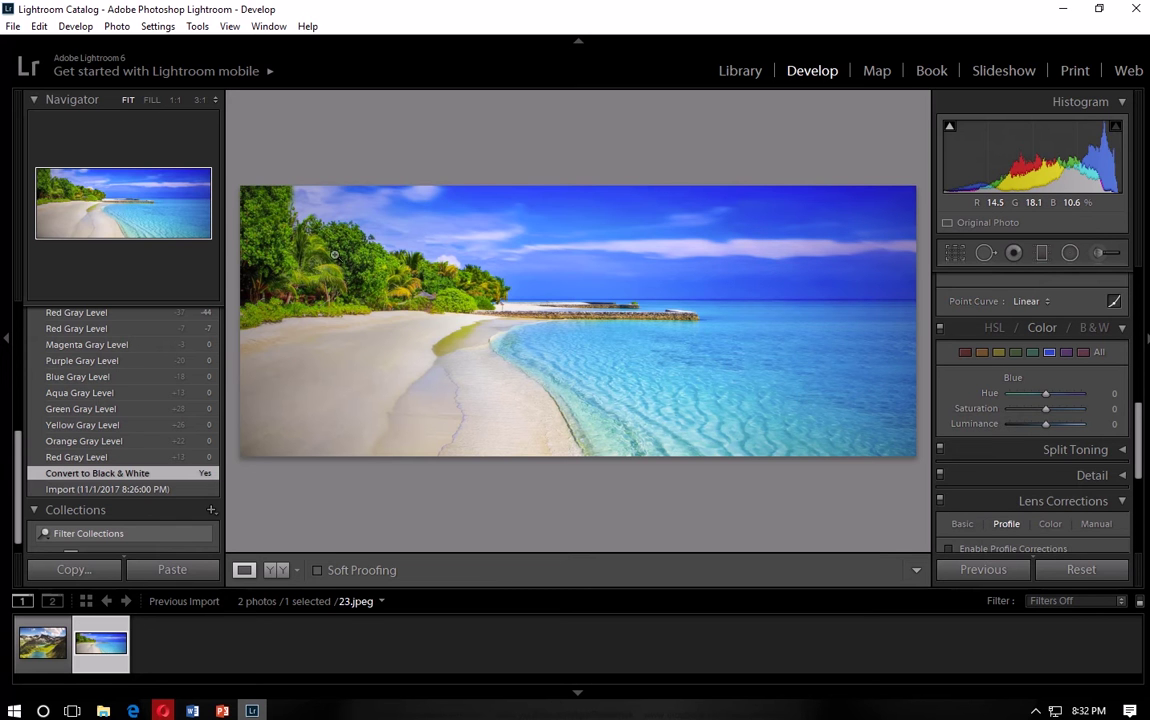
scroll(165, 375, "up", 4)
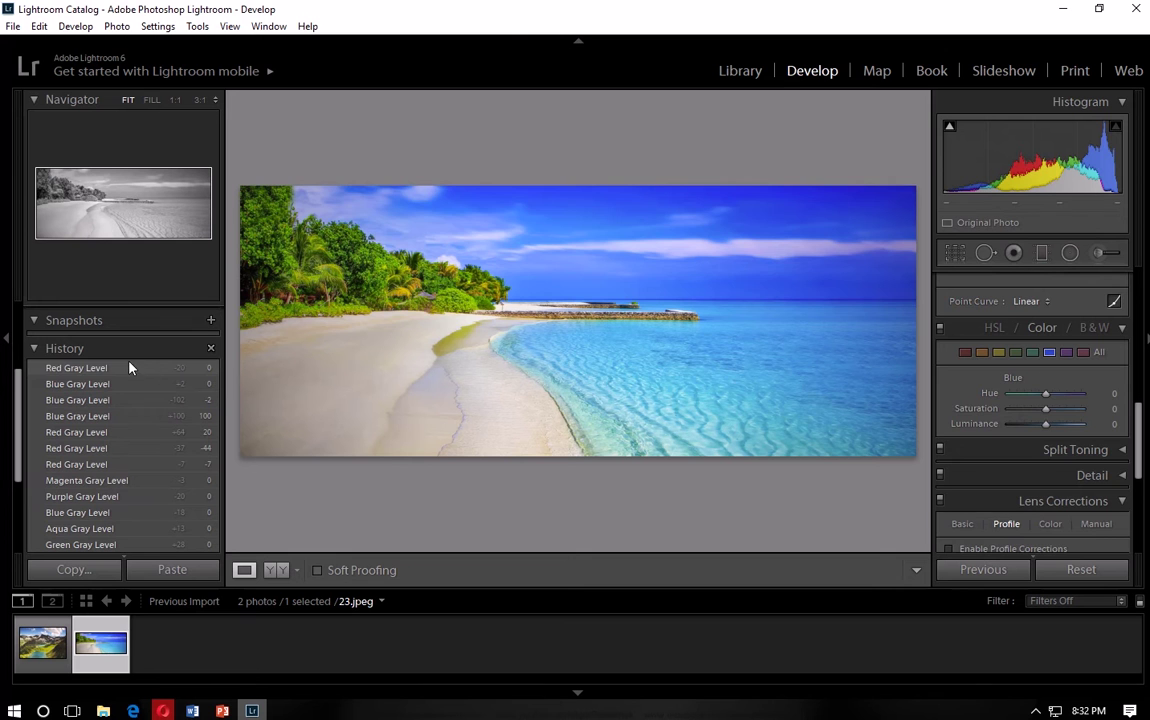
left_click(125, 368)
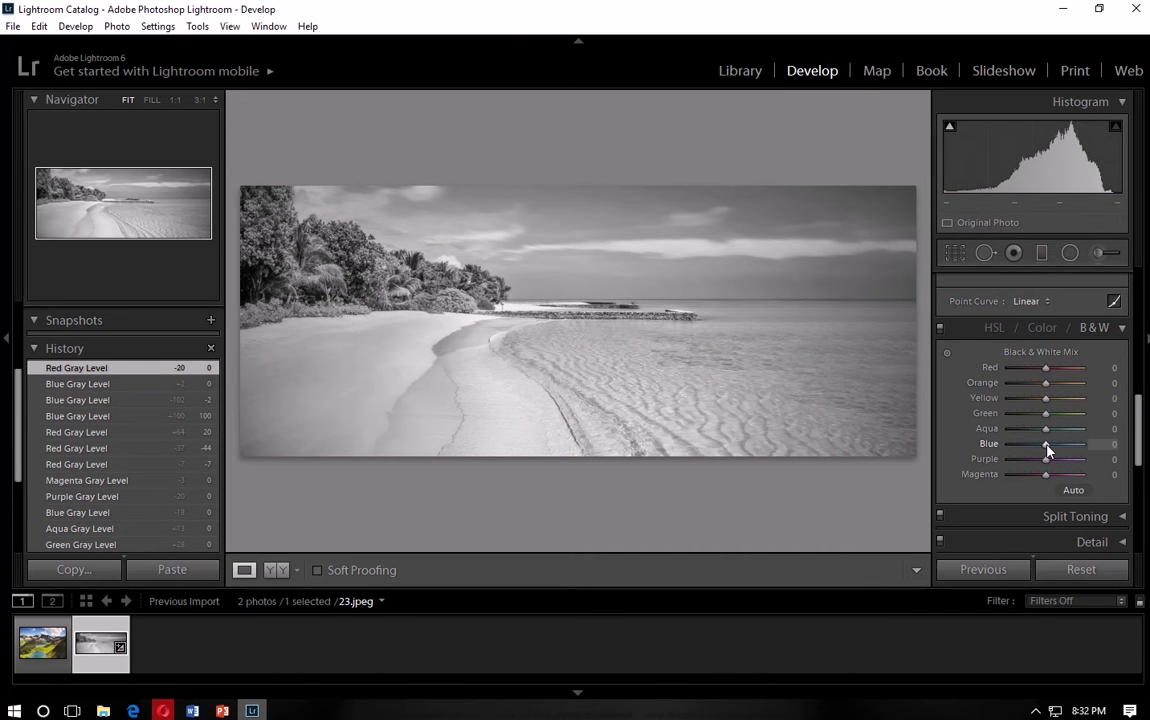
Set the B&W mix to Blue -4, Aqua +13 and Green -20.
left_click_drag(1047, 450, 1044, 454)
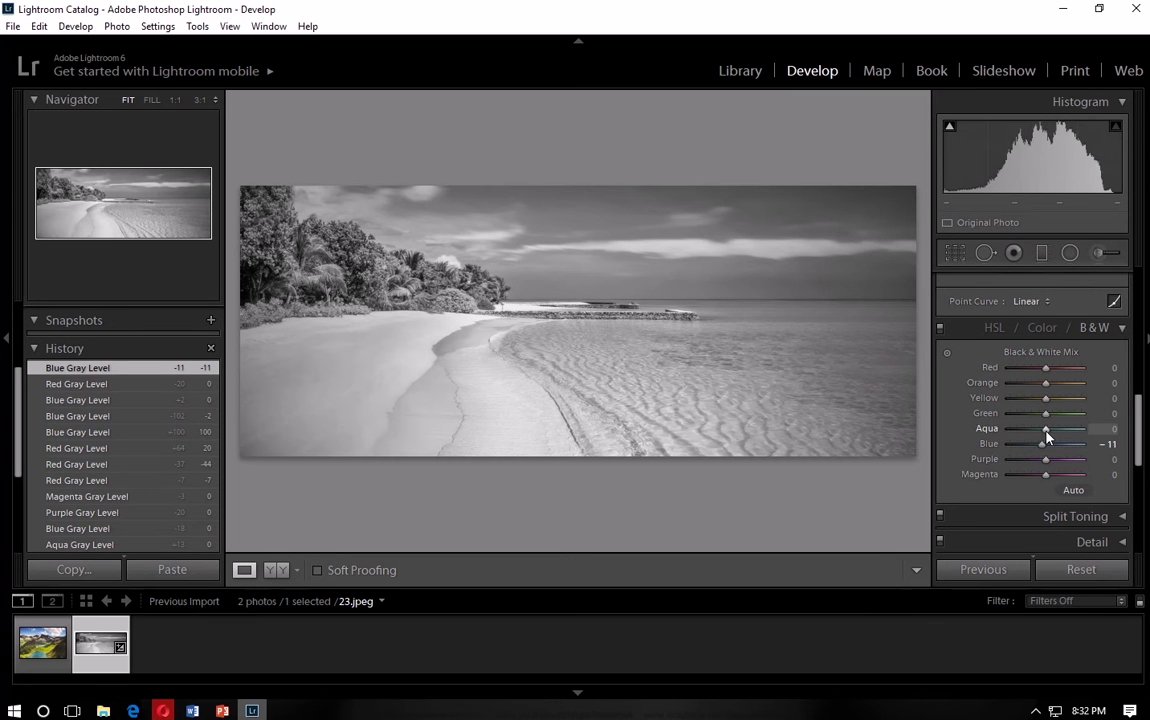
mouse_move(1047, 434)
left_mouse_down()
mouse_move(1026, 431)
mouse_move(1069, 432)
mouse_move(1045, 431)
mouse_move(1046, 447)
left_mouse_up()
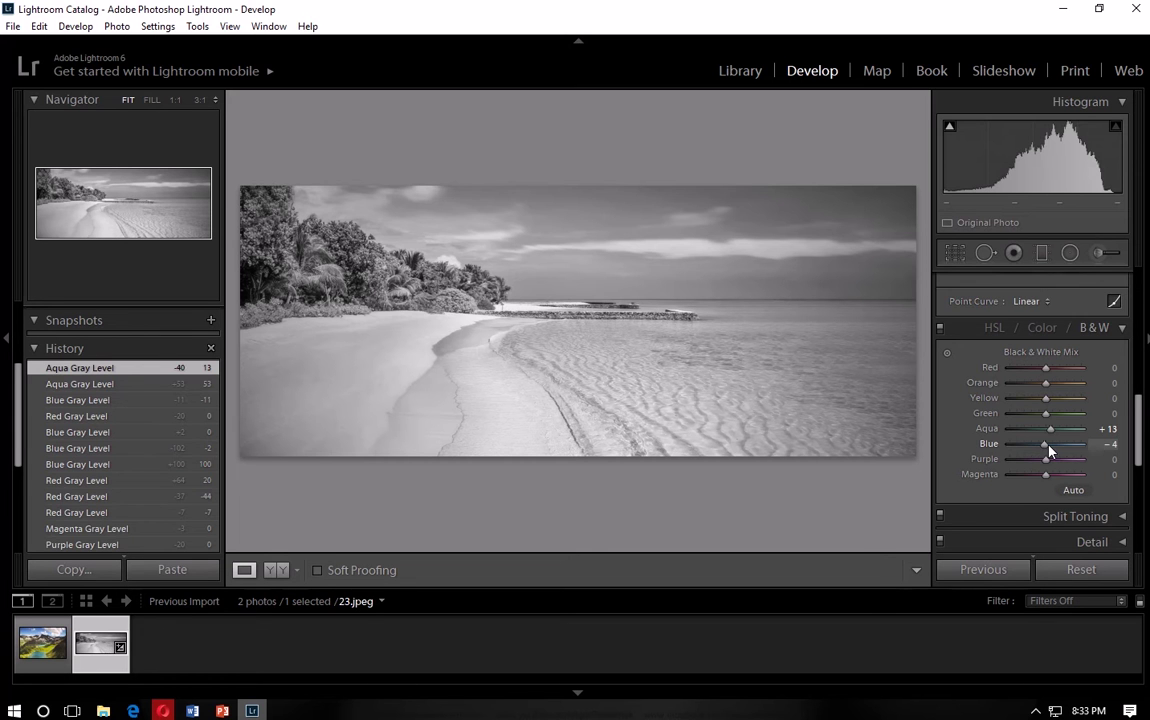
left_click_drag(1048, 447, 1048, 447)
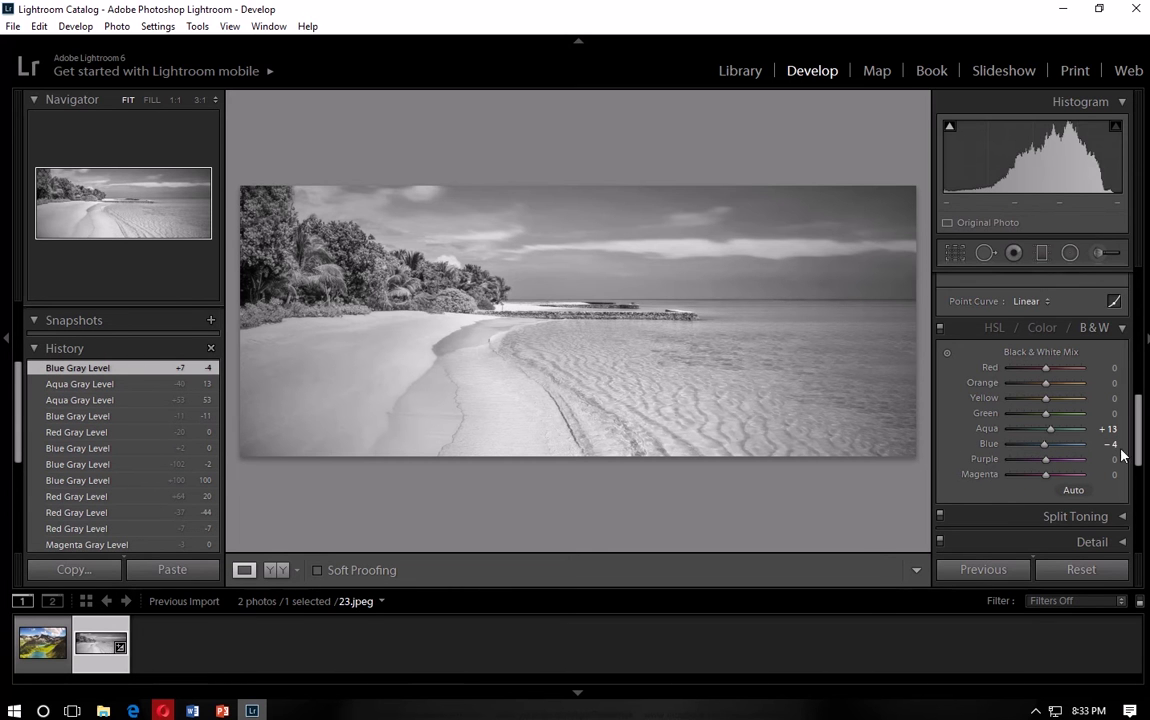
mouse_move(1046, 413)
left_mouse_down()
mouse_move(1065, 420)
mouse_move(1016, 418)
mouse_move(1040, 420)
left_mouse_up()
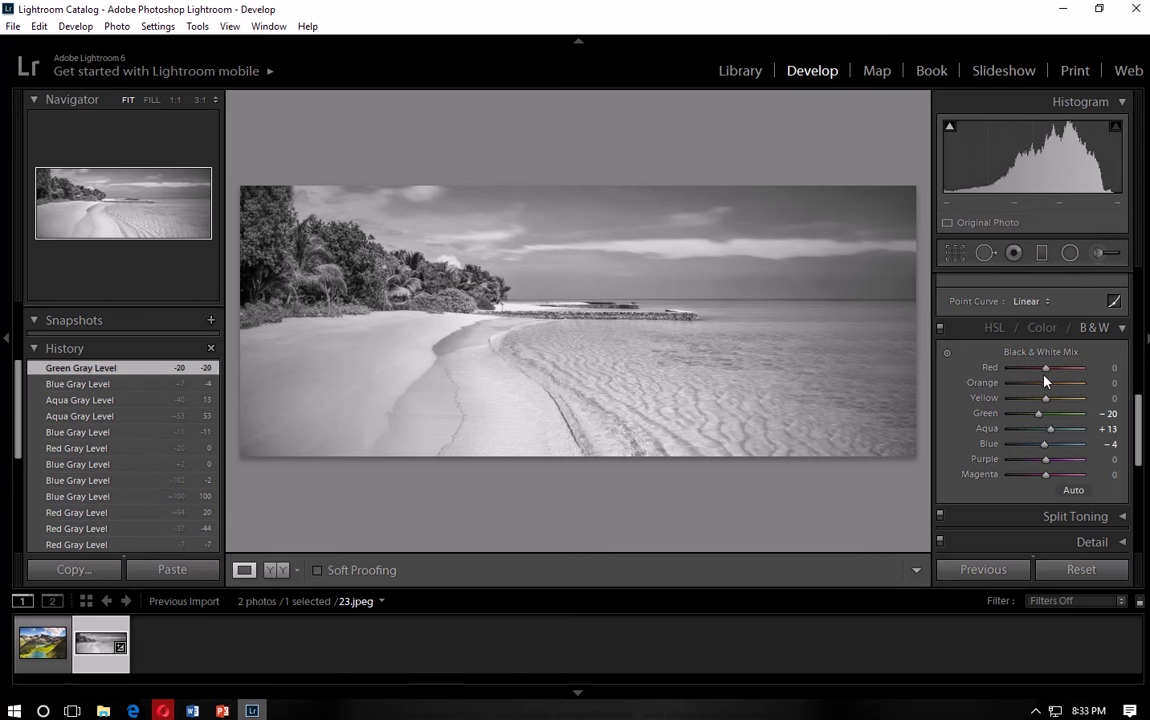
Set the B&W mix to Red +100, Orange +4, Yellow -13 and Purple -31.
left_click_drag(1046, 368, 982, 384)
left_click_drag(1133, 388, 1042, 409)
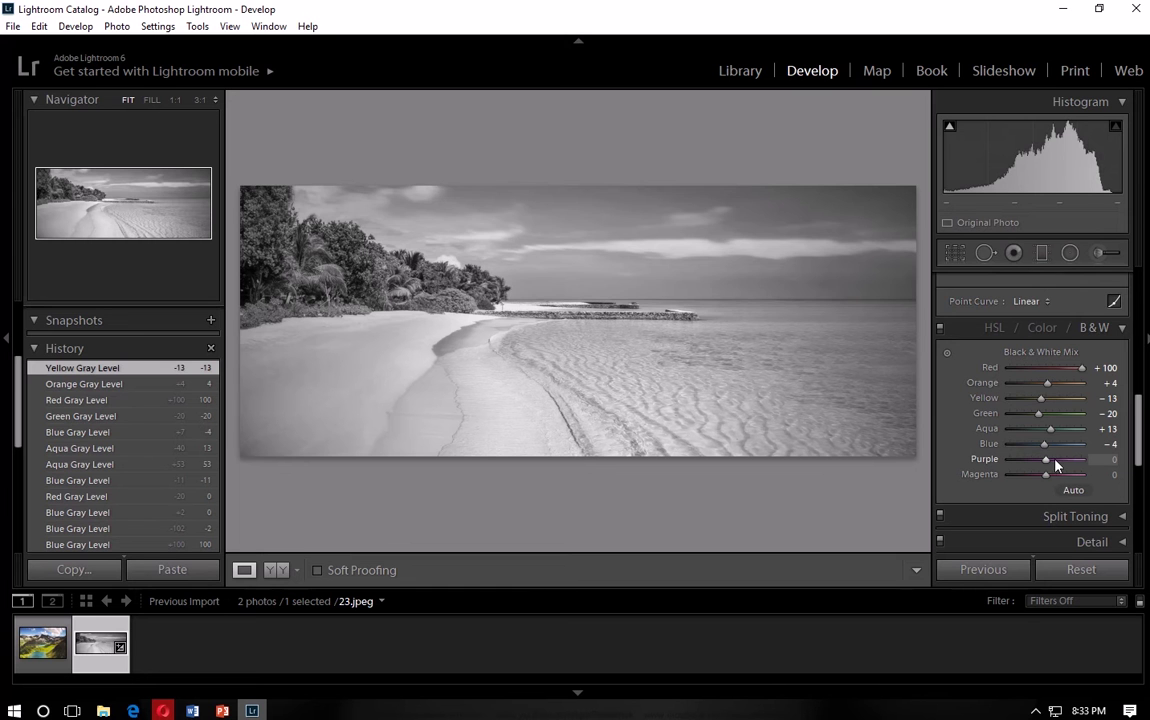
left_click_drag(1048, 463, 1050, 495)
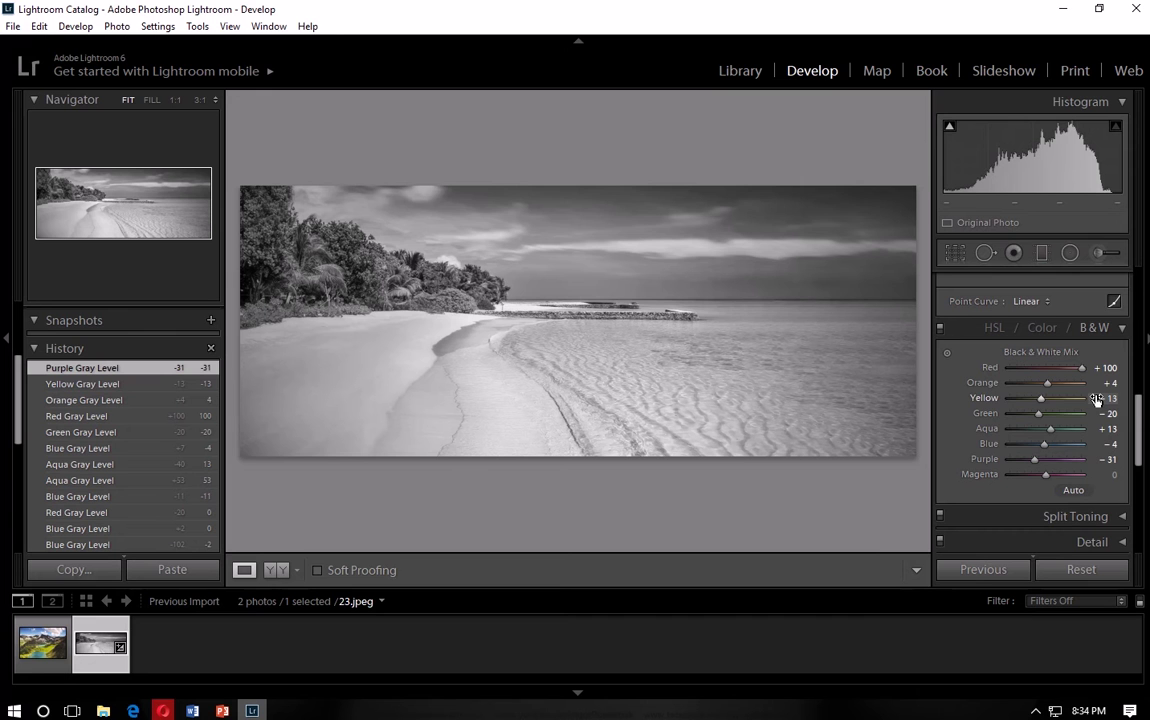
Collapse the B&W mix, then set Exposure to -0.12 and Highlights to -31 in Basic.
left_click(1088, 334)
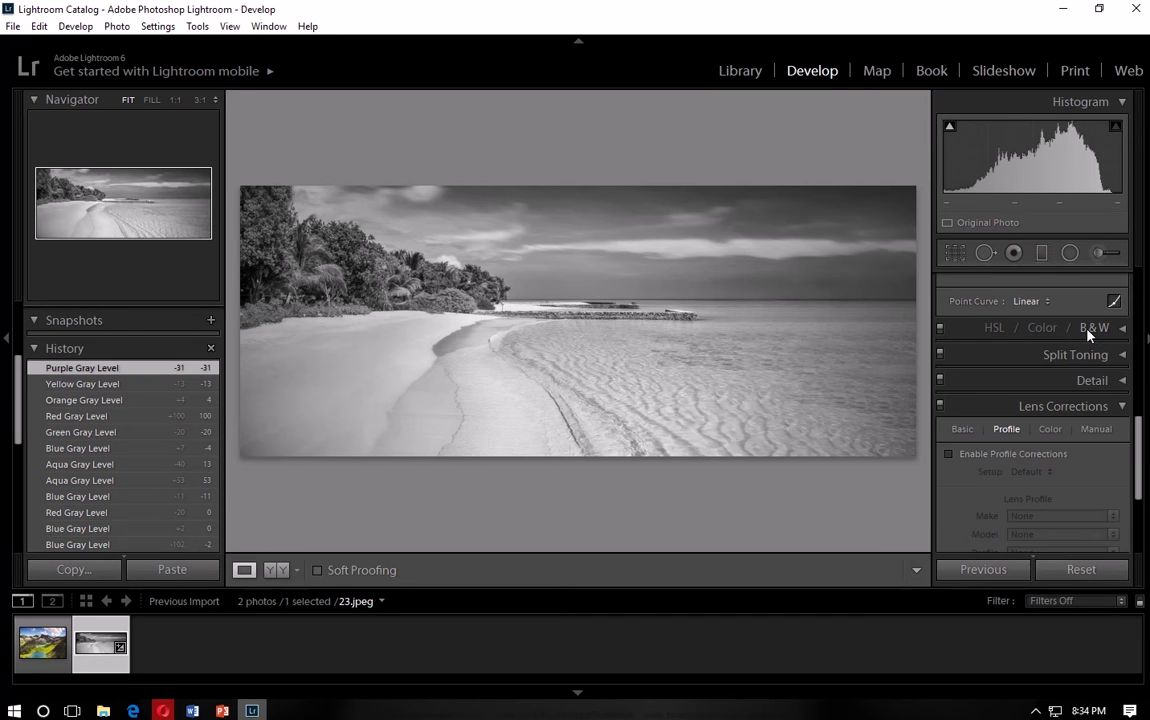
scroll(945, 435, "up", 2)
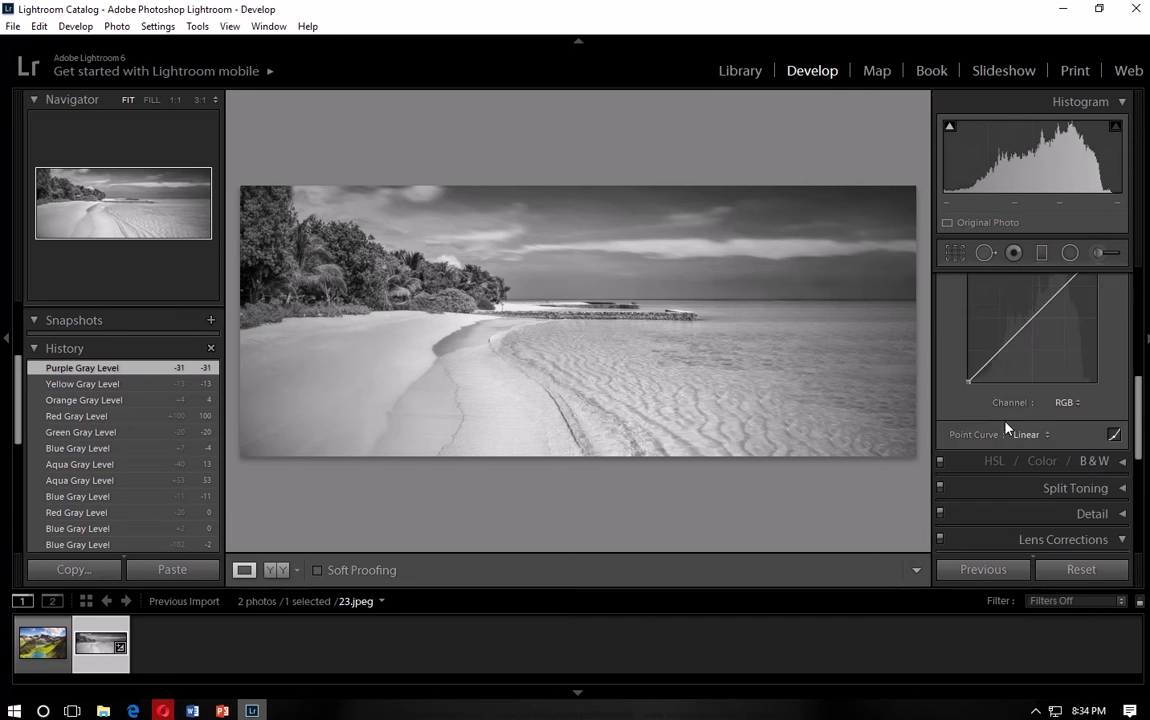
scroll(972, 433, "up", 4)
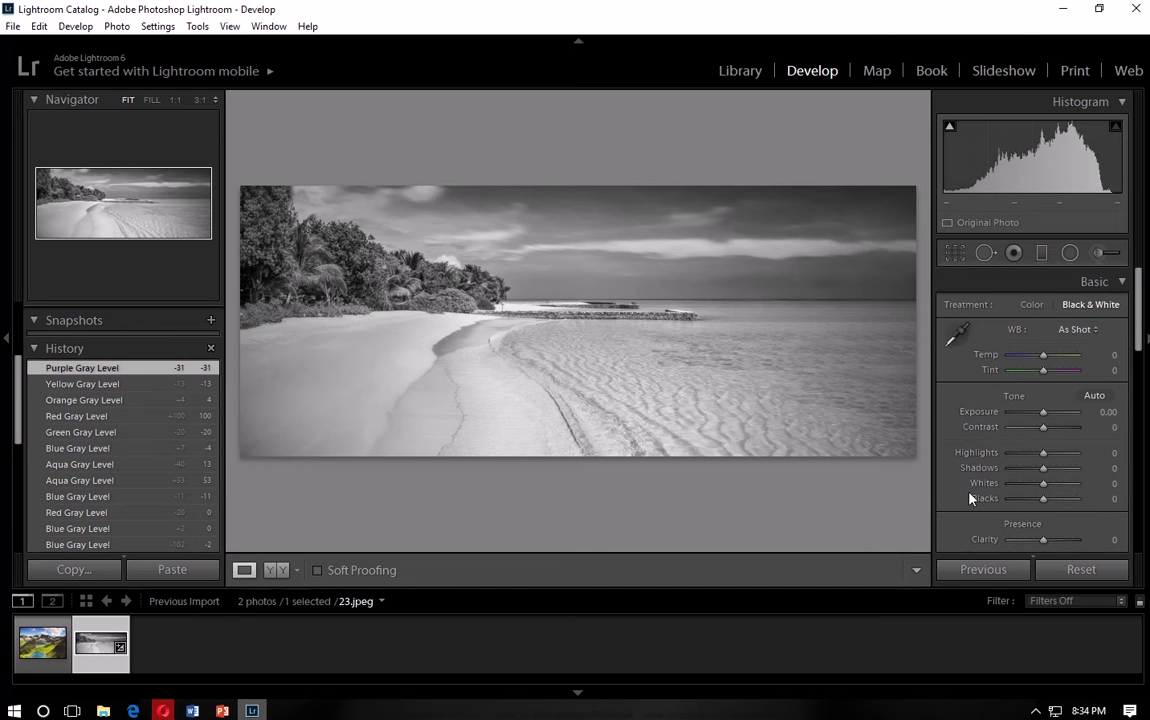
scroll(969, 498, "down", 1)
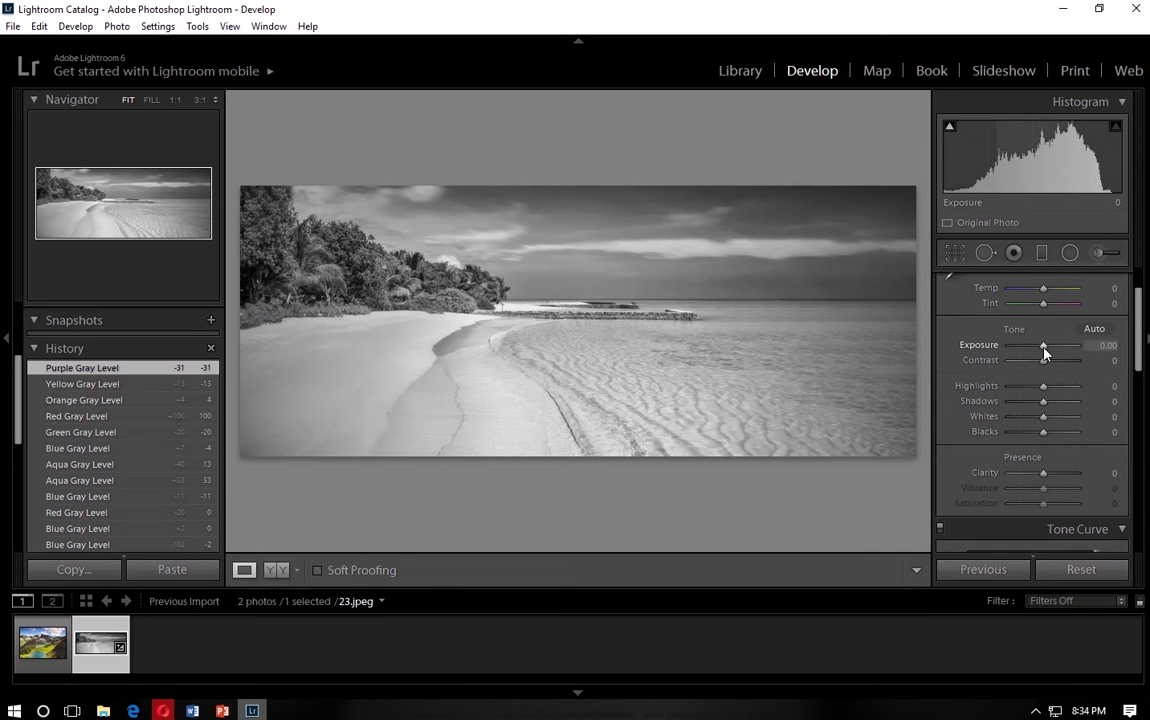
left_click_drag(1044, 352, 1043, 351)
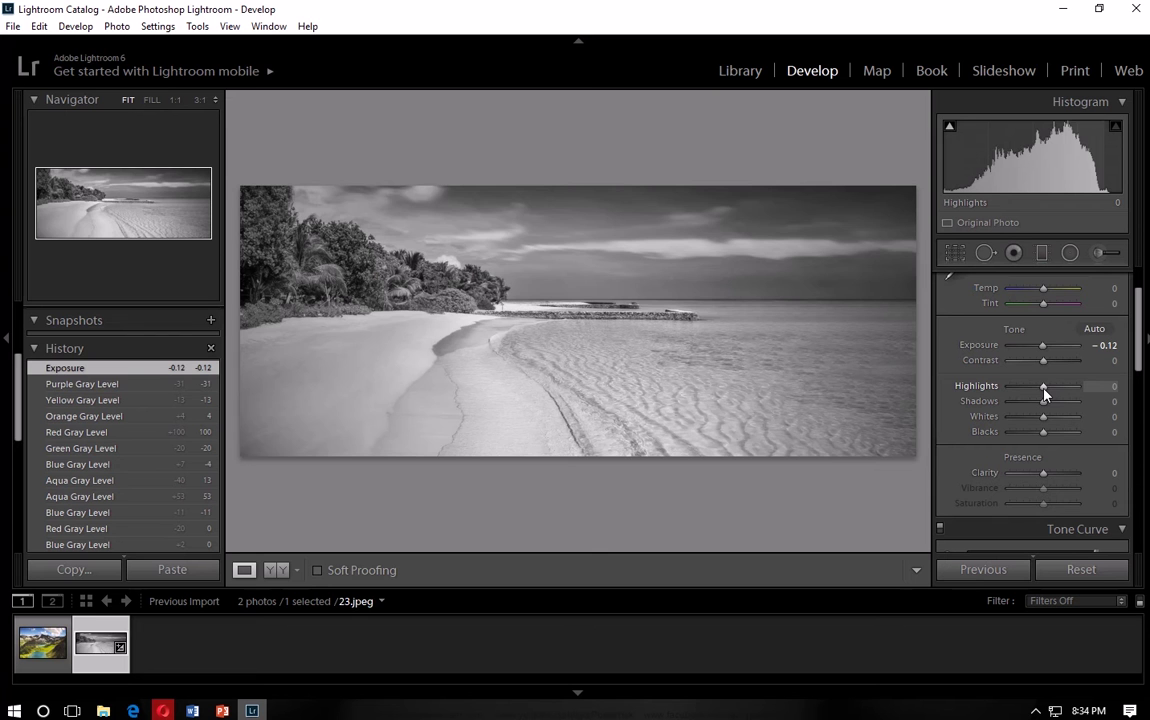
mouse_move(1043, 389)
left_mouse_down()
mouse_move(1013, 389)
mouse_move(1035, 389)
left_mouse_up()
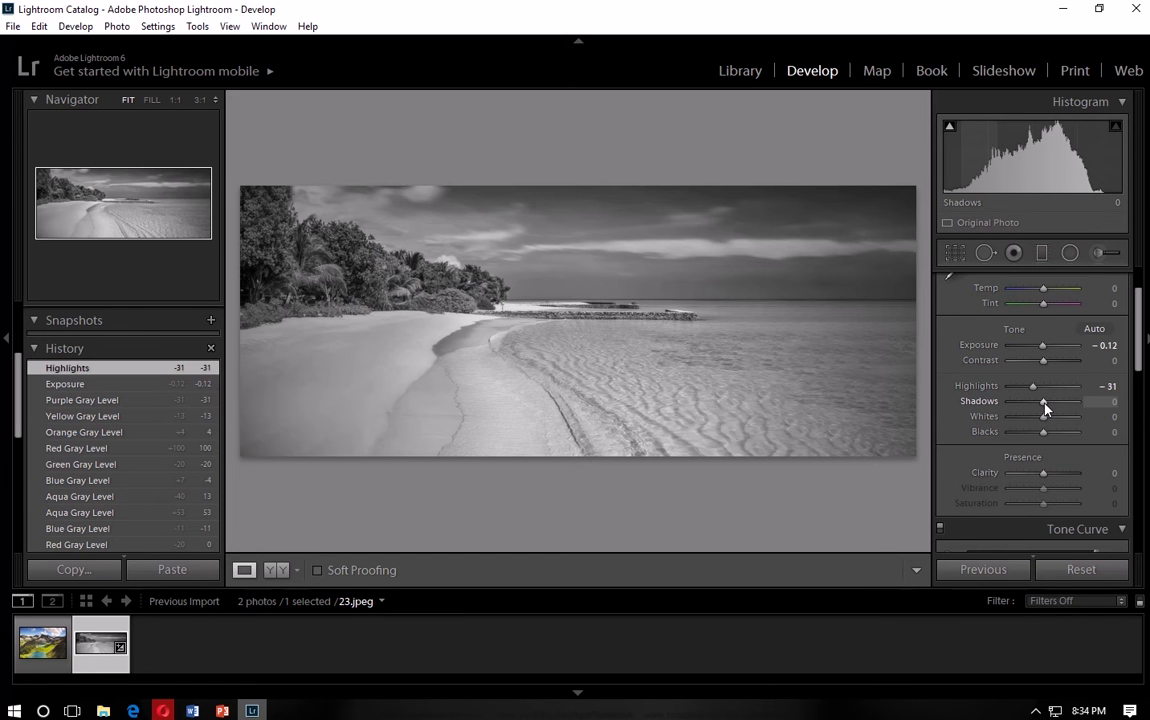
In the Basic panel set Shadows to +26, Whites to +5 and Blacks to -62.
left_click_drag(1044, 401, 1025, 433)
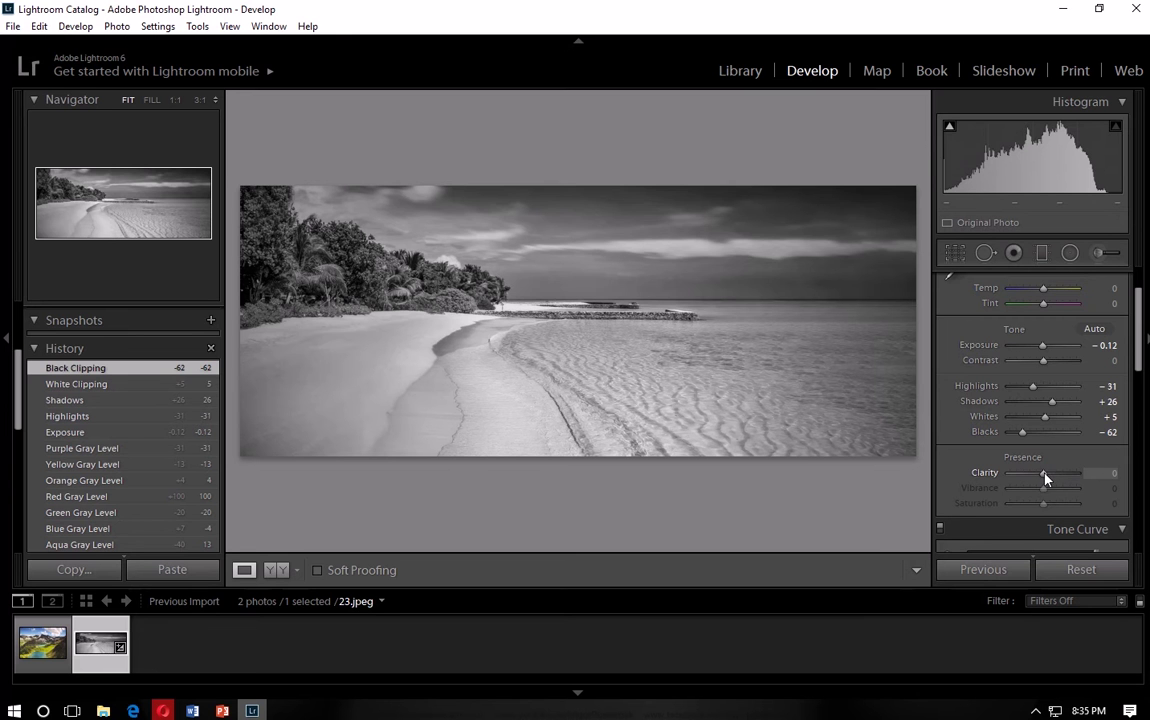
Add +7 Clarity and settle the beach photo's Contrast at -5.
left_click_drag(1044, 474, 1047, 482)
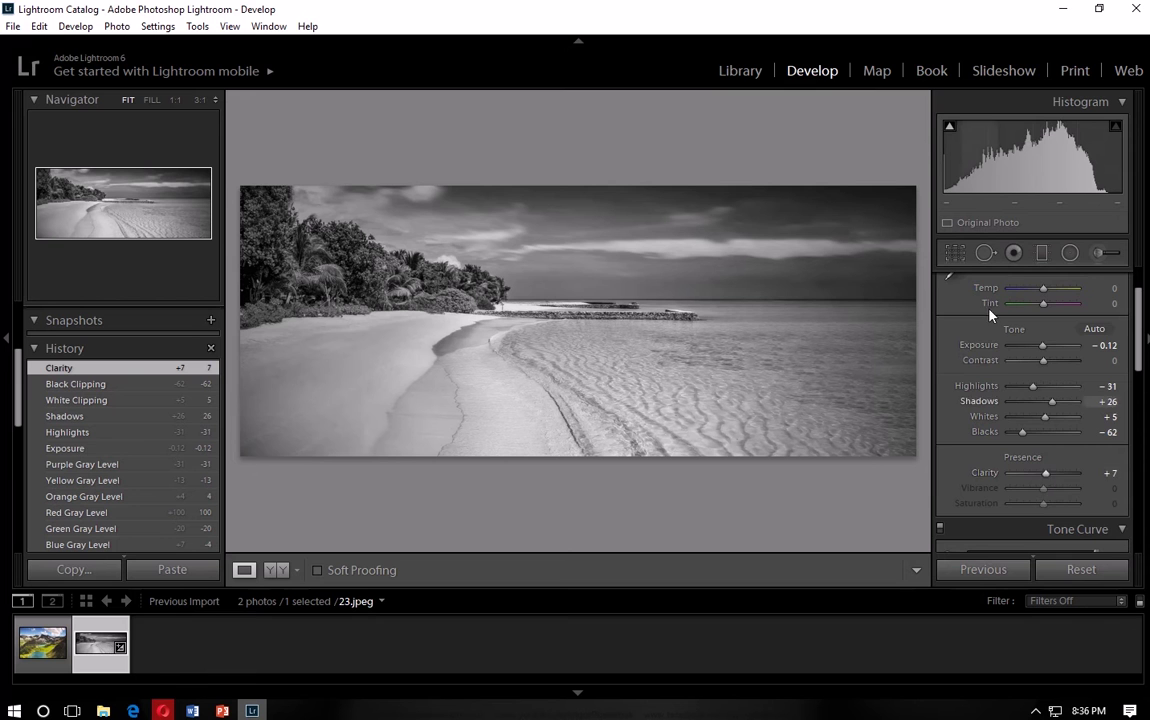
scroll(965, 323, "up", 2)
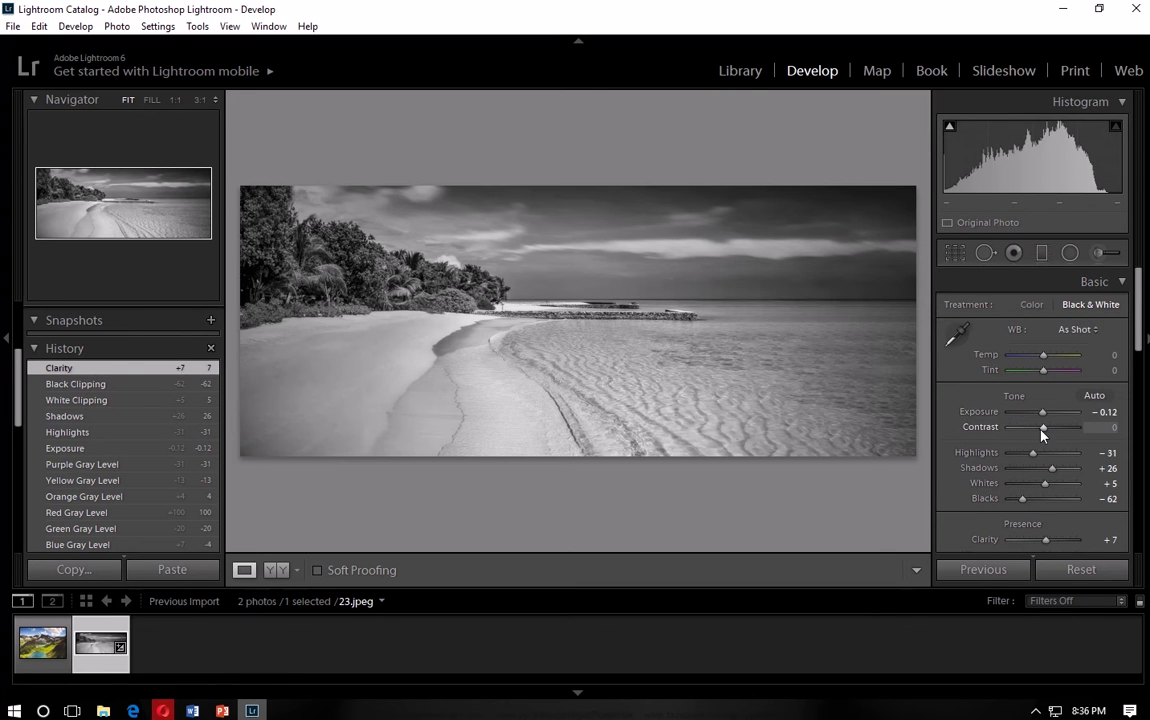
left_click_drag(1043, 434, 1057, 434)
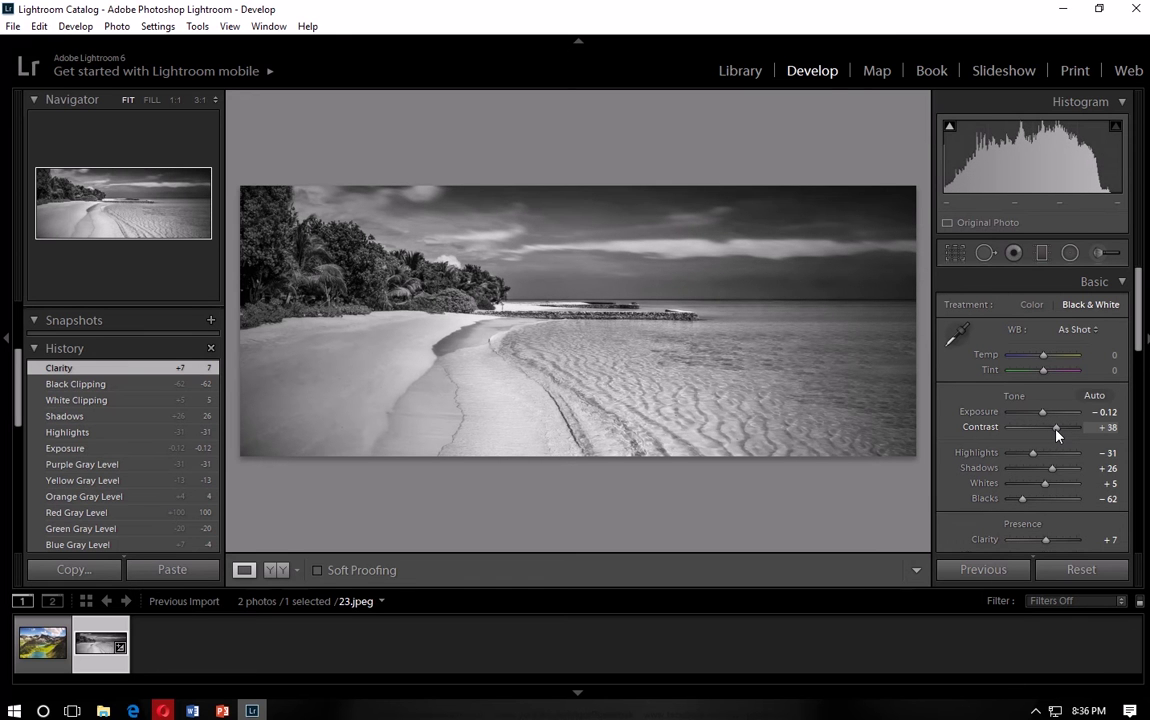
mouse_move(1056, 434)
left_mouse_down()
mouse_move(1033, 436)
mouse_move(1042, 432)
left_mouse_up()
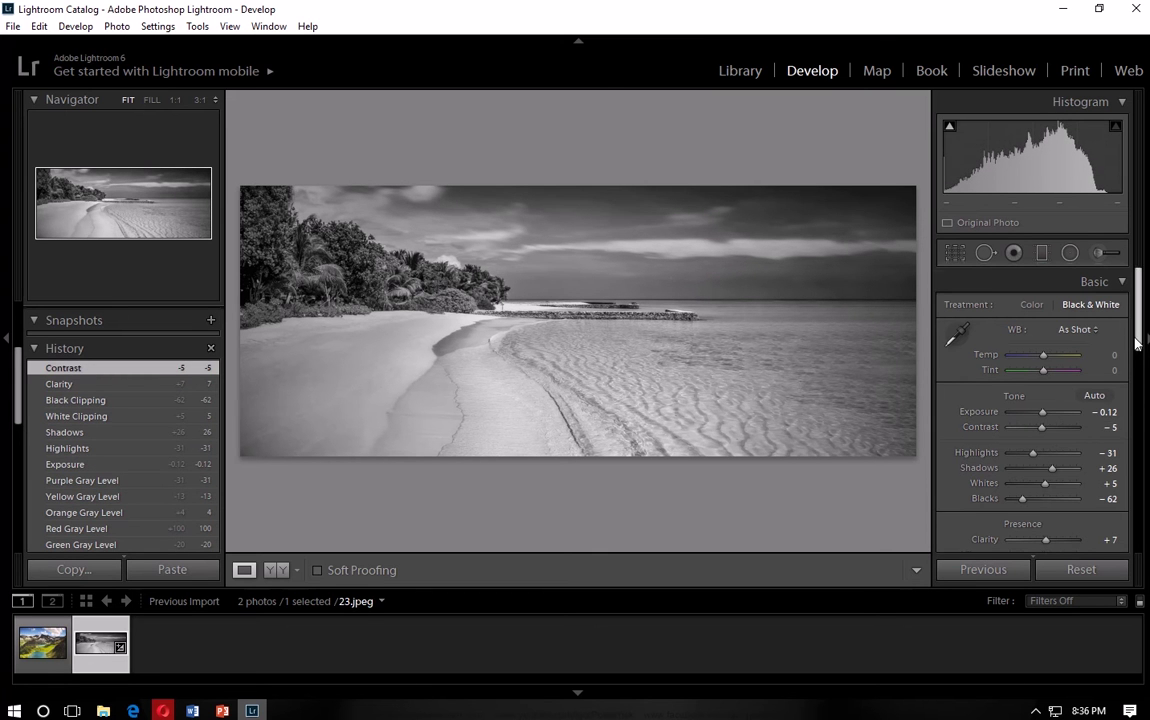
left_click_drag(1136, 343, 1146, 510)
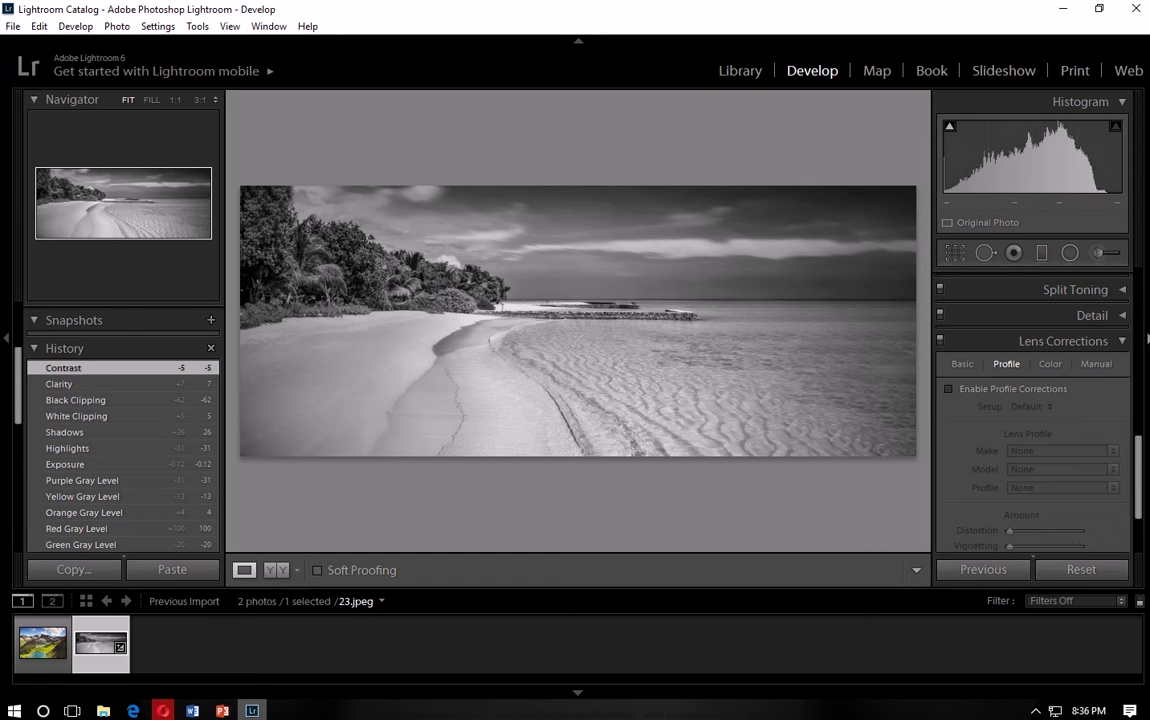
Enable lens profile corrections for the beach photo.
scroll(1142, 470, "up", 1)
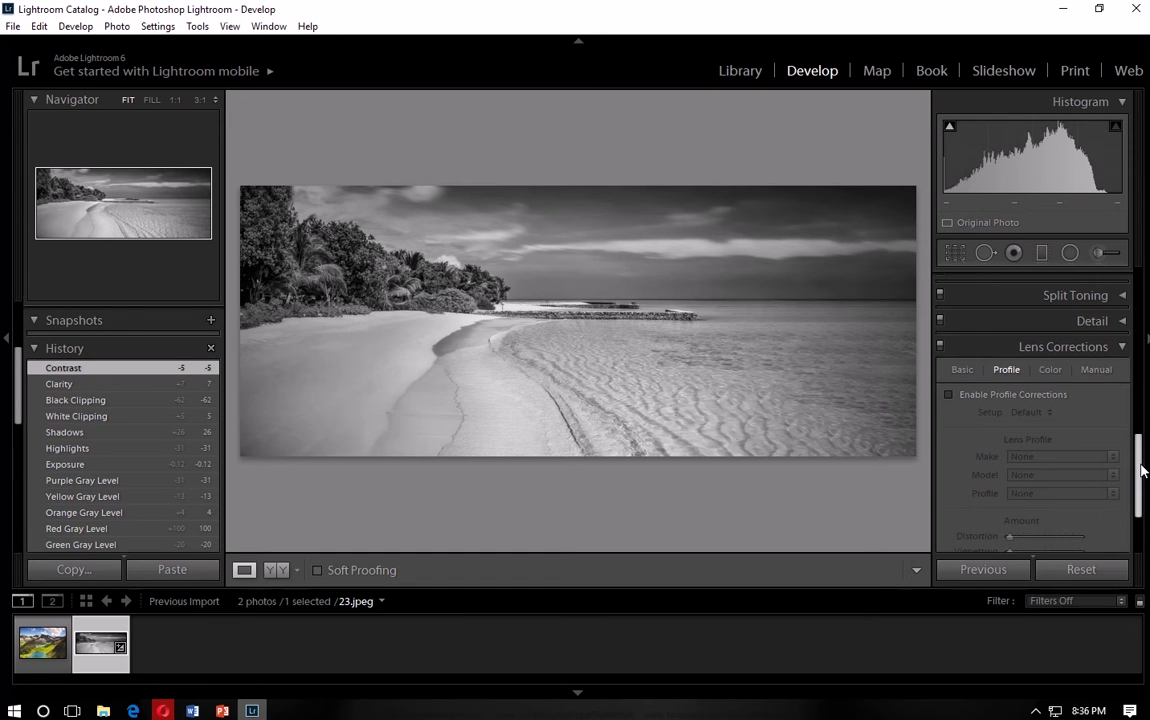
scroll(1142, 470, "down", 3)
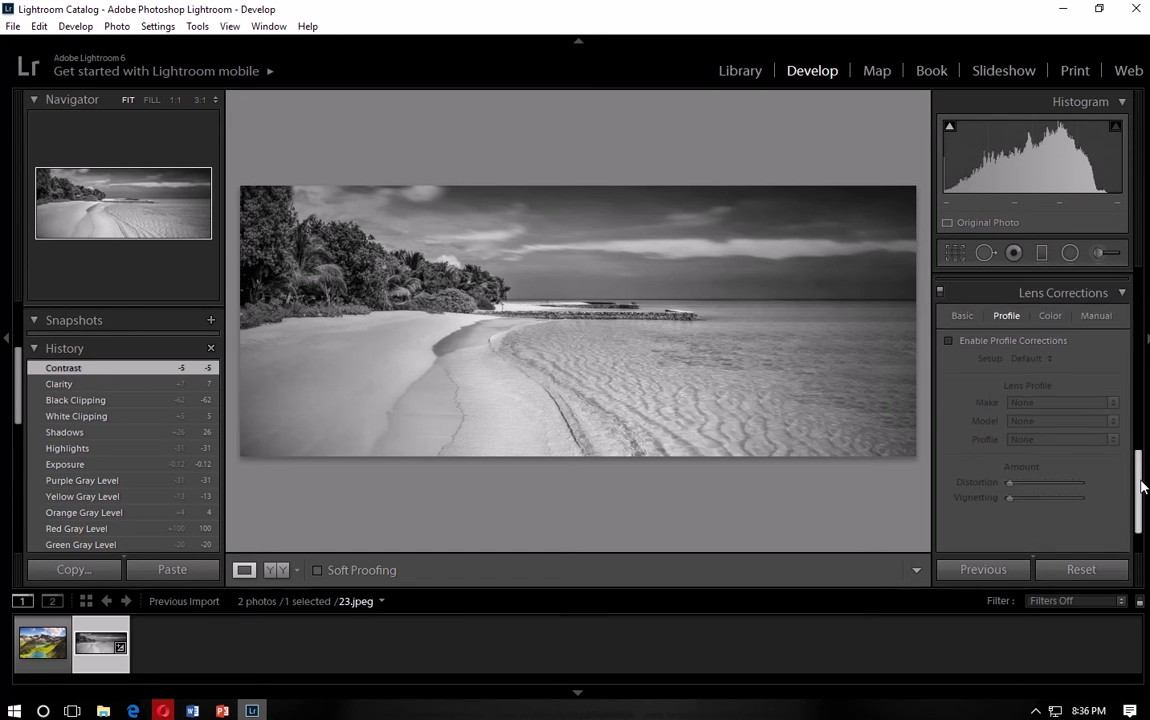
left_click(949, 342)
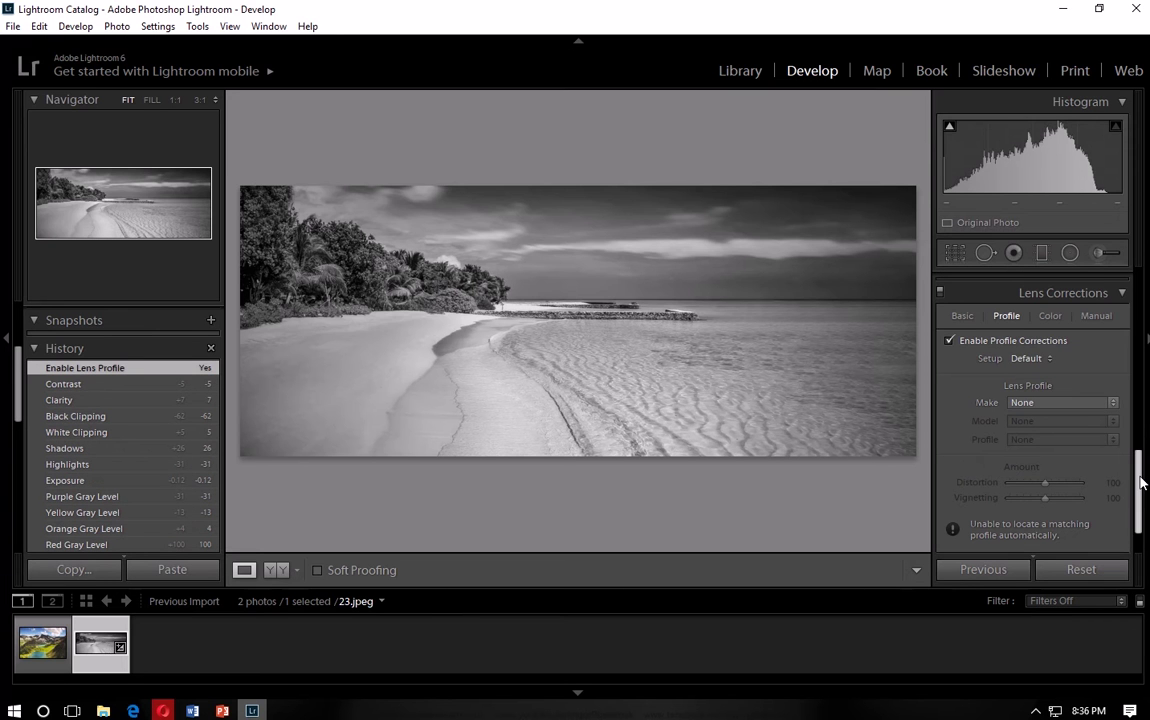
Add a light +5 post-crop vignette in the Effects section.
scroll(1142, 482, "down", 3)
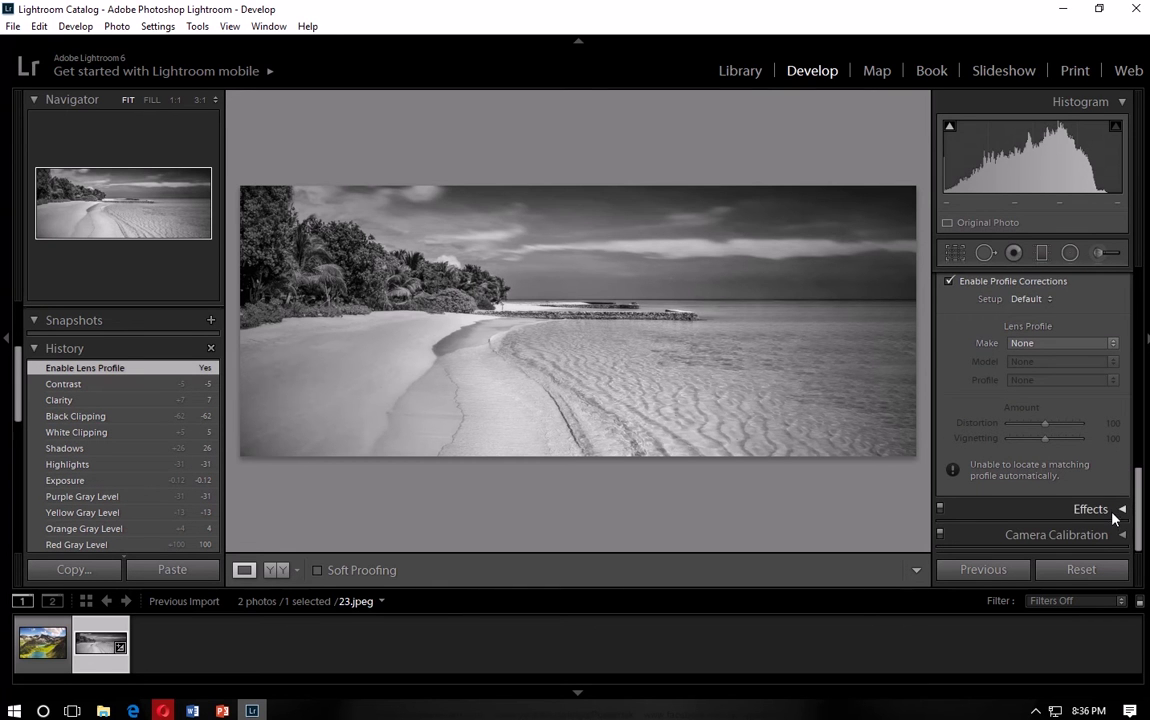
left_click(1114, 509)
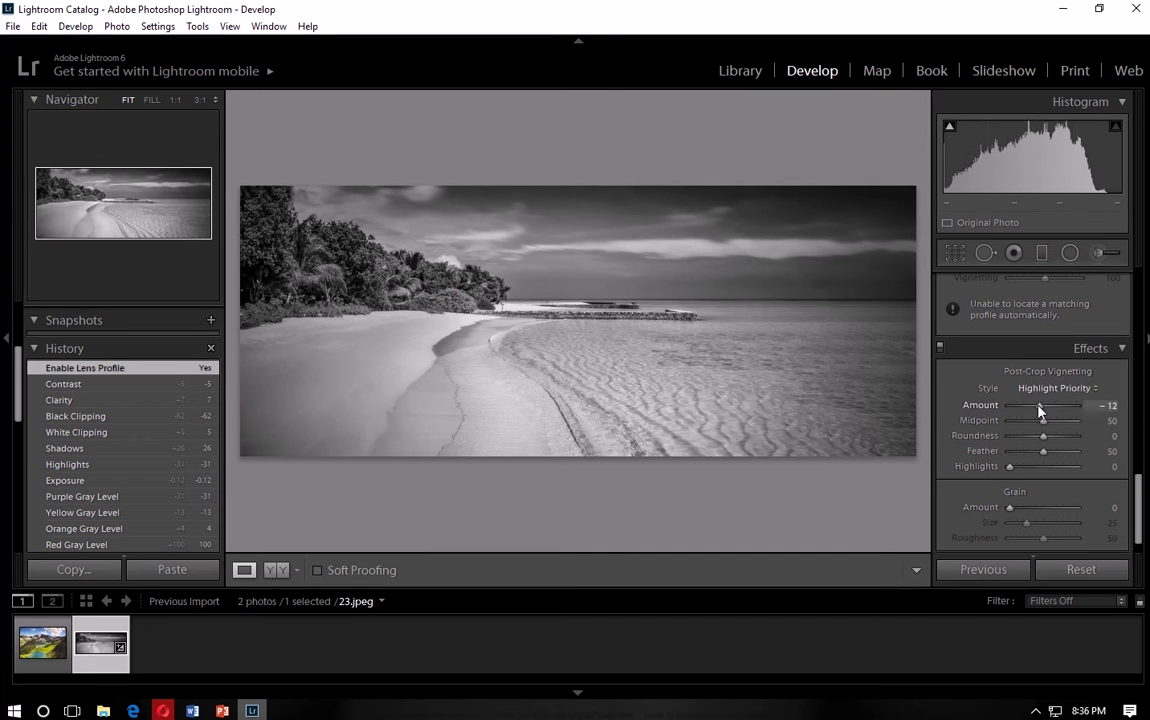
left_click_drag(1042, 410, 1044, 412)
scroll(1110, 330, "up", 15)
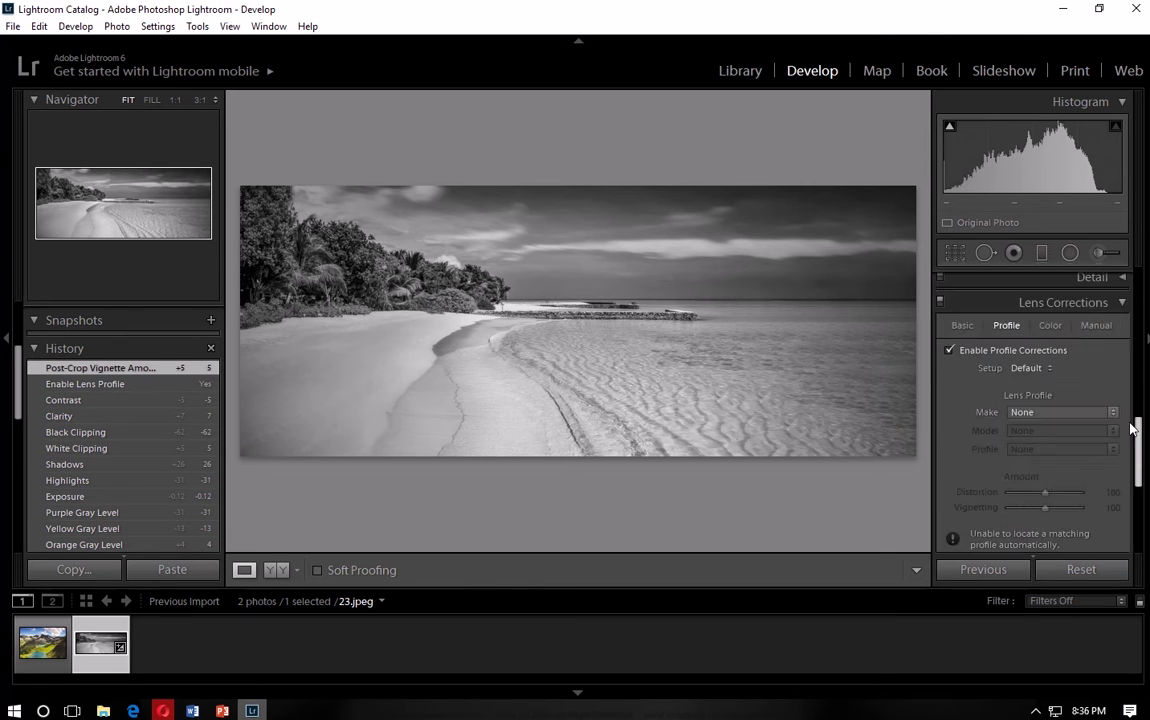
scroll(1118, 310, "up", 5)
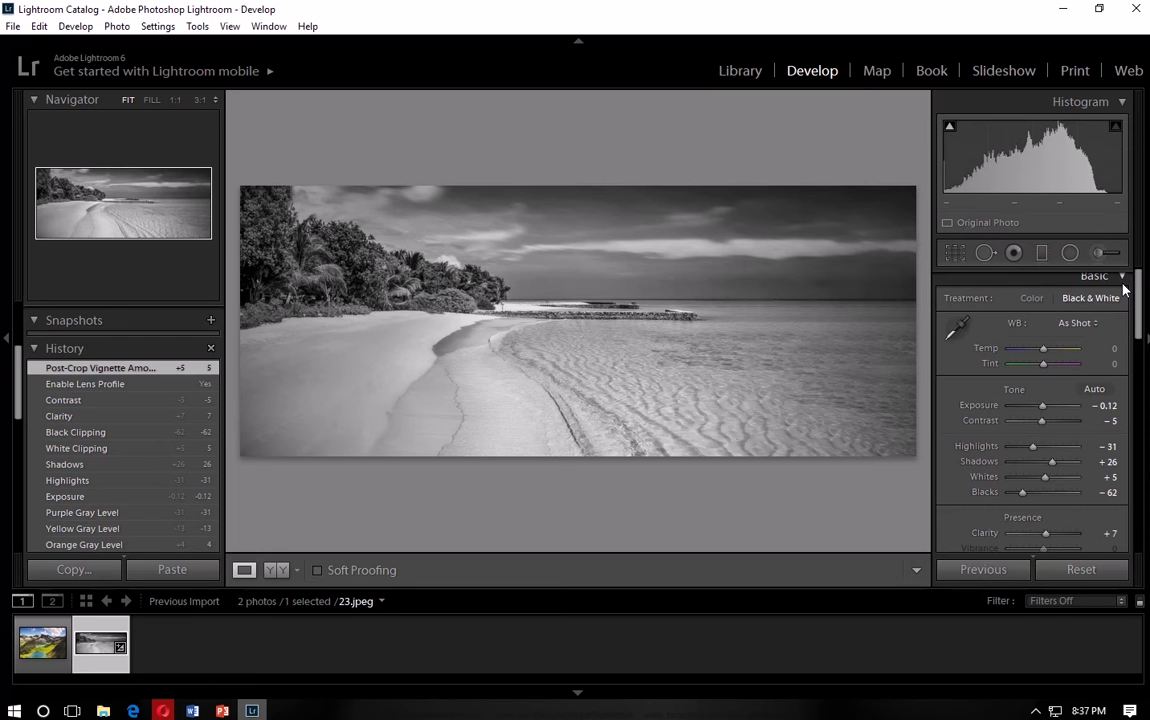
Draw a graduated filter up from the bottom edge and lower its exposure to about -0.69.
left_click(1041, 254)
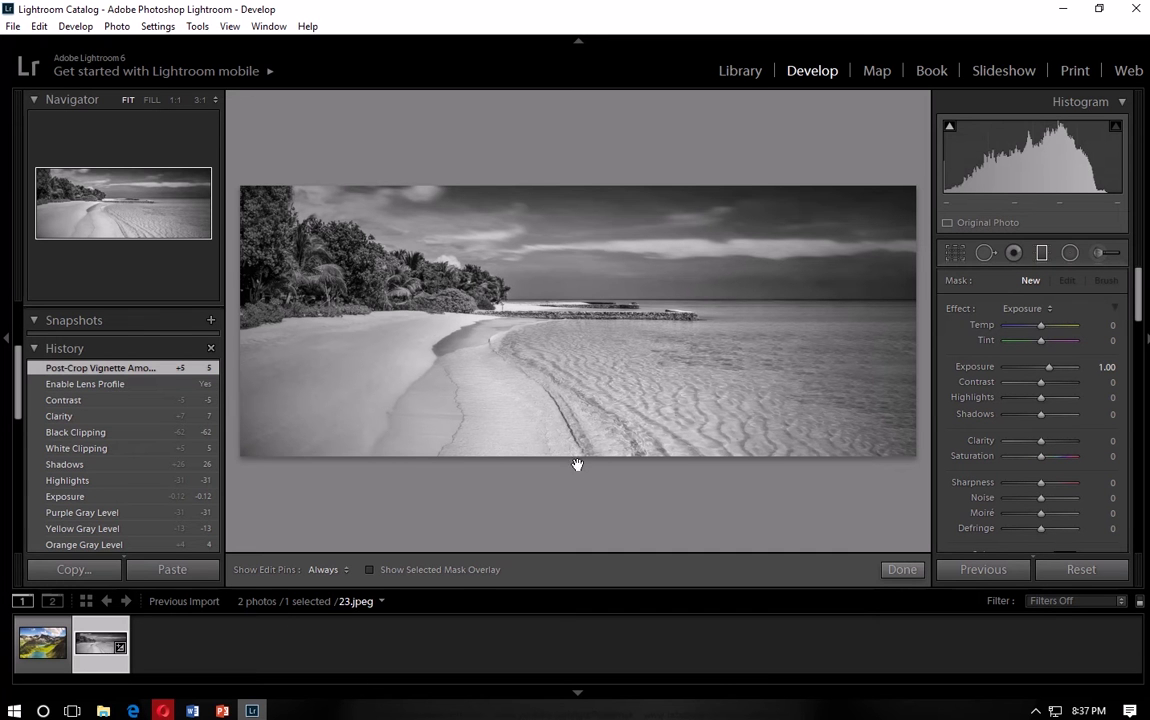
left_click_drag(577, 465, 577, 363)
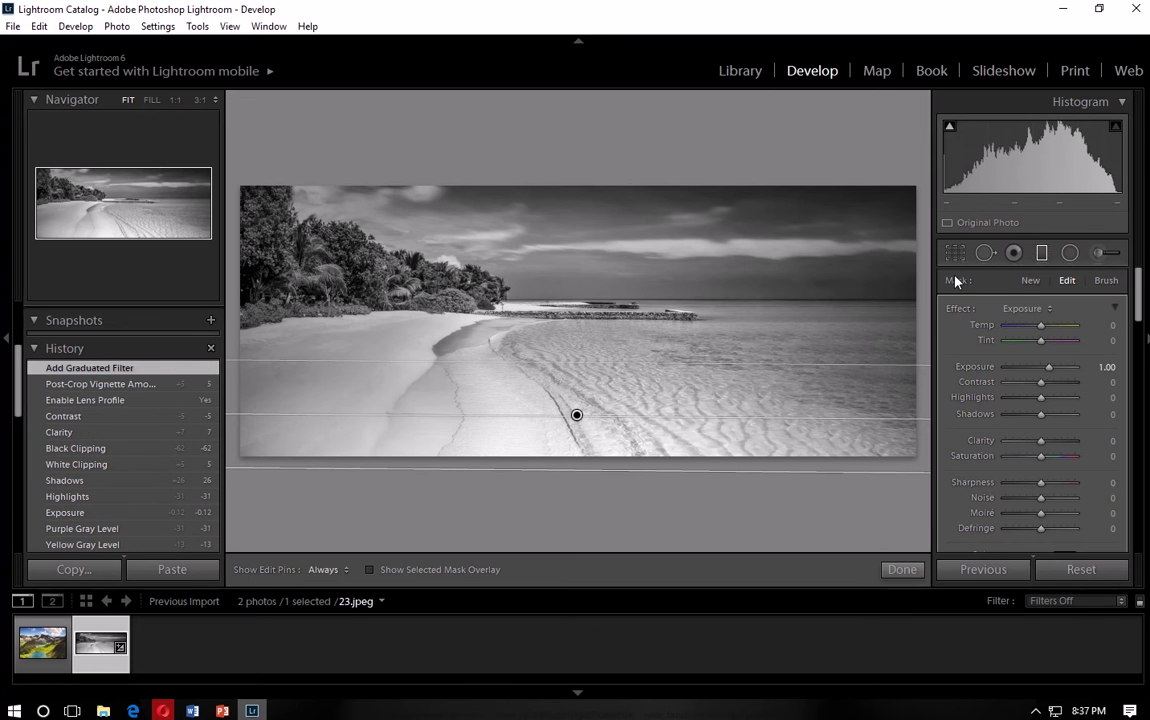
left_click(1031, 282)
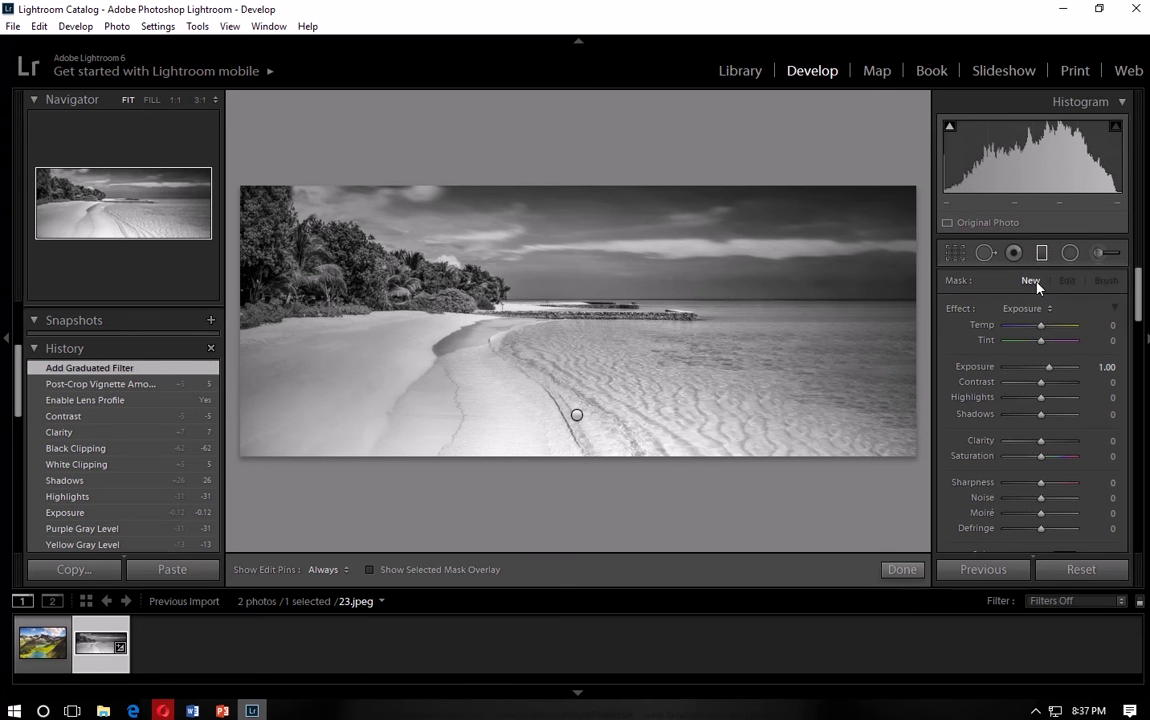
left_click(576, 414)
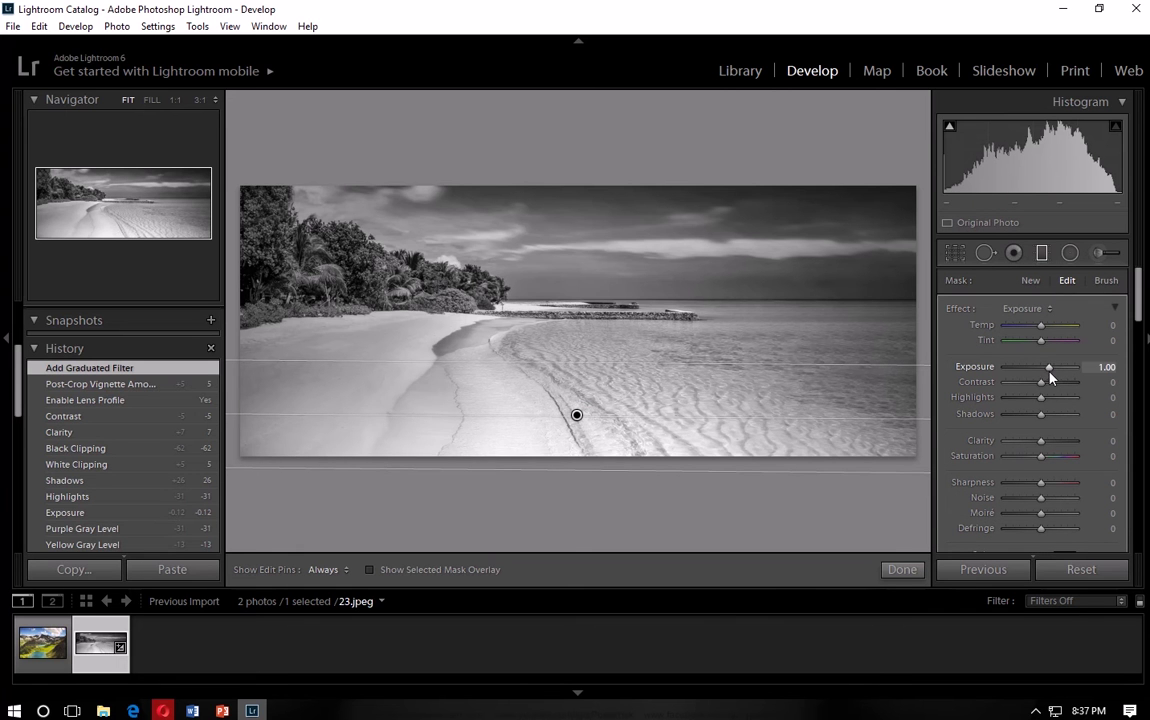
left_click_drag(1048, 367, 1034, 375)
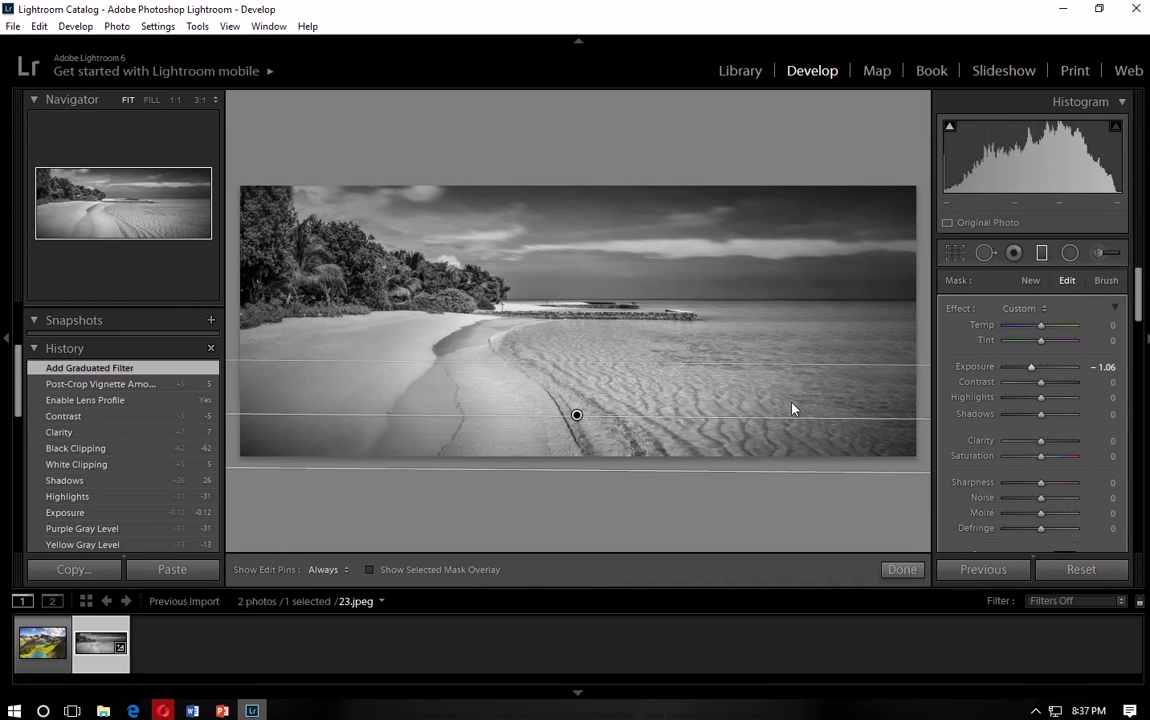
left_click_drag(658, 371, 650, 344)
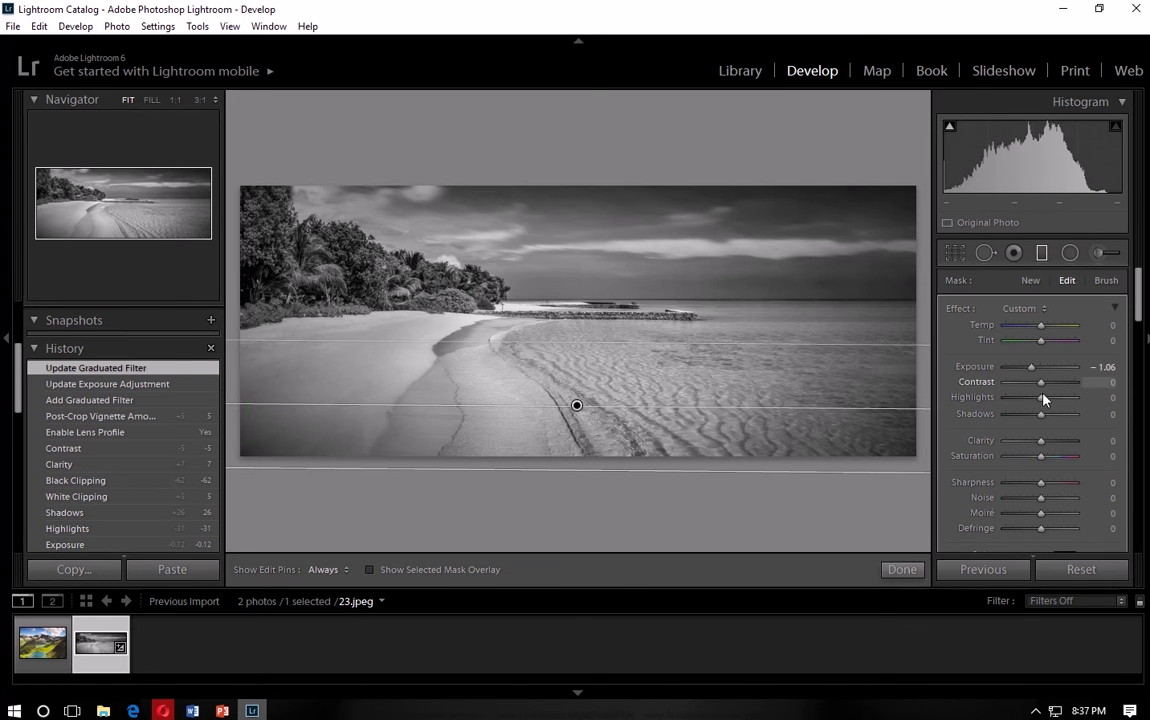
left_click_drag(1030, 373, 1034, 373)
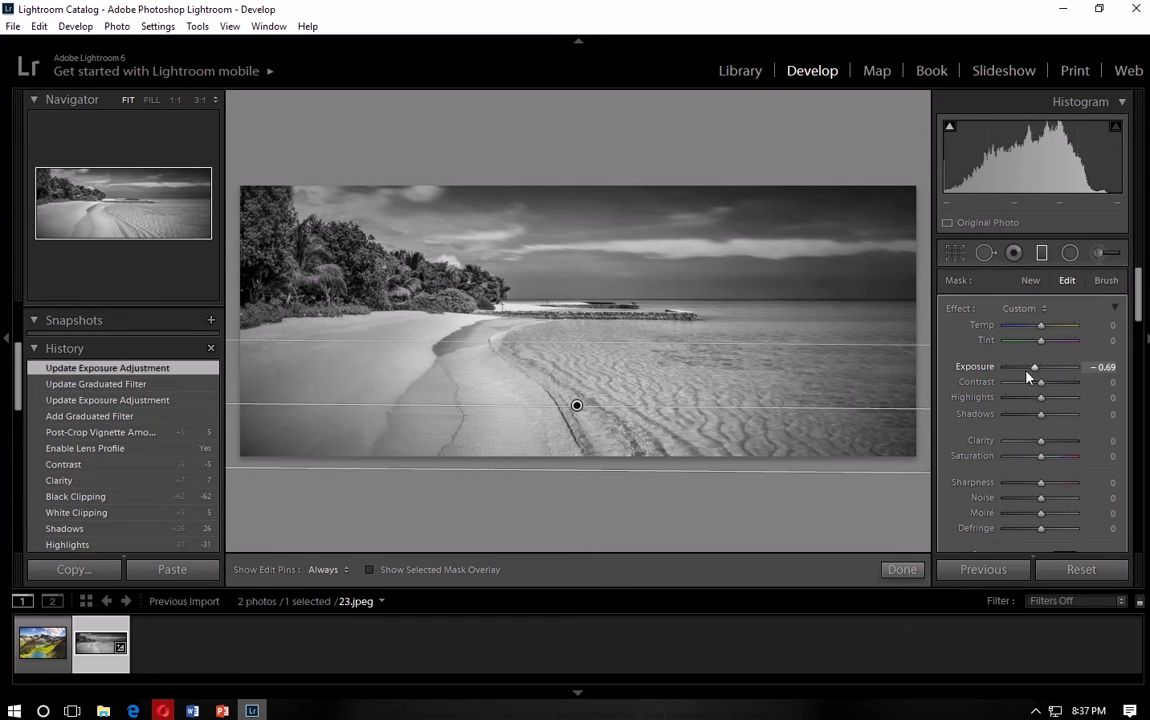
left_click(1041, 255)
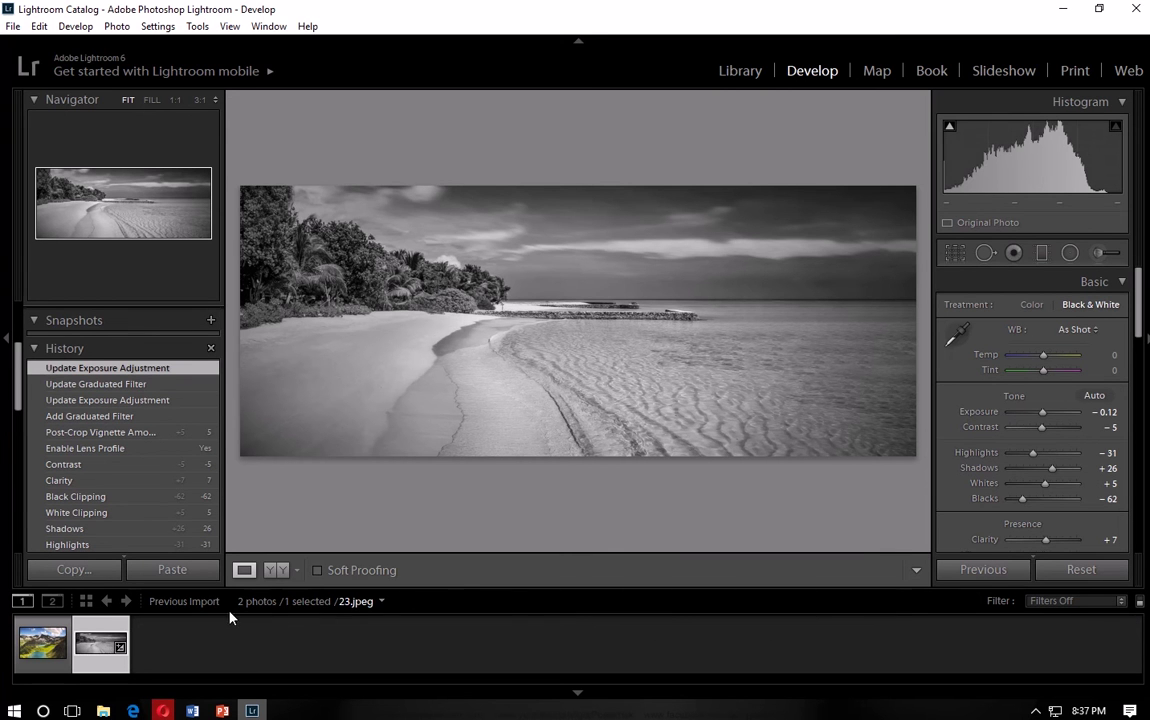
Open the colour mountain lake photo 56.jpg from the Library grid in Loupe view.
left_click(741, 72)
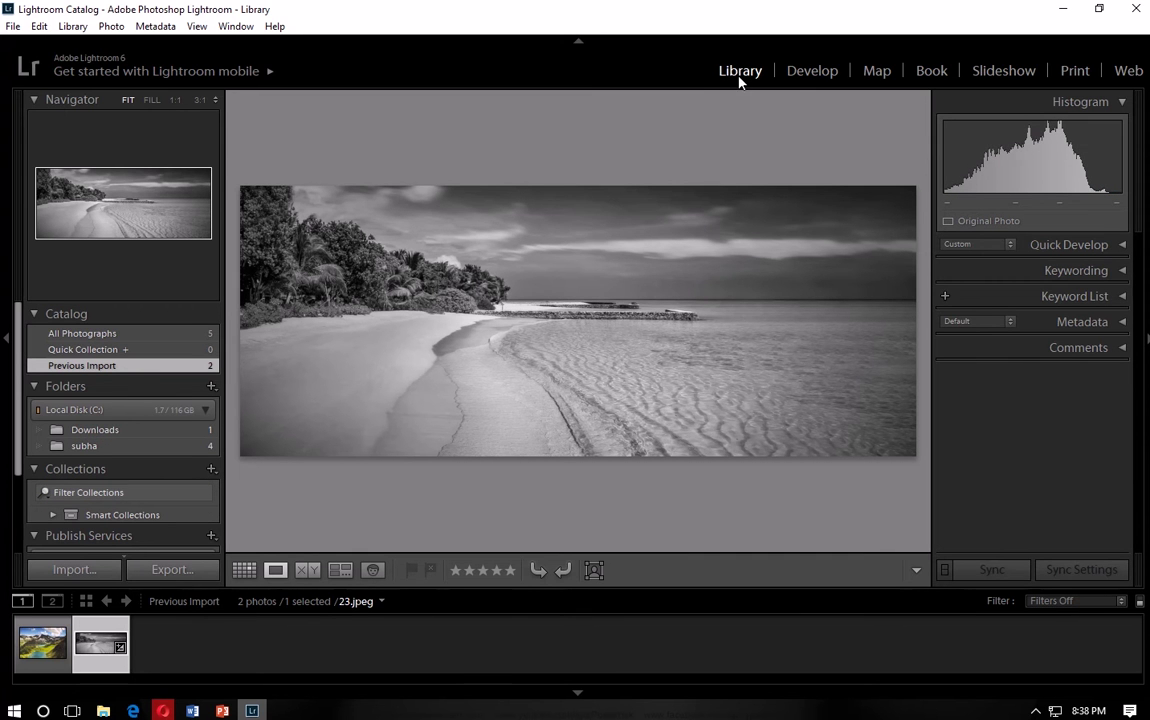
left_click(244, 570)
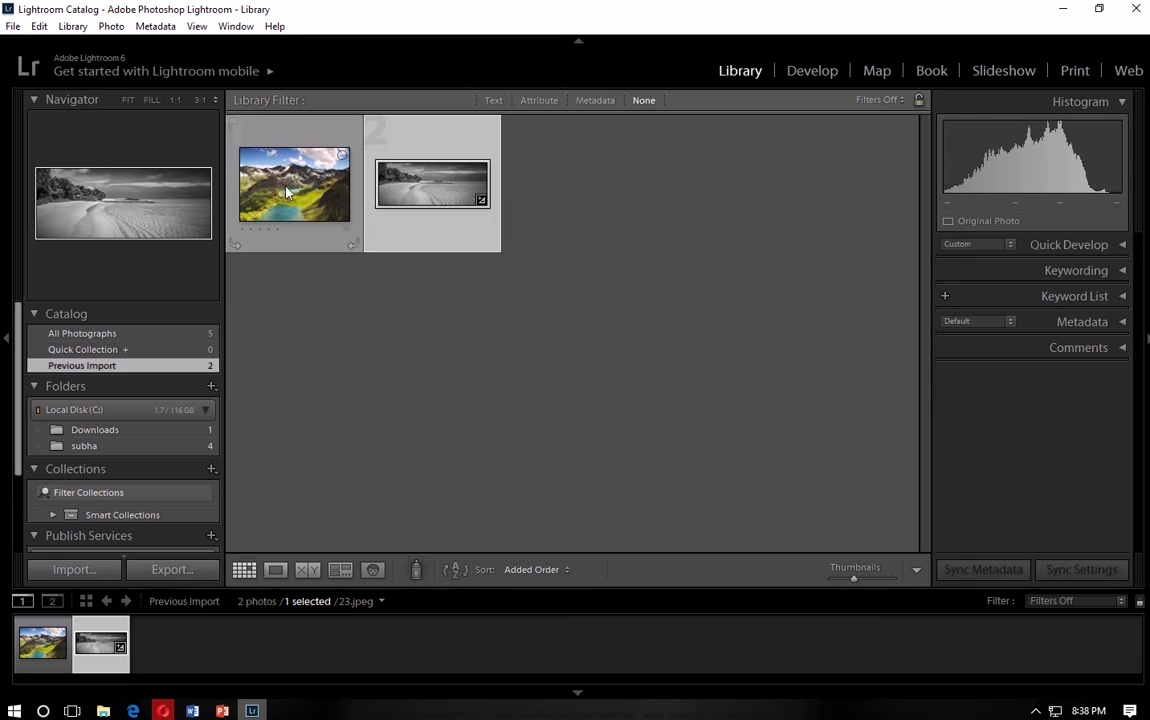
double_click(248, 149)
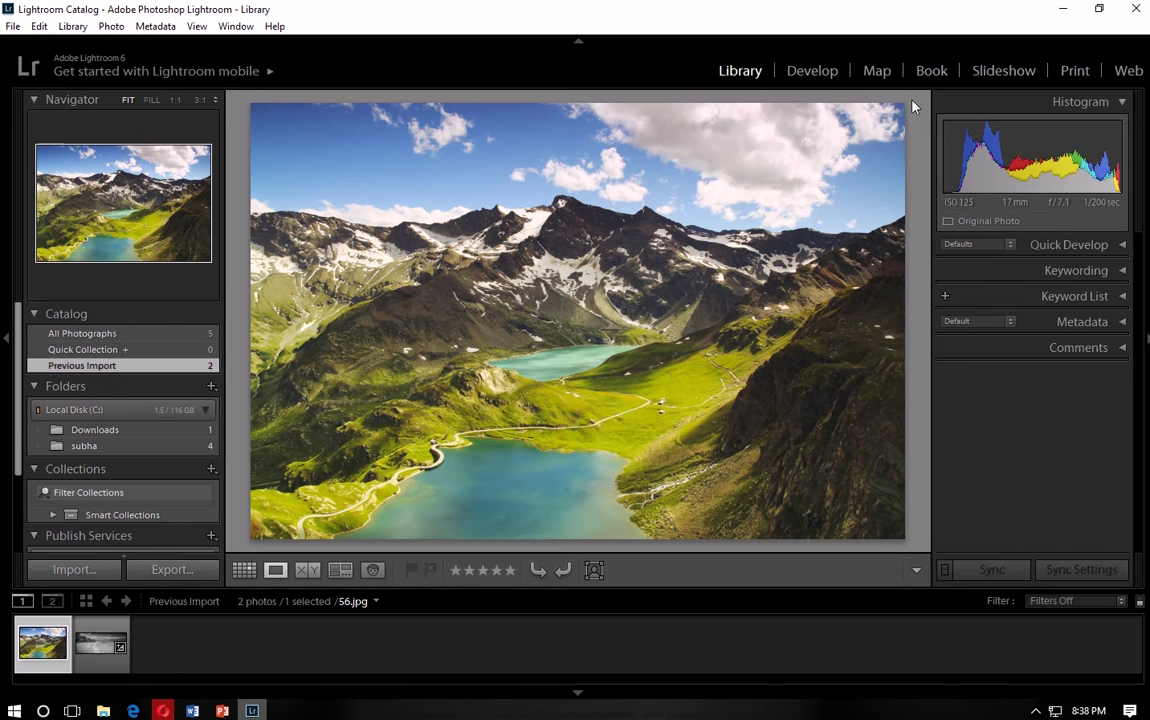
Take 56.jpg into Develop and switch it to B&W in the HSL / Color / B&W panel.
left_click(815, 71)
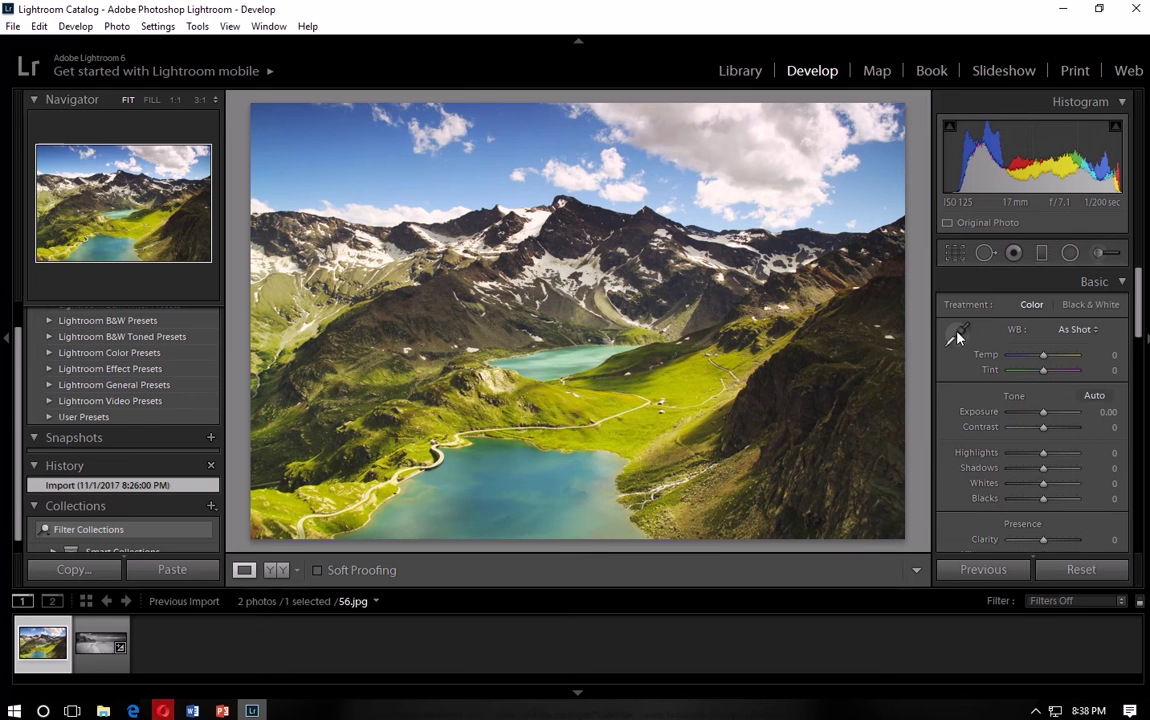
scroll(955, 350, "down", 4)
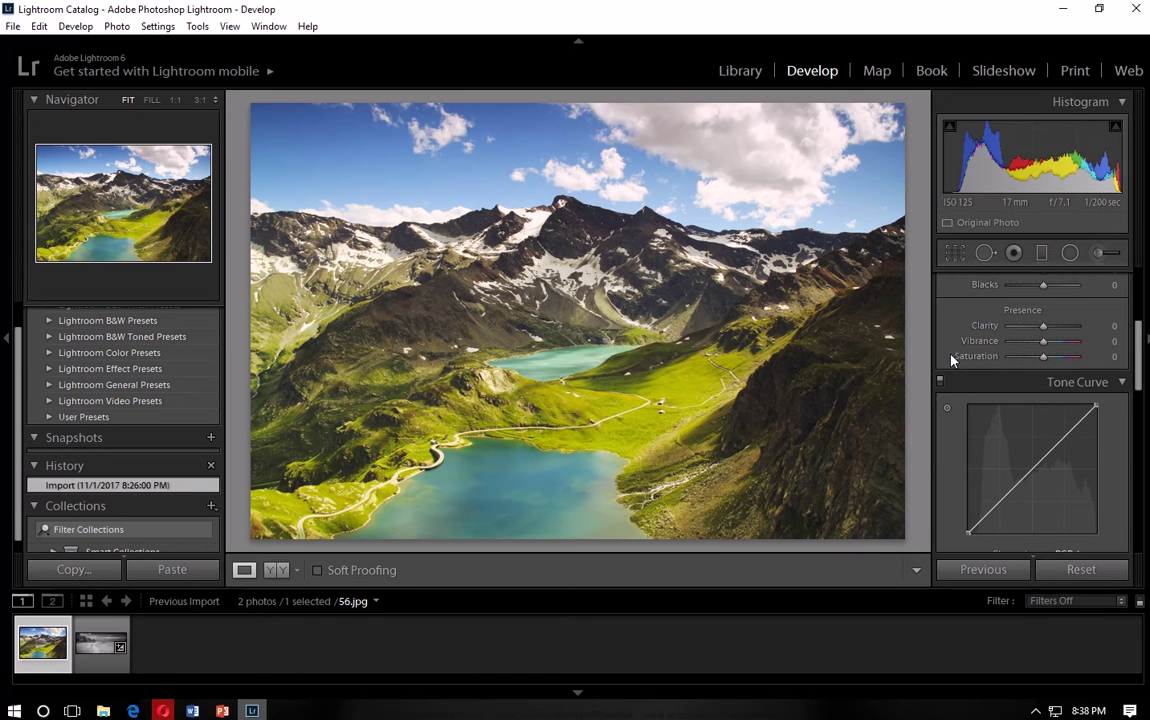
scroll(993, 316, "up", 3)
scroll(968, 316, "down", 6)
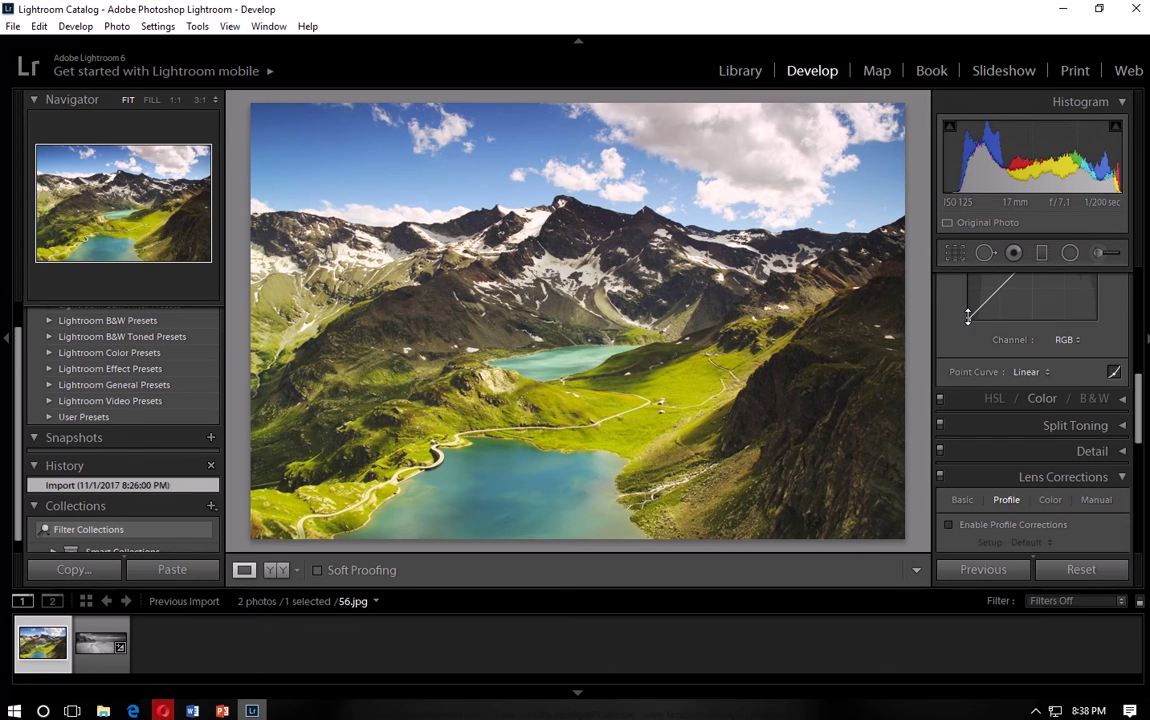
left_click(1094, 399)
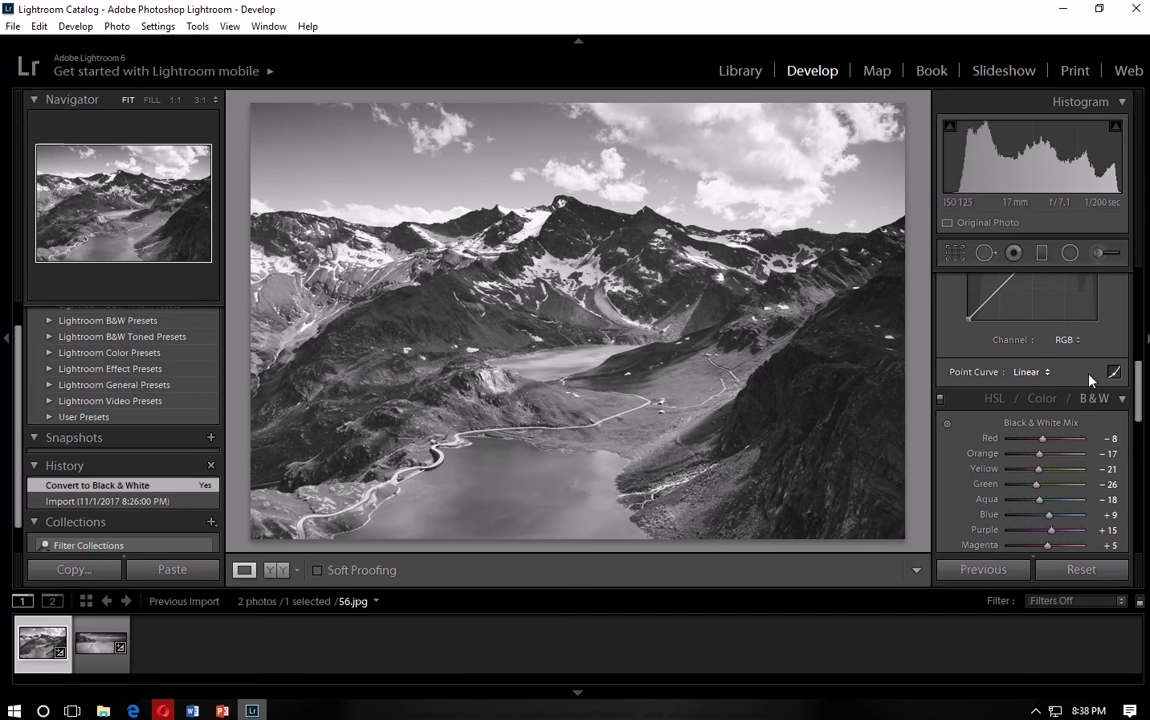
scroll(1120, 393, "down", 2)
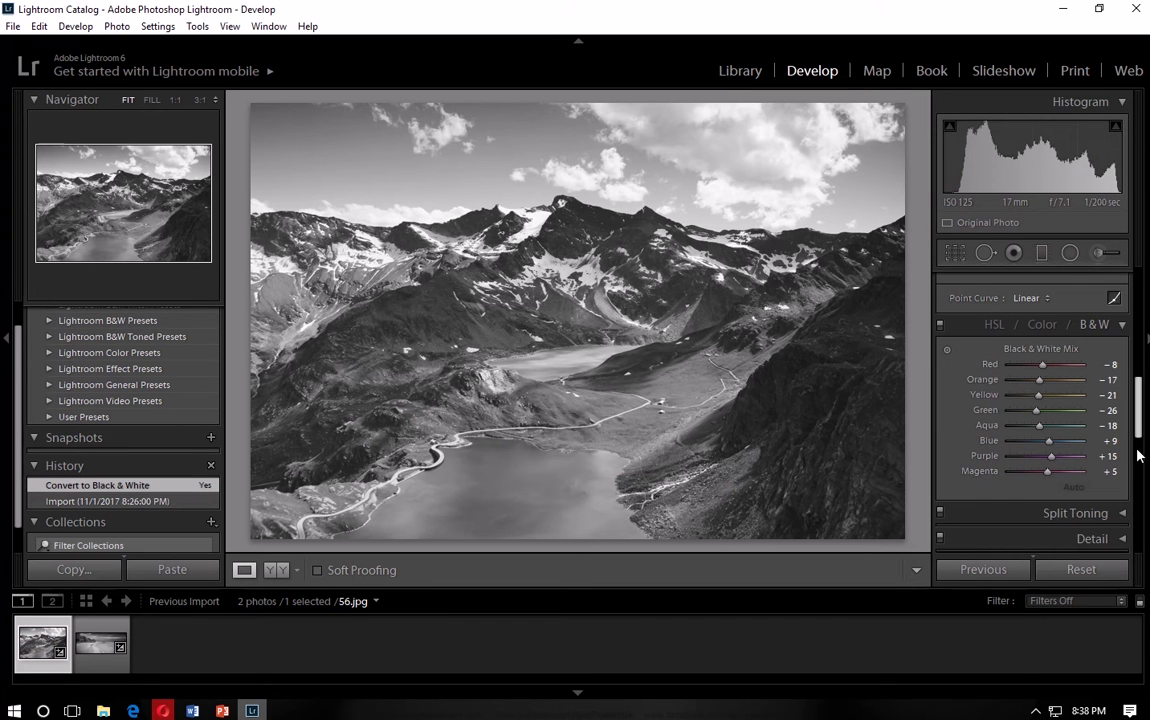
Set the Red, Orange and Yellow B&W mix values to 0.
left_click(1110, 365)
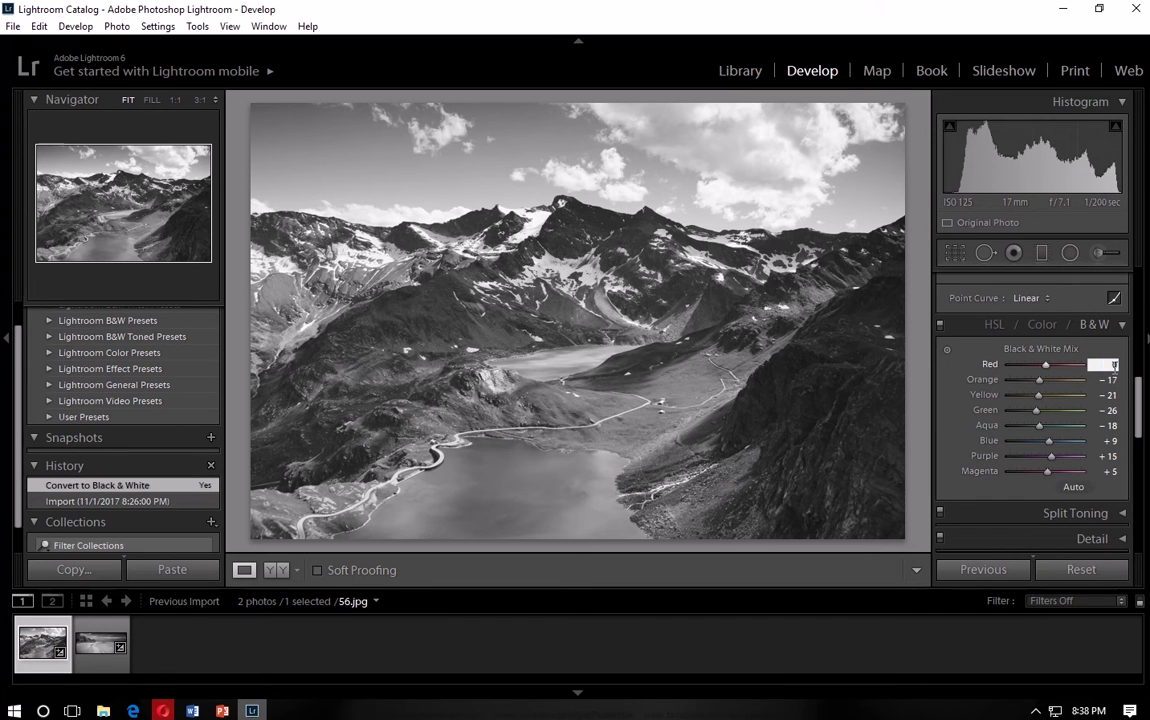
type("0")
left_click(1110, 380)
type("0")
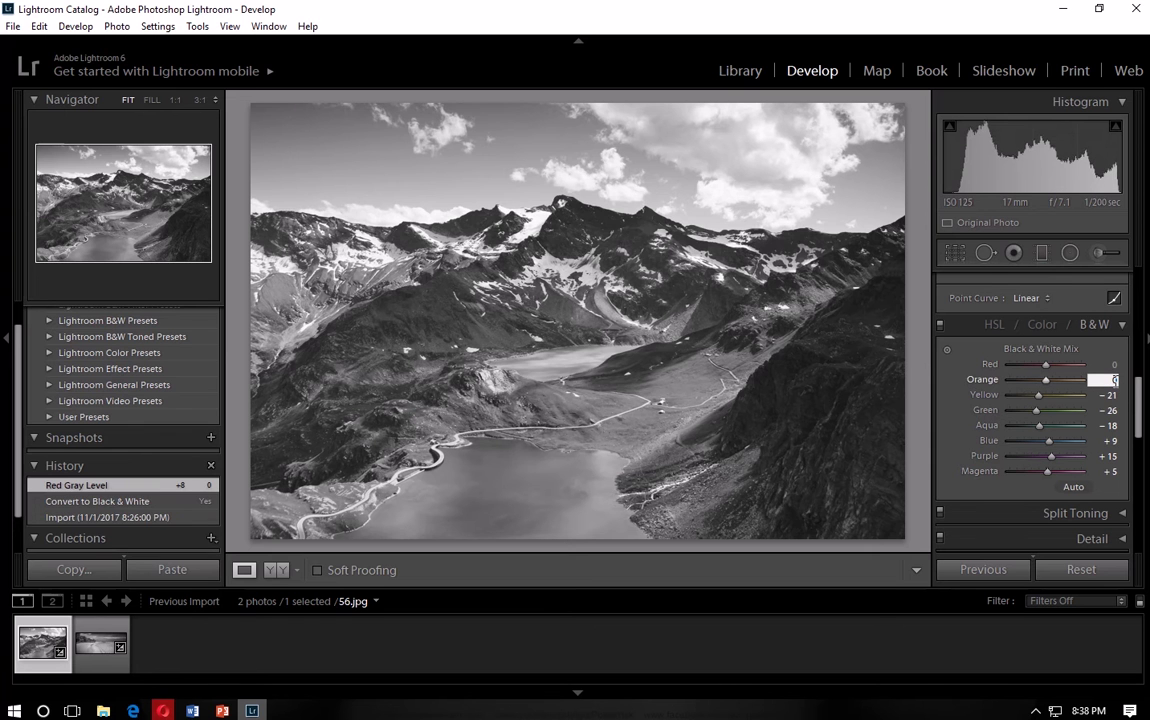
left_click(1110, 395)
type("0")
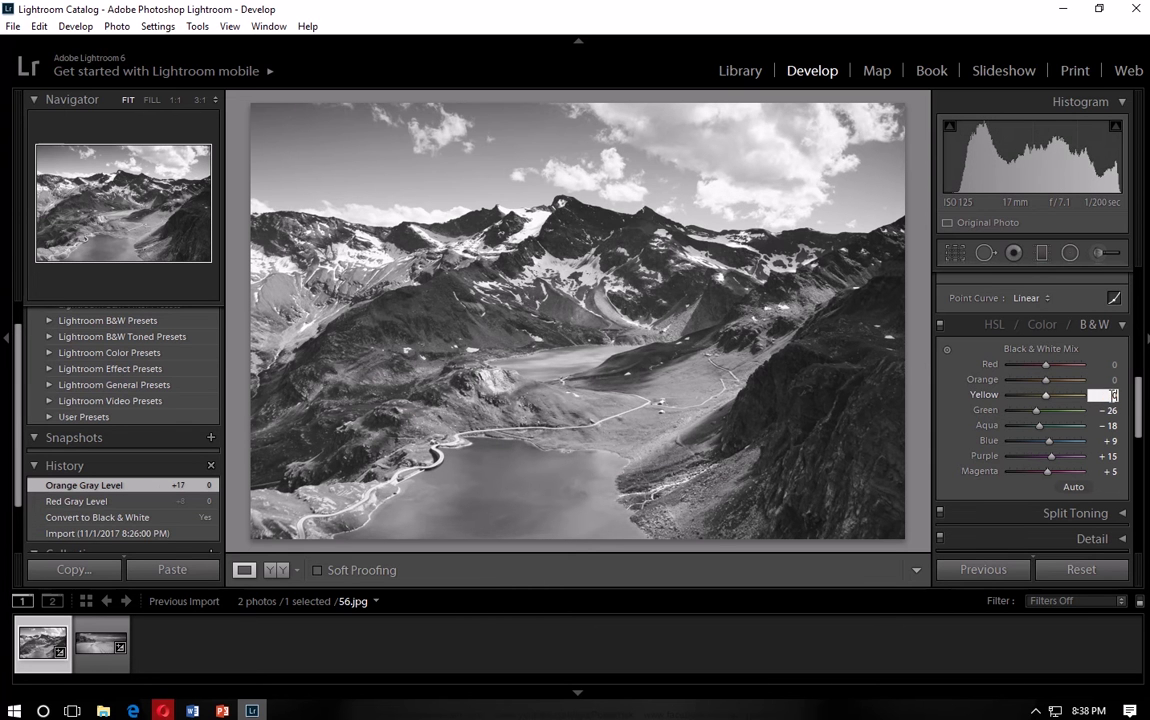
Zero Green, Aqua, Blue and Purple, then view the original colour Import state.
key("Tab")
type("0")
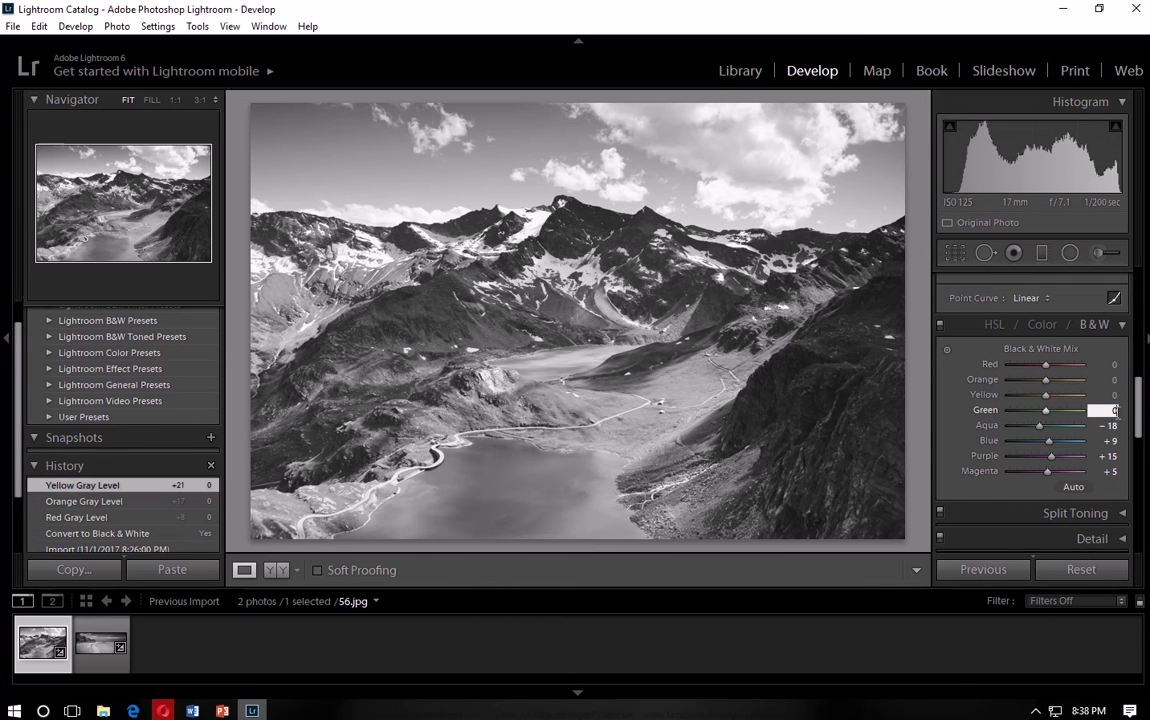
key("Tab")
type("0")
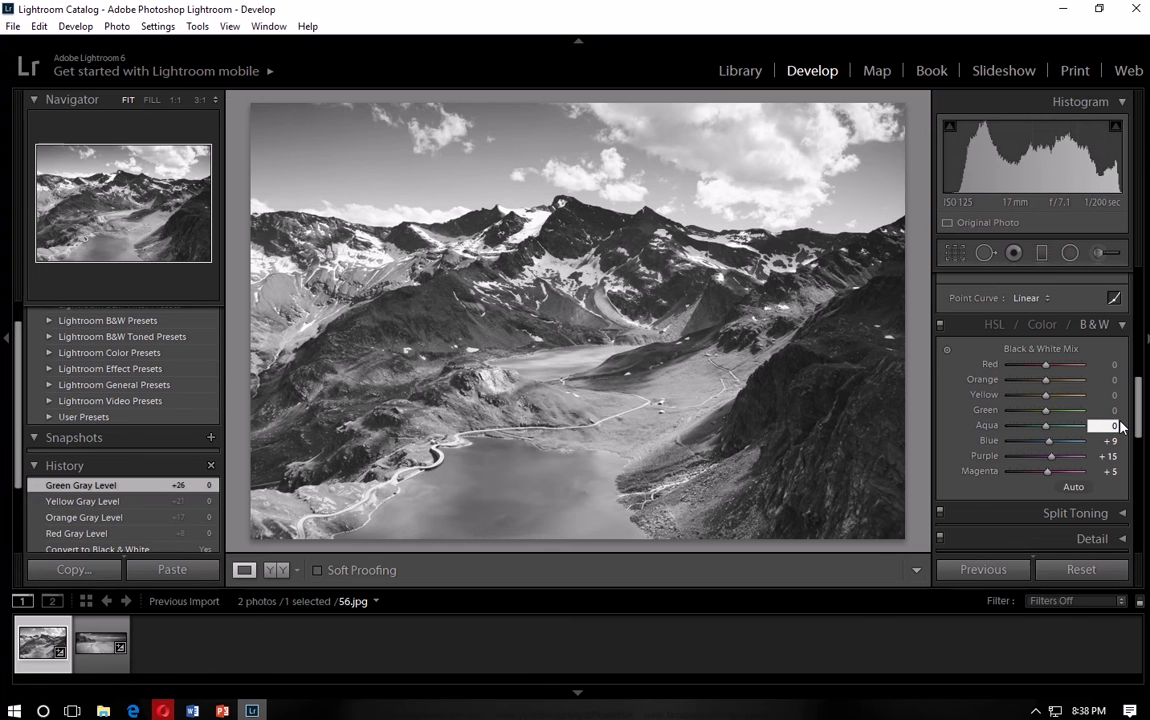
key("Tab")
type("0")
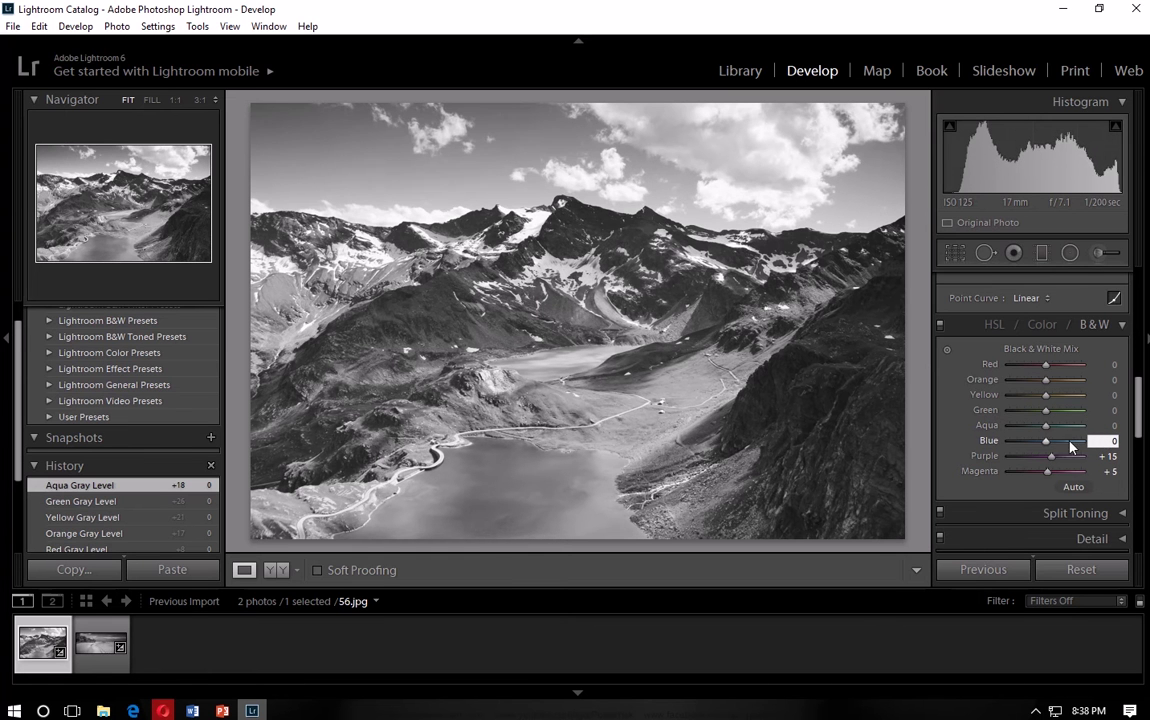
key("Tab")
type("0")
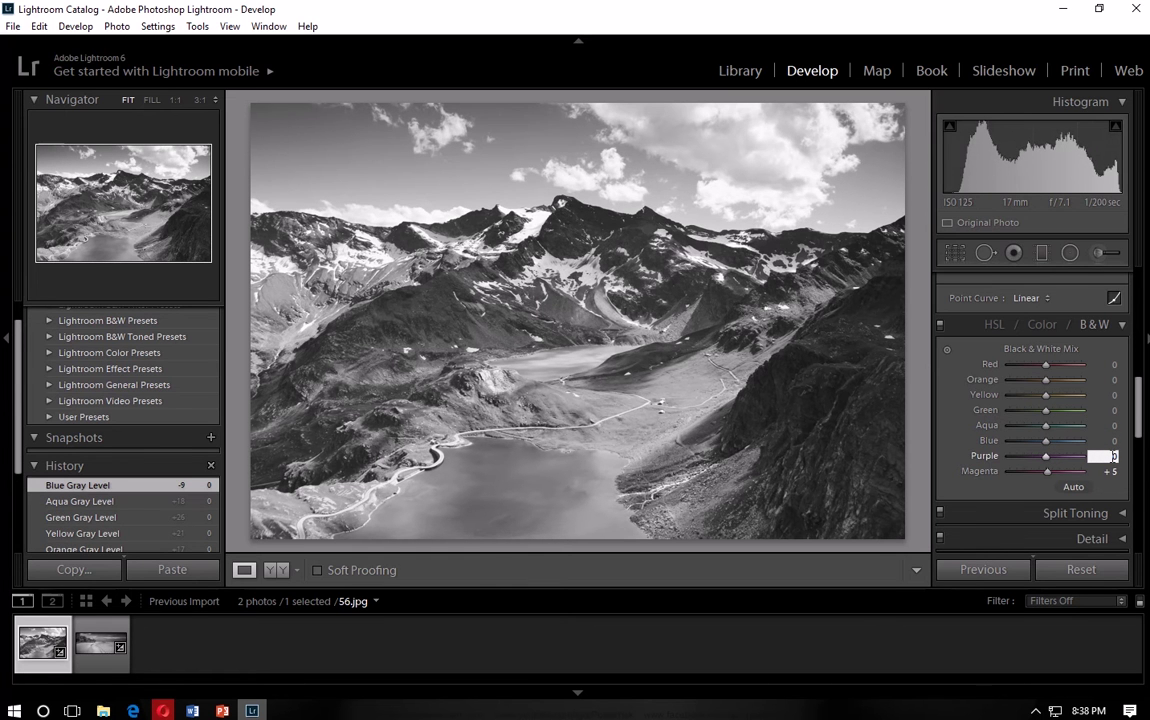
key("Tab")
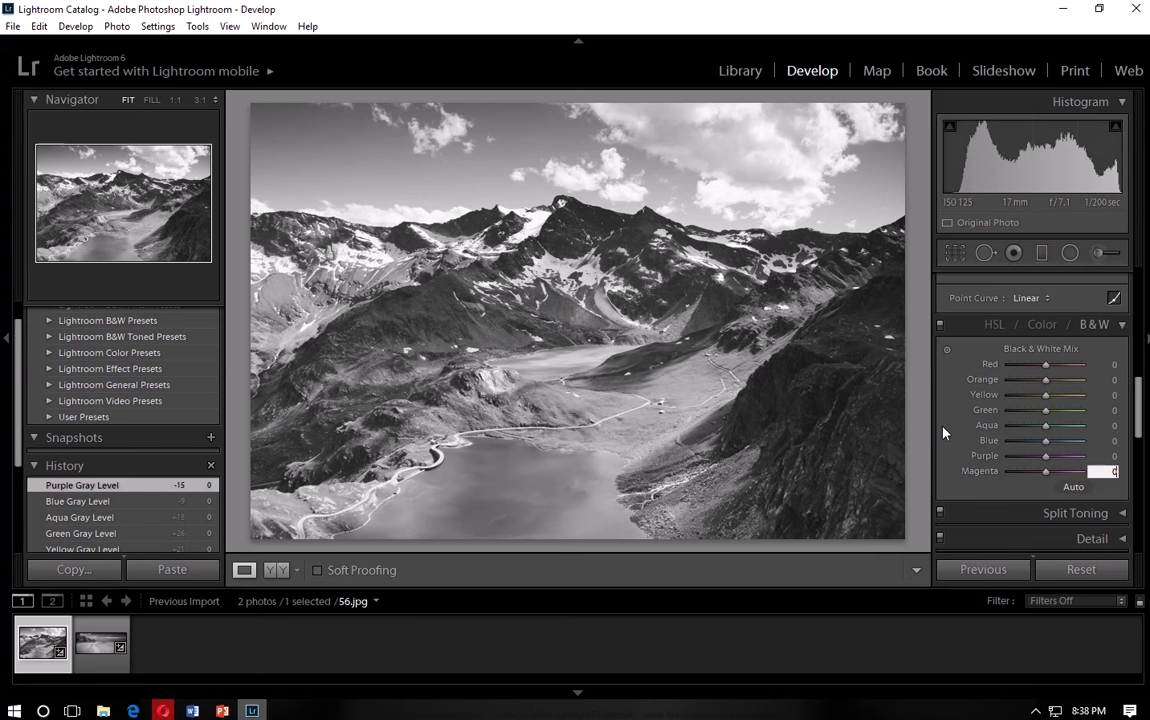
scroll(120, 430, "down", 3)
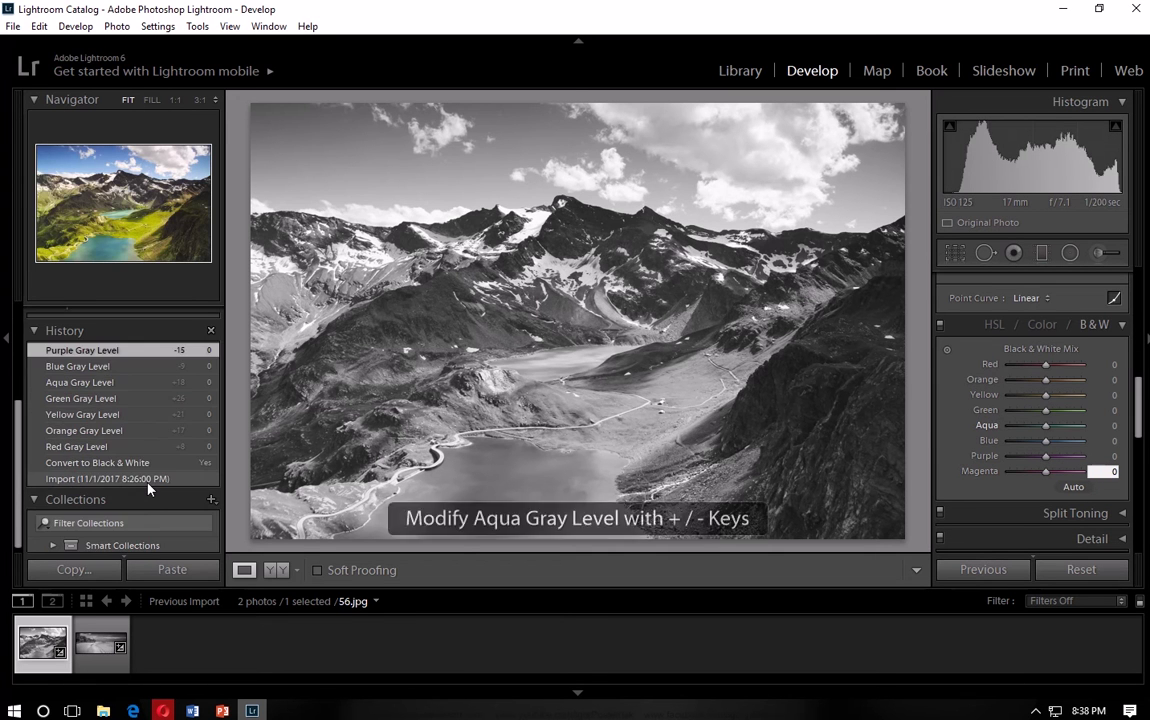
left_click(145, 479)
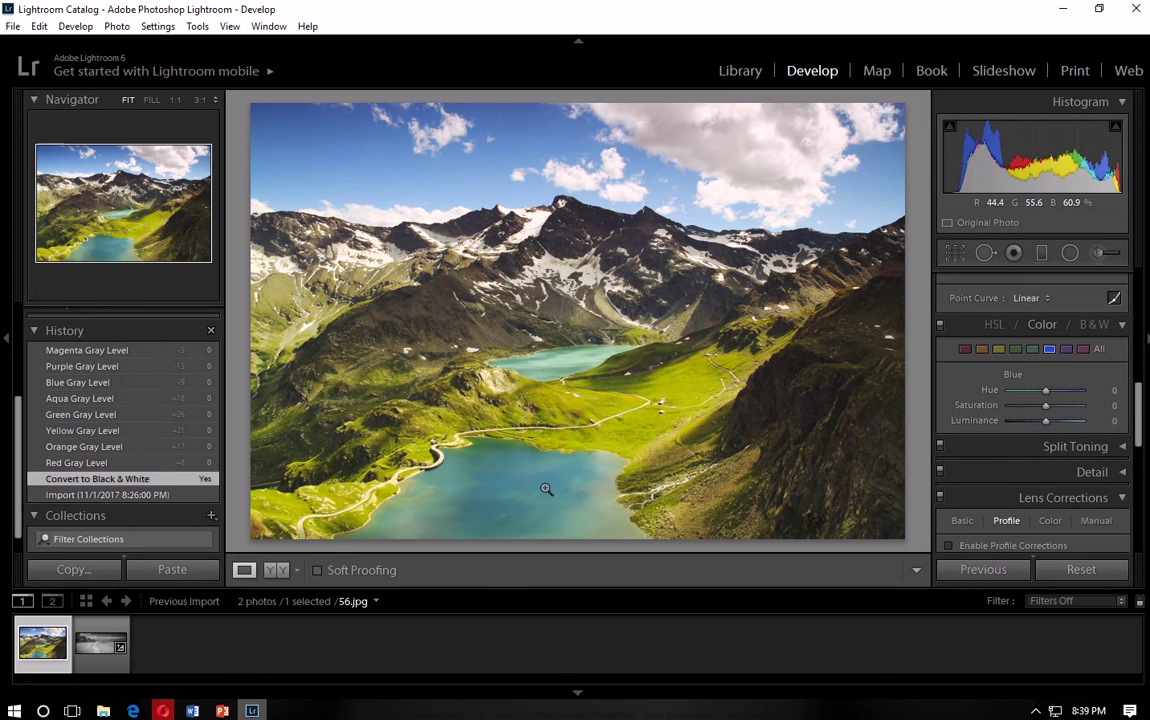
Return to the black-and-white state, darken Blue to -31, and compare with the colour original.
left_click(100, 350)
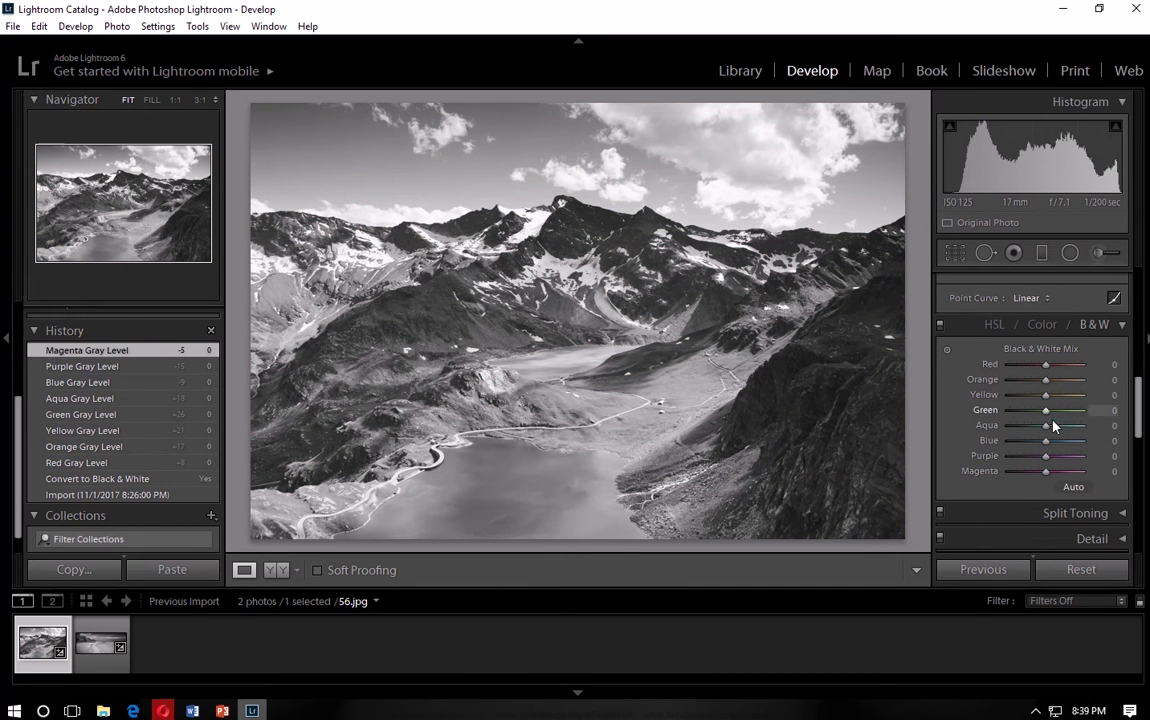
left_click_drag(1050, 441, 1035, 420)
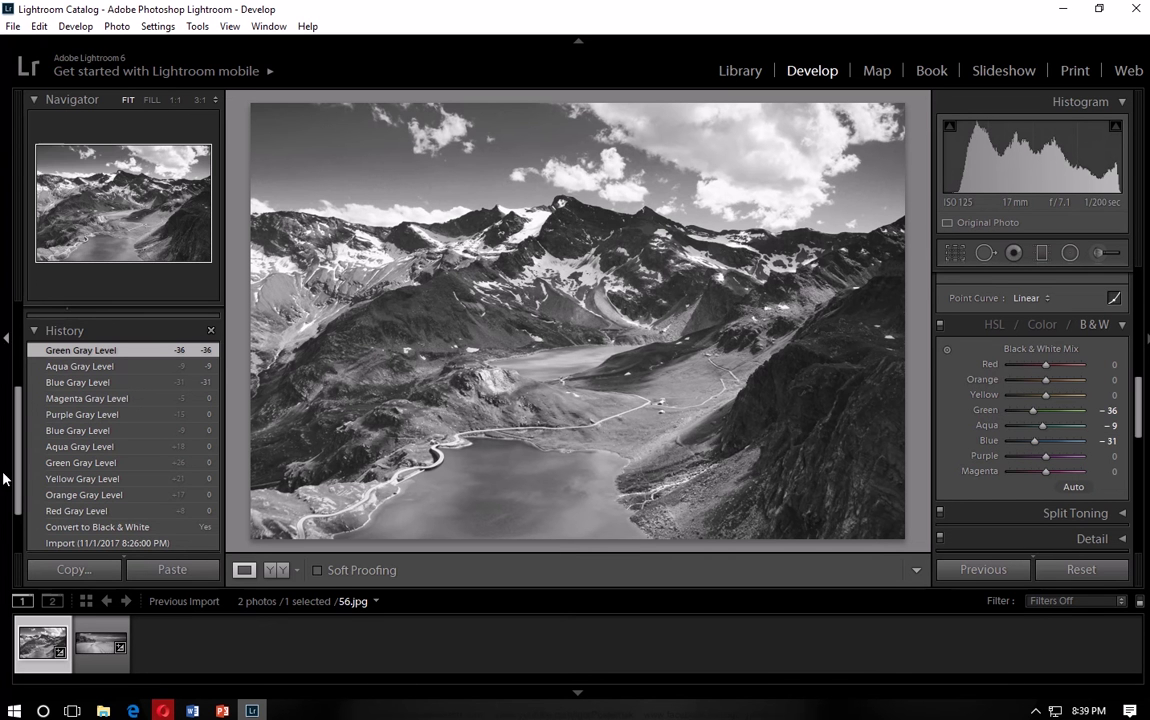
scroll(126, 442, "down", 2)
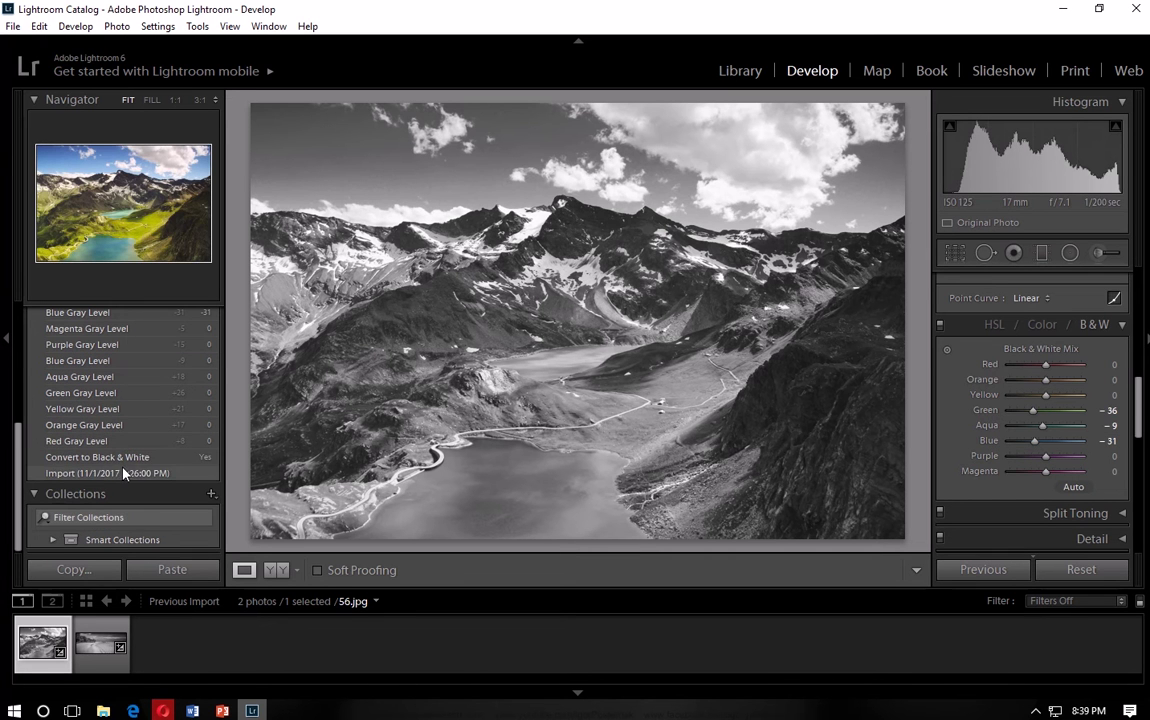
left_click(123, 474)
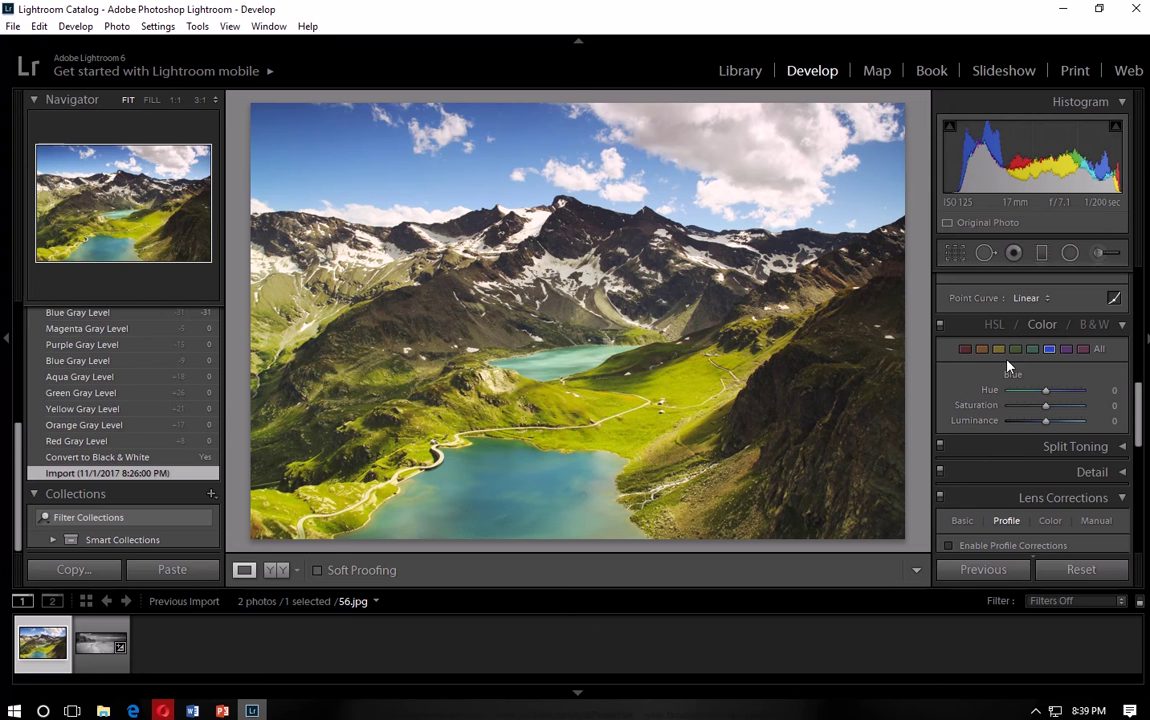
scroll(90, 360, "up", 3)
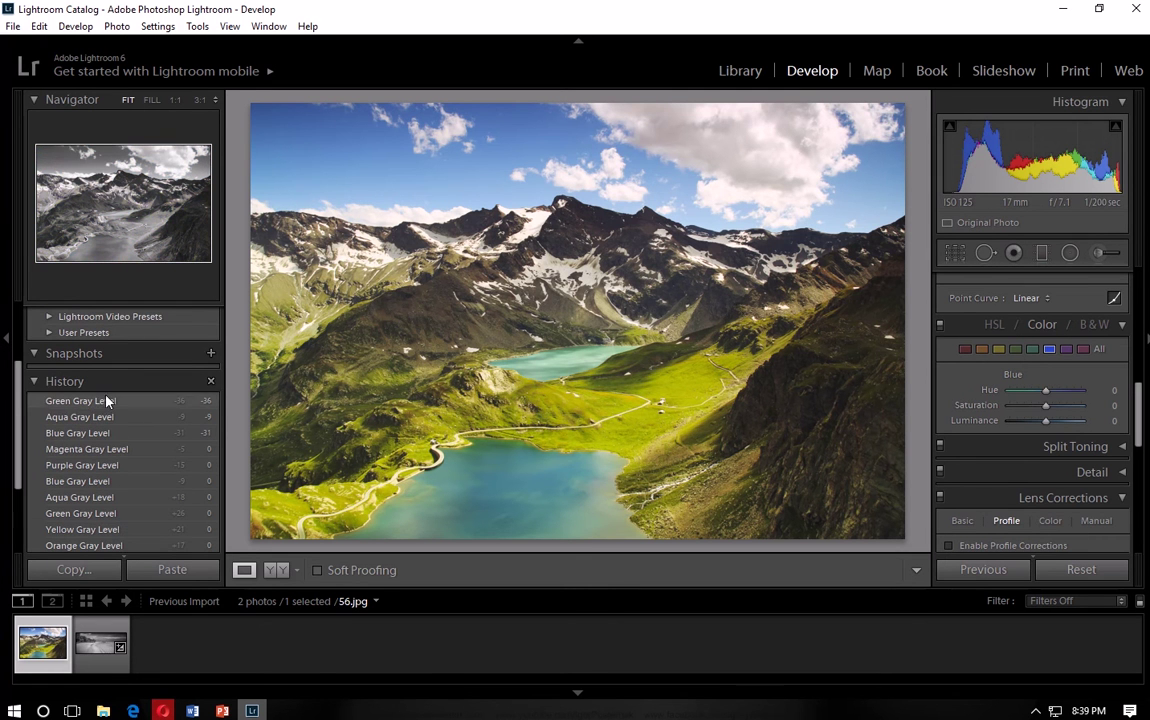
From the Green Gray Level state, raise Red to +71, Orange to +22, and set Magenta to -4.
left_click(107, 402)
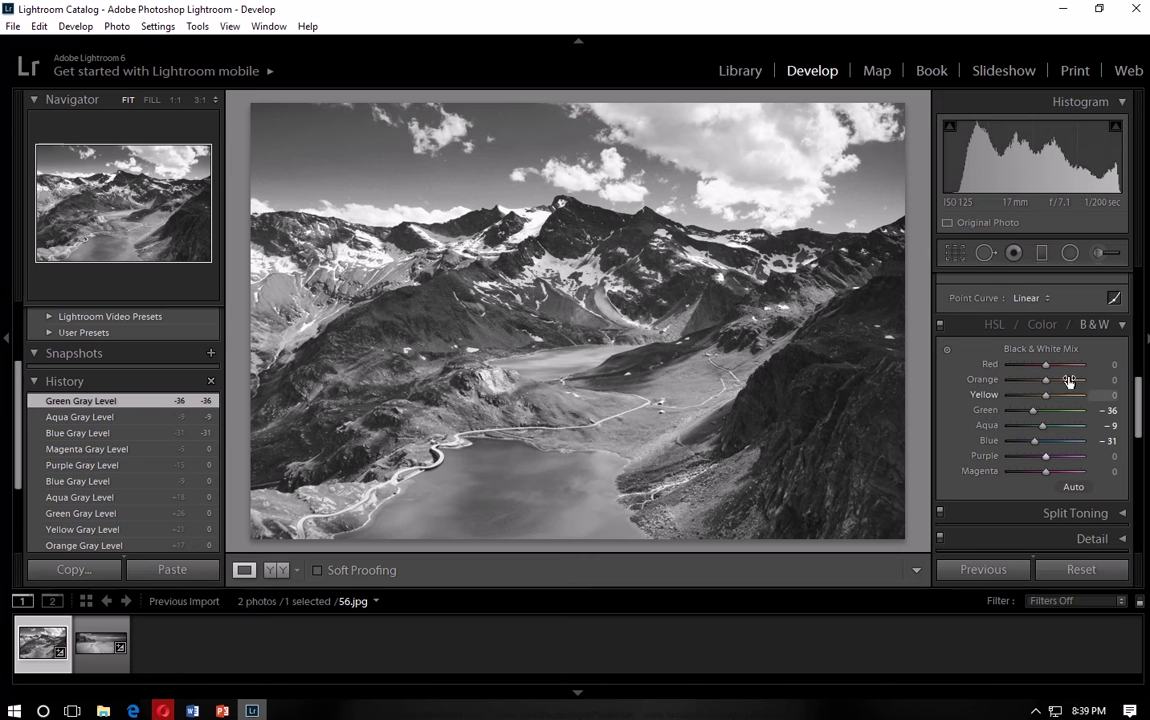
left_click_drag(1046, 372, 1072, 402)
mouse_move(1053, 390)
left_mouse_down()
mouse_move(1071, 390)
mouse_move(1017, 397)
mouse_move(1104, 400)
mouse_move(1020, 400)
mouse_move(1057, 402)
left_mouse_up()
mouse_move(1046, 471)
left_mouse_down()
mouse_move(1080, 482)
mouse_move(1016, 480)
mouse_move(1049, 482)
mouse_move(1042, 458)
mouse_move(1014, 461)
mouse_move(1027, 473)
left_mouse_up()
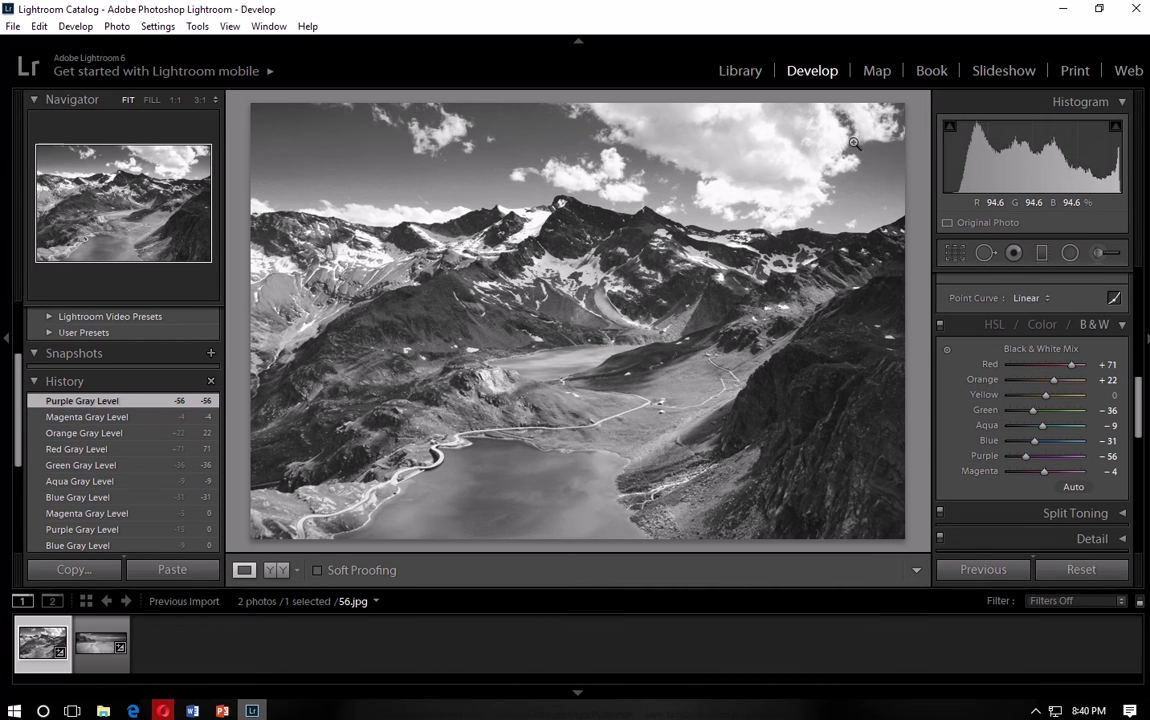
Paint an Exposure +1.00 adjustment brush mask across the sky with the red overlay showing.
left_click(1099, 254)
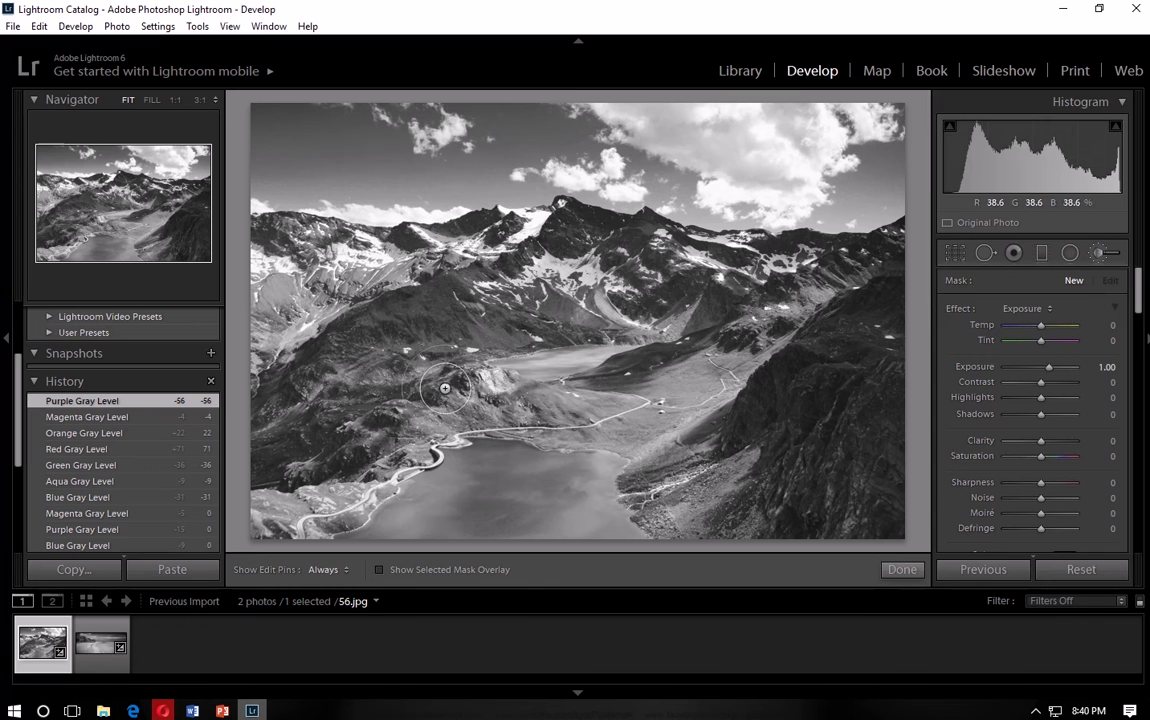
left_click(379, 570)
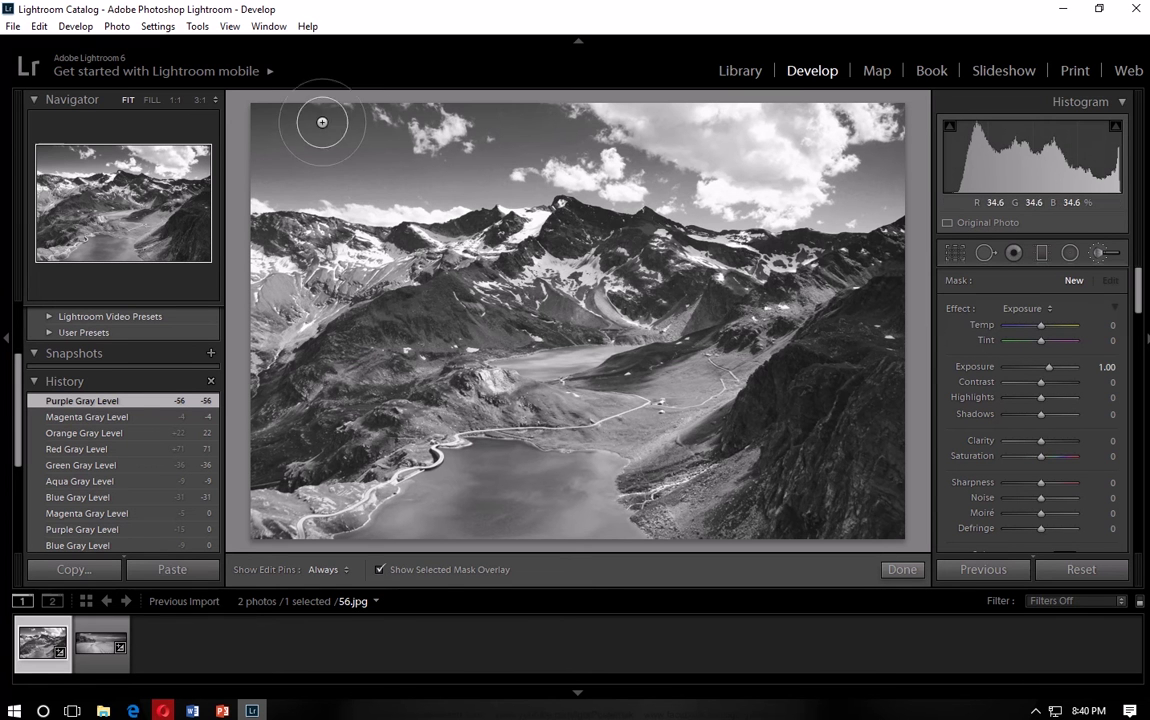
key("h")
mouse_move(322, 122)
left_mouse_down()
mouse_move(279, 145)
mouse_move(268, 126)
mouse_move(412, 144)
mouse_move(359, 92)
mouse_move(409, 83)
mouse_move(488, 145)
mouse_move(473, 158)
mouse_move(540, 85)
mouse_move(622, 108)
mouse_move(591, 158)
mouse_move(637, 131)
mouse_move(719, 127)
mouse_move(765, 169)
mouse_move(709, 131)
mouse_move(786, 110)
mouse_move(848, 168)
mouse_move(845, 190)
mouse_move(878, 114)
mouse_move(894, 156)
mouse_move(878, 181)
mouse_move(843, 194)
mouse_move(689, 190)
mouse_move(573, 165)
mouse_move(389, 188)
mouse_move(256, 184)
mouse_move(228, 152)
left_mouse_up()
key("h")
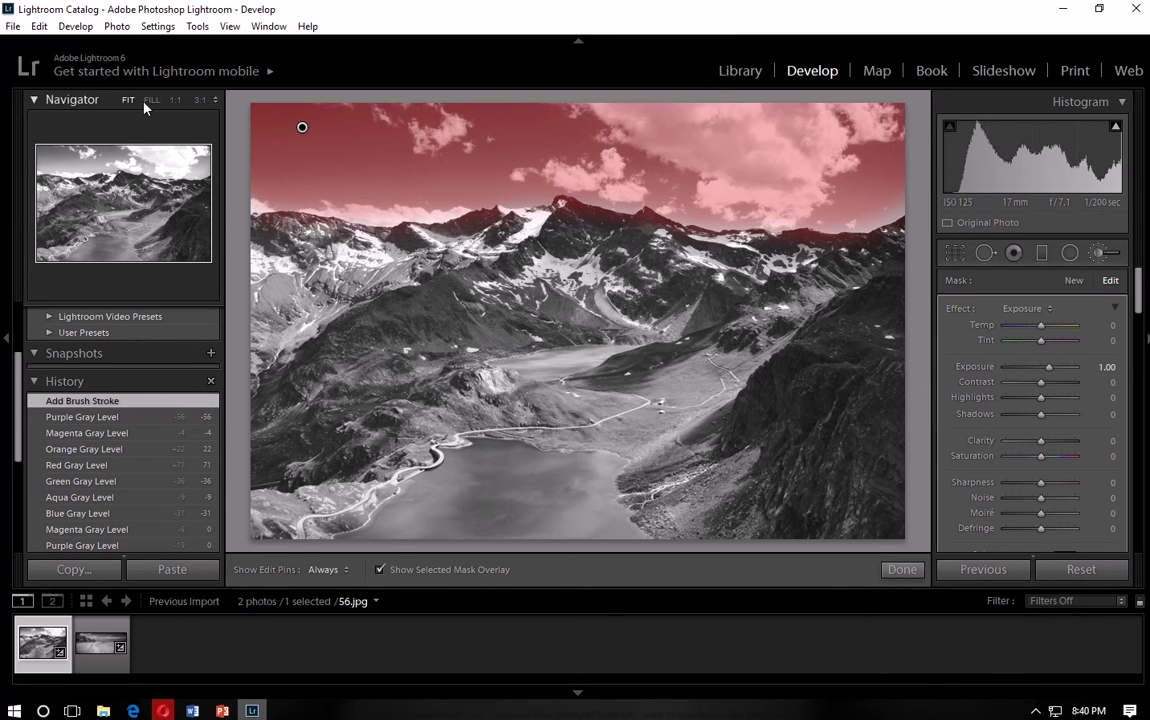
left_click(151, 100)
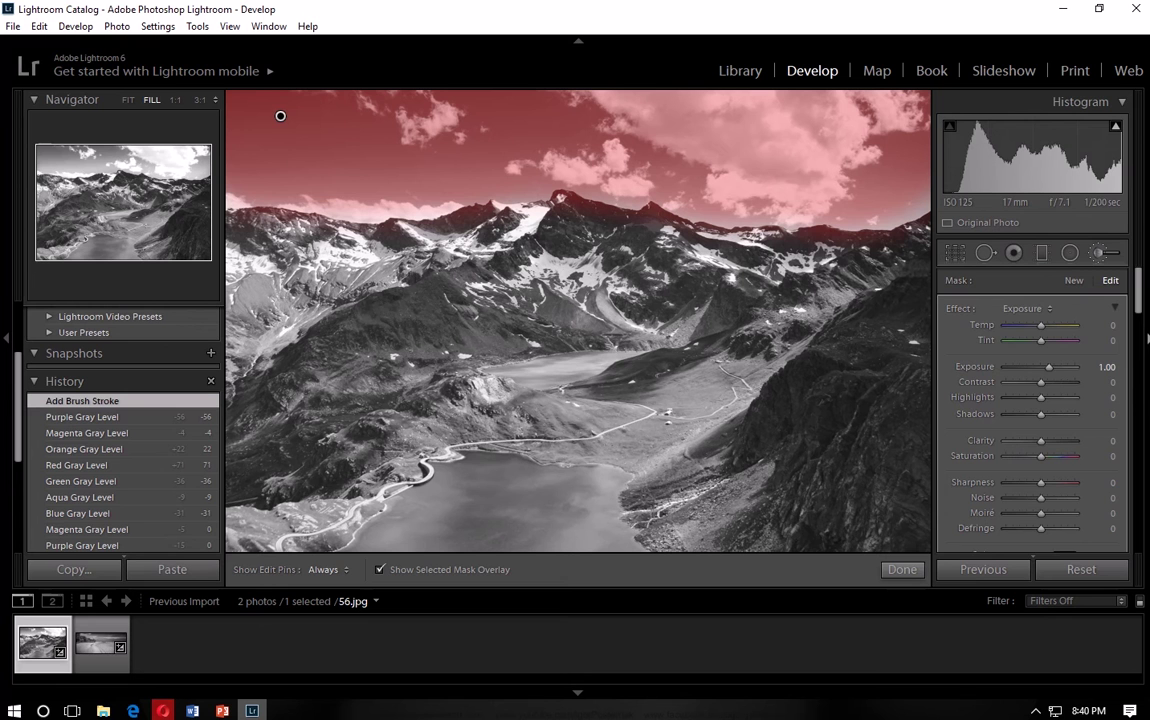
Erase the sky mask's spill along the mountain ridge and around the peak.
scroll(1133, 404, "down", 3)
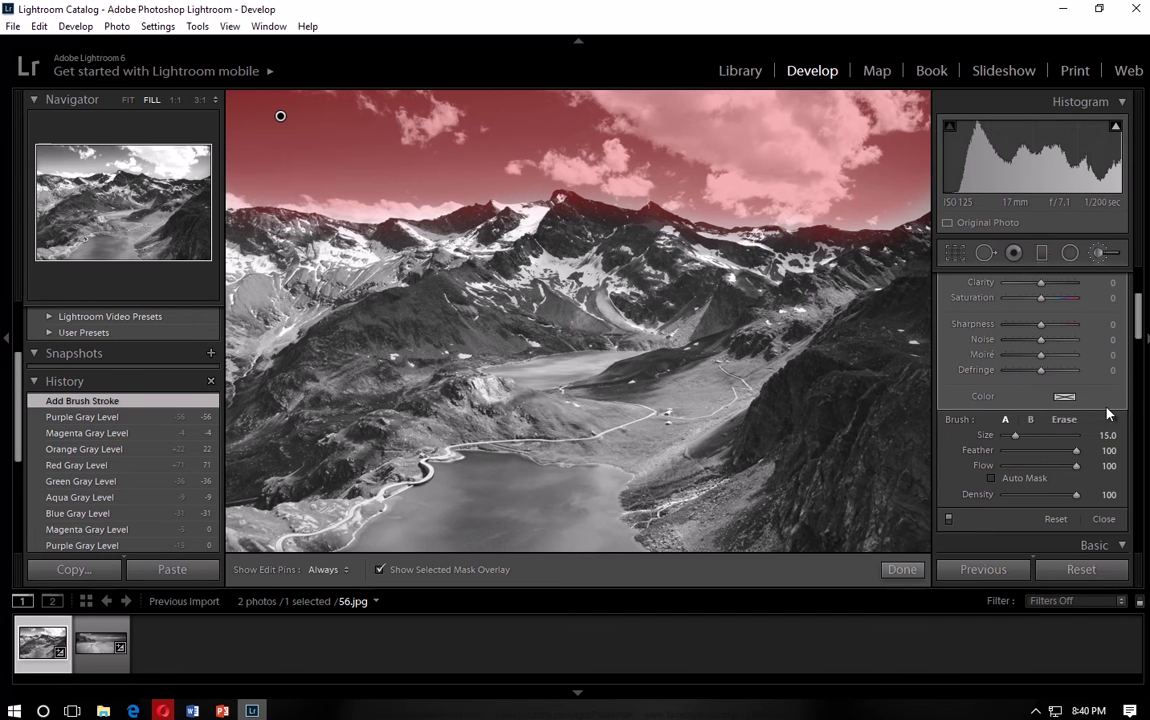
left_click(1067, 420)
key("h")
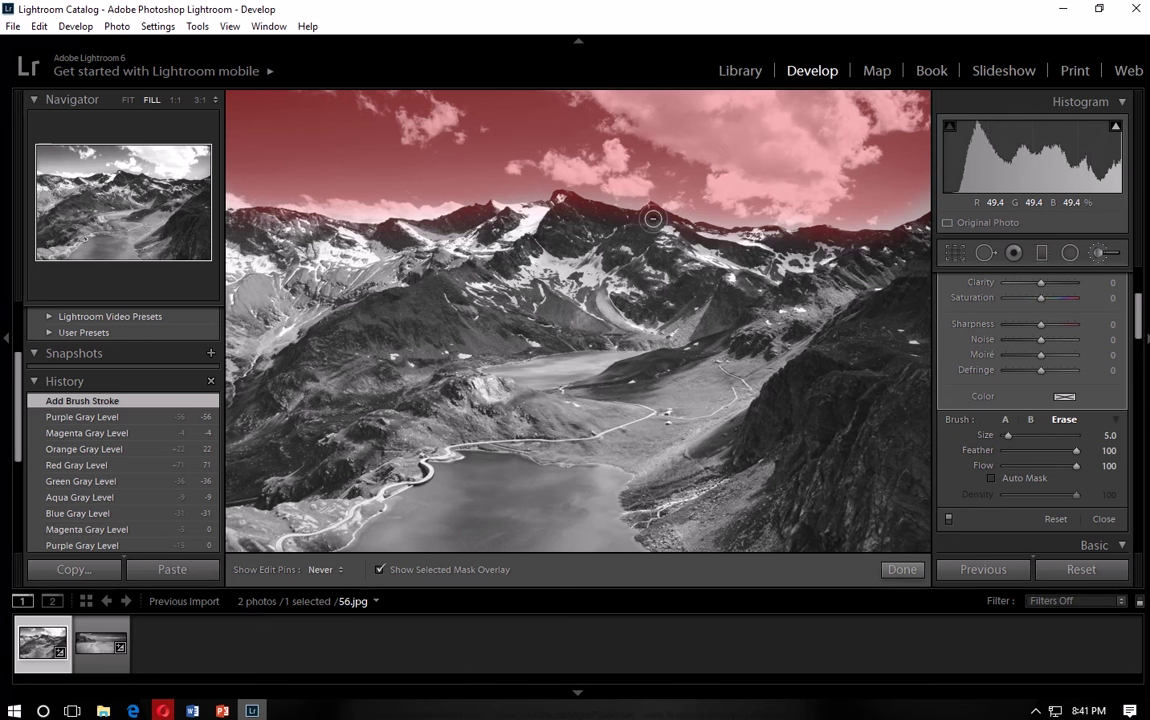
mouse_move(652, 218)
left_mouse_down()
mouse_move(590, 205)
mouse_move(605, 195)
mouse_move(640, 210)
left_mouse_up()
mouse_move(718, 237)
left_mouse_down()
mouse_move(687, 233)
mouse_move(848, 234)
mouse_move(813, 244)
mouse_move(927, 222)
mouse_move(748, 258)
mouse_move(672, 234)
left_mouse_up()
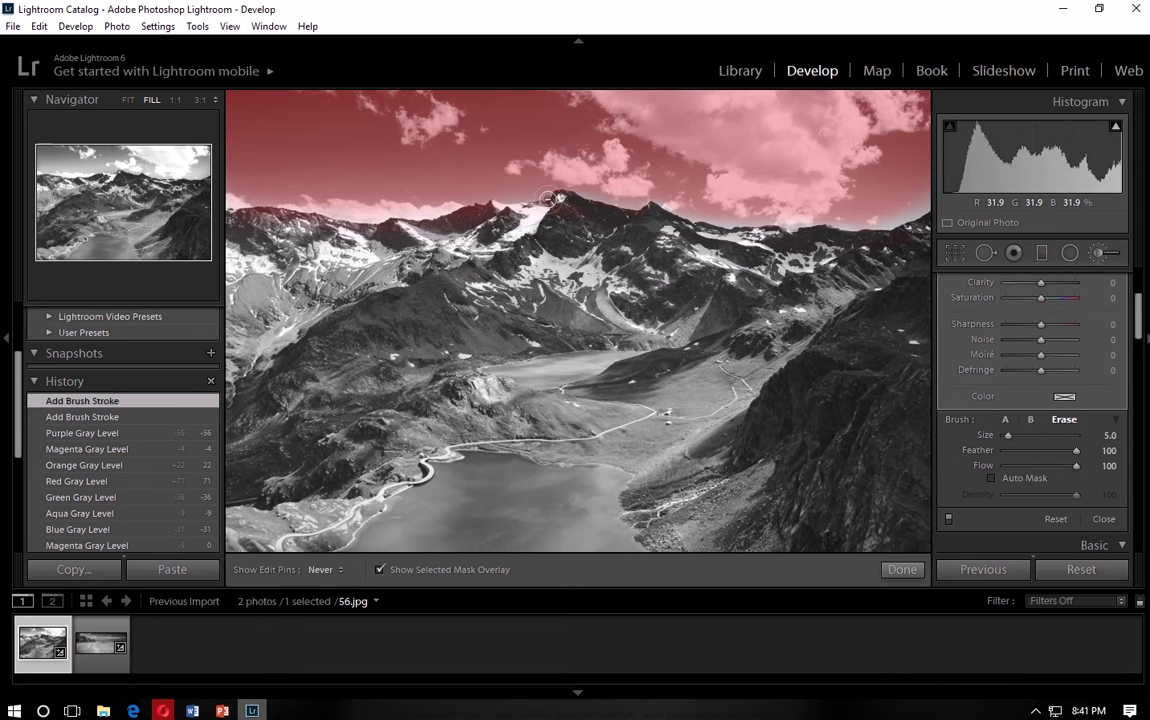
mouse_move(548, 198)
left_mouse_down()
mouse_move(465, 191)
mouse_move(384, 227)
mouse_move(358, 204)
mouse_move(212, 197)
left_mouse_up()
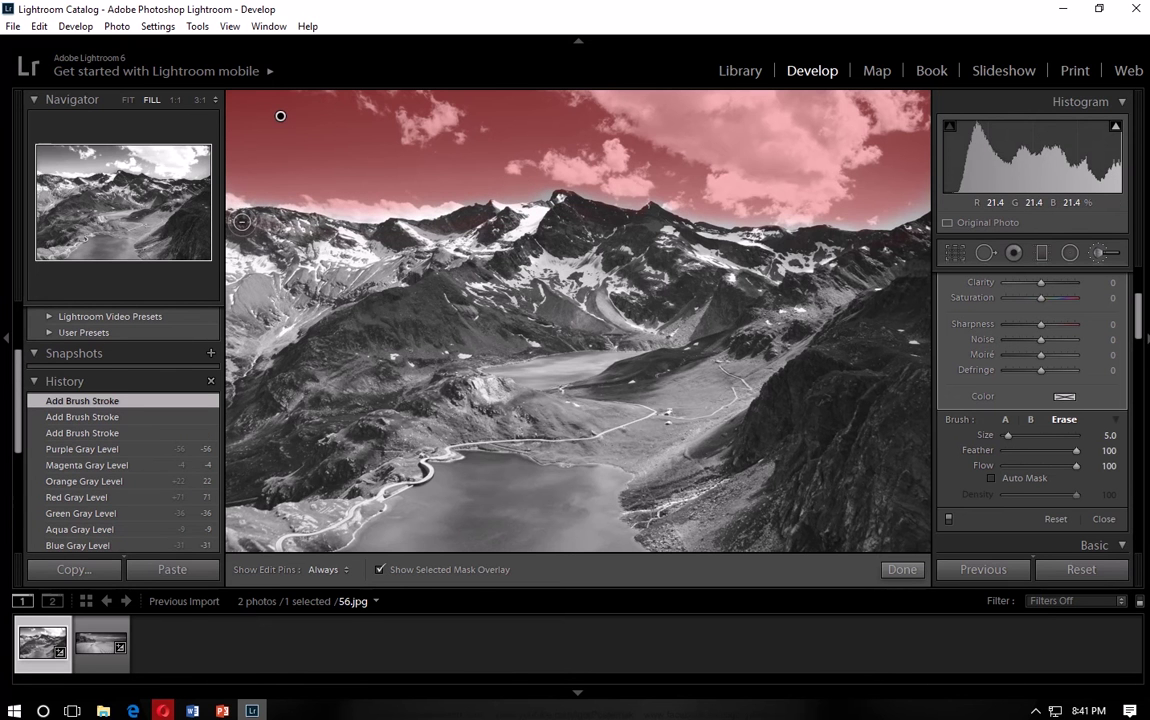
key("h")
left_click(256, 202)
key("h")
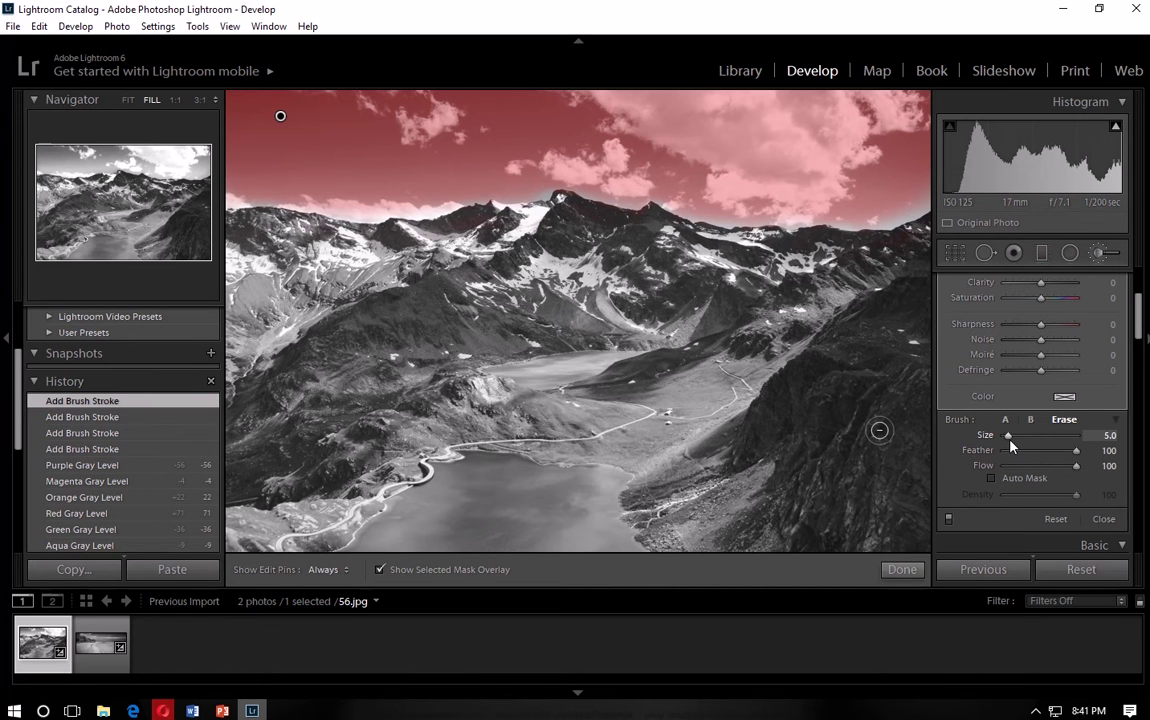
Erase the remaining mask spots on the mountains and hide the red mask overlay.
key("ctrl+minus")
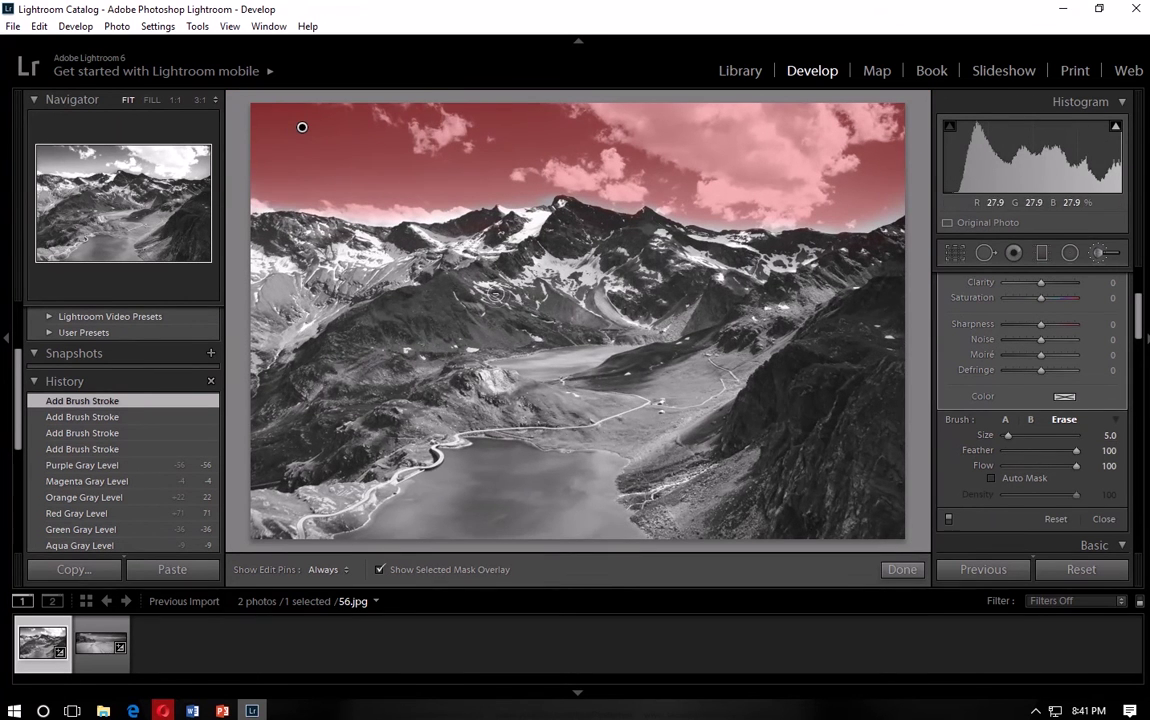
key("h")
left_click(322, 214)
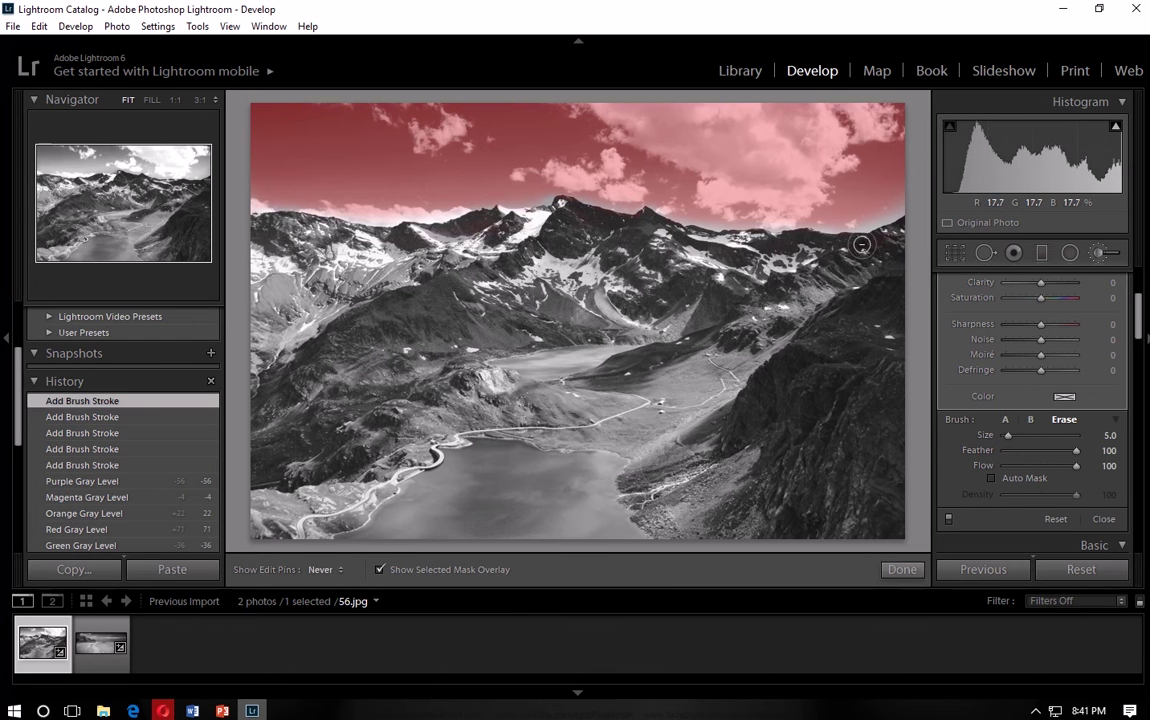
left_click(797, 213)
key("h")
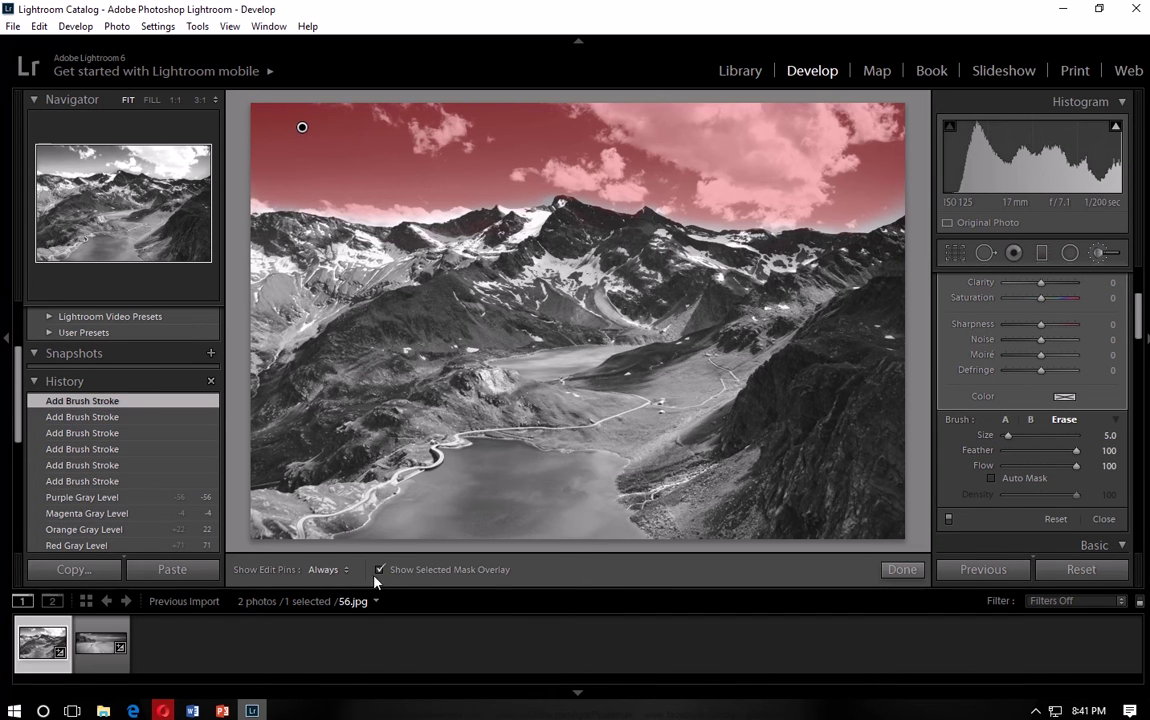
left_click(379, 571)
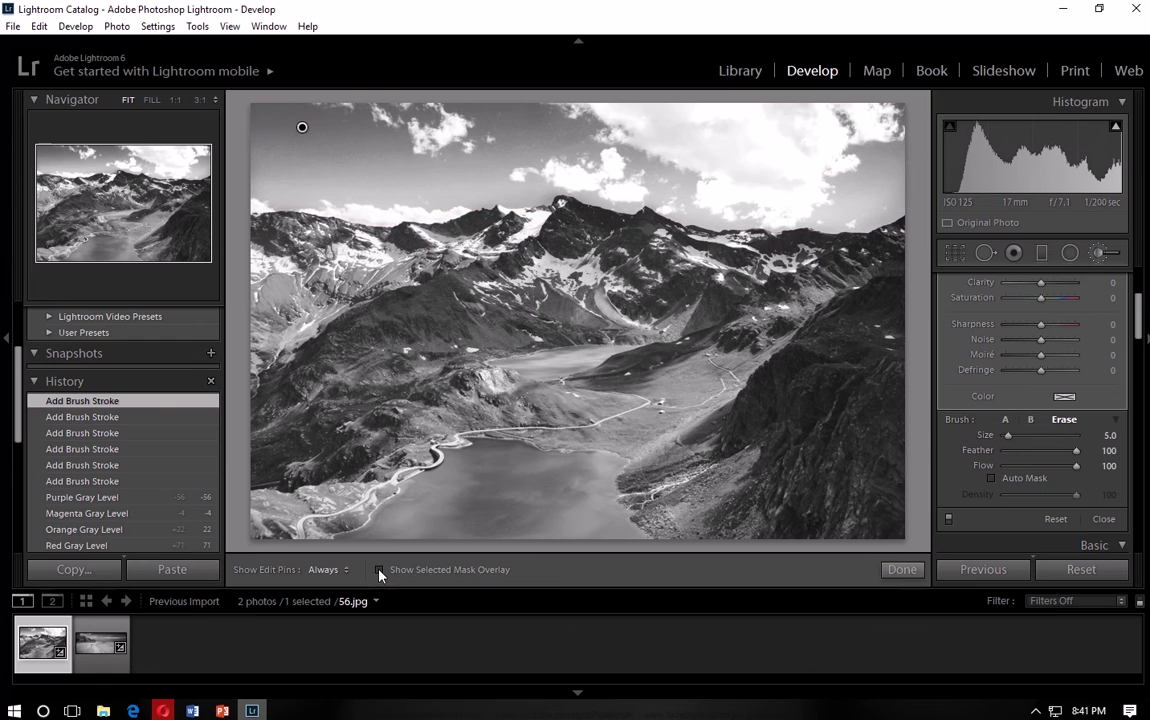
Raise the sky brush's Contrast to 47 and Clarity to 43, add slight Defringe, and close the brush.
scroll(1045, 385, "up", 3)
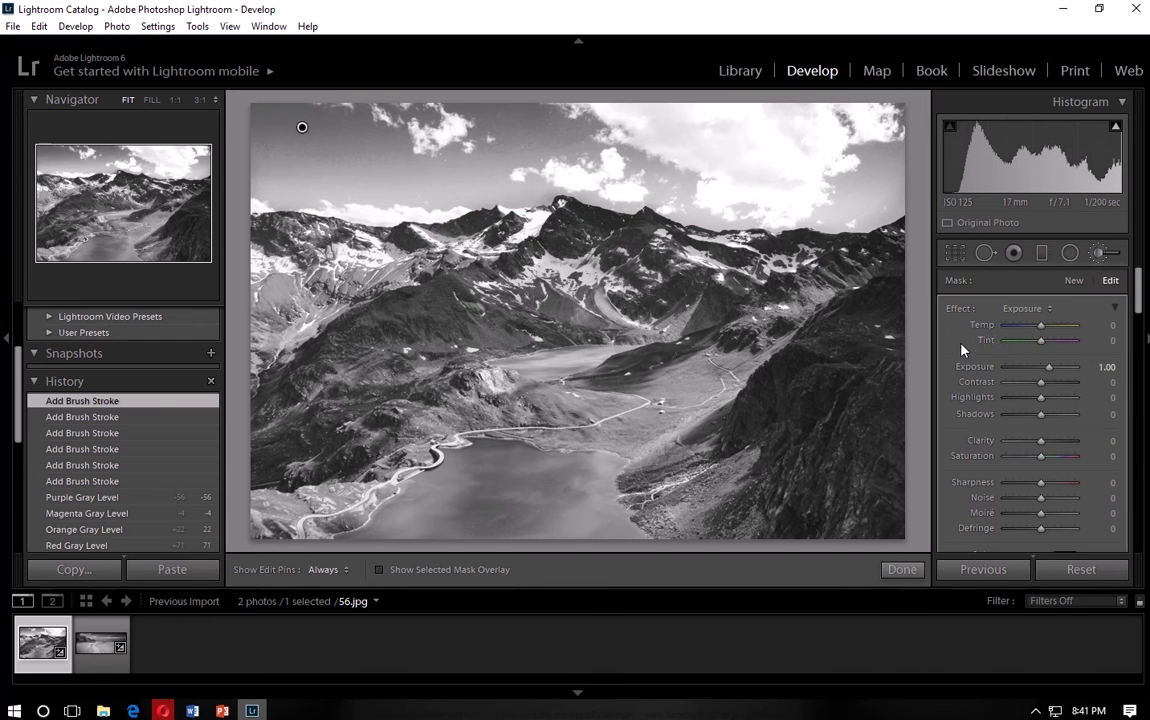
left_click_drag(1042, 388, 1059, 448)
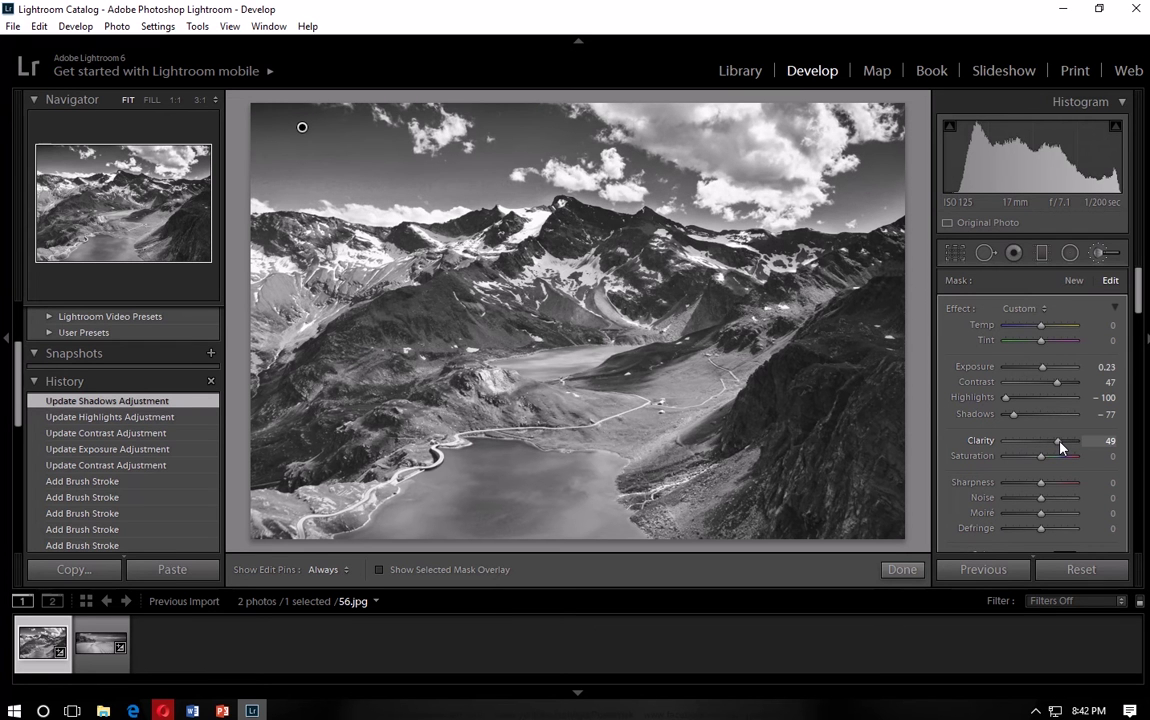
left_click_drag(1059, 448, 1052, 487)
scroll(942, 505, "down", 2)
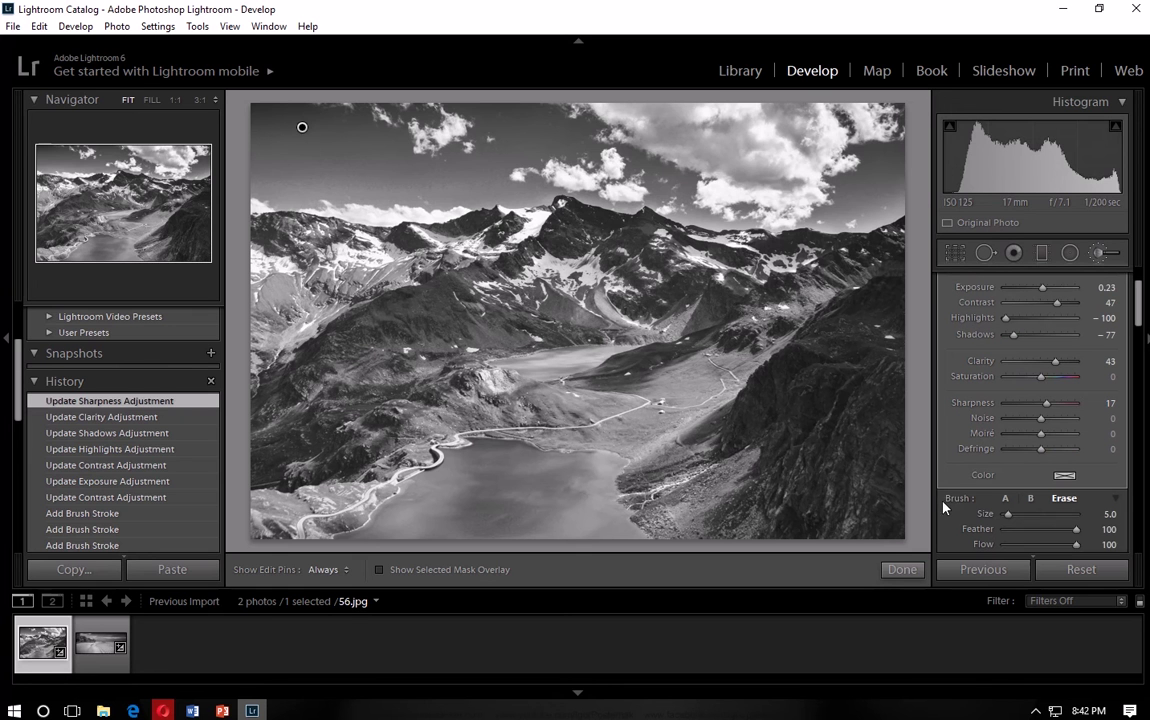
left_click_drag(1043, 456, 1043, 457)
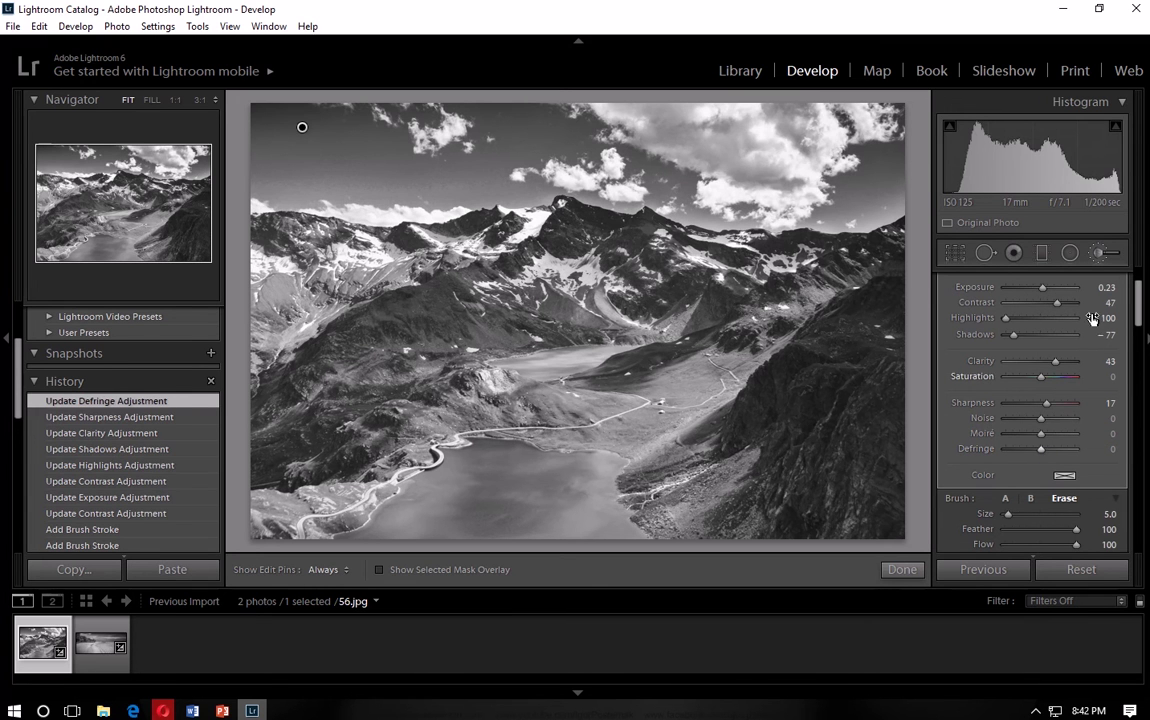
left_click(1100, 254)
left_click(1100, 256)
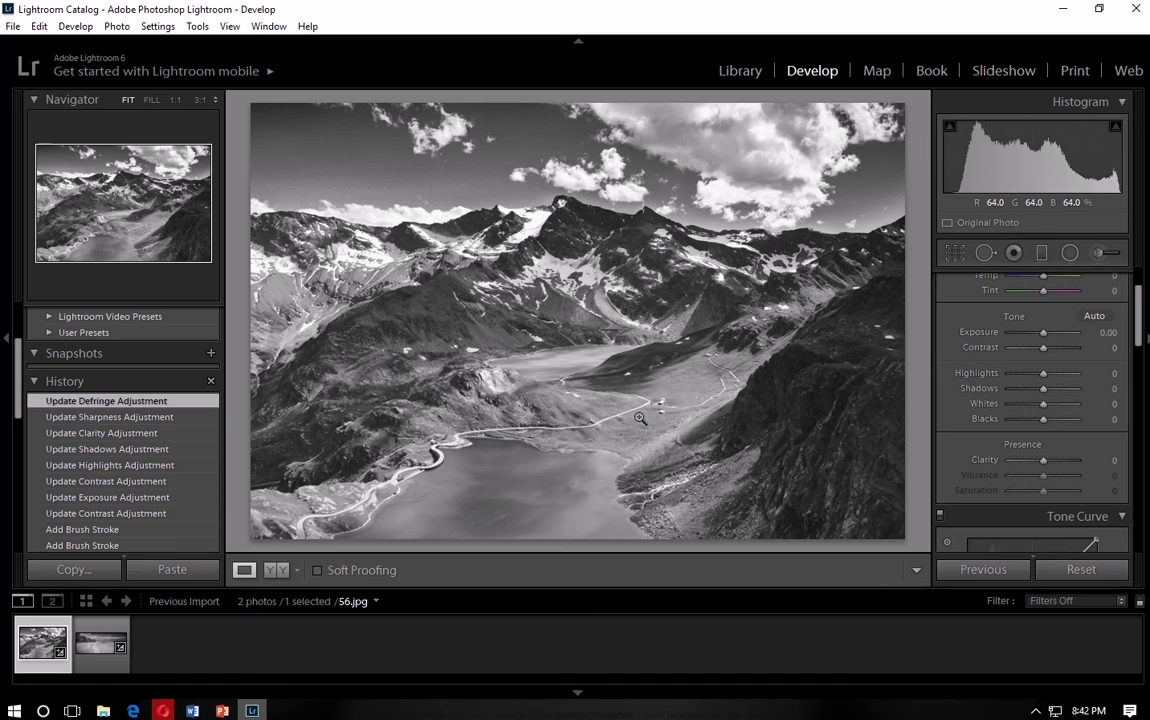
Turn on the red mask overlay and paint a new brush mask over the lake.
left_click(1100, 255)
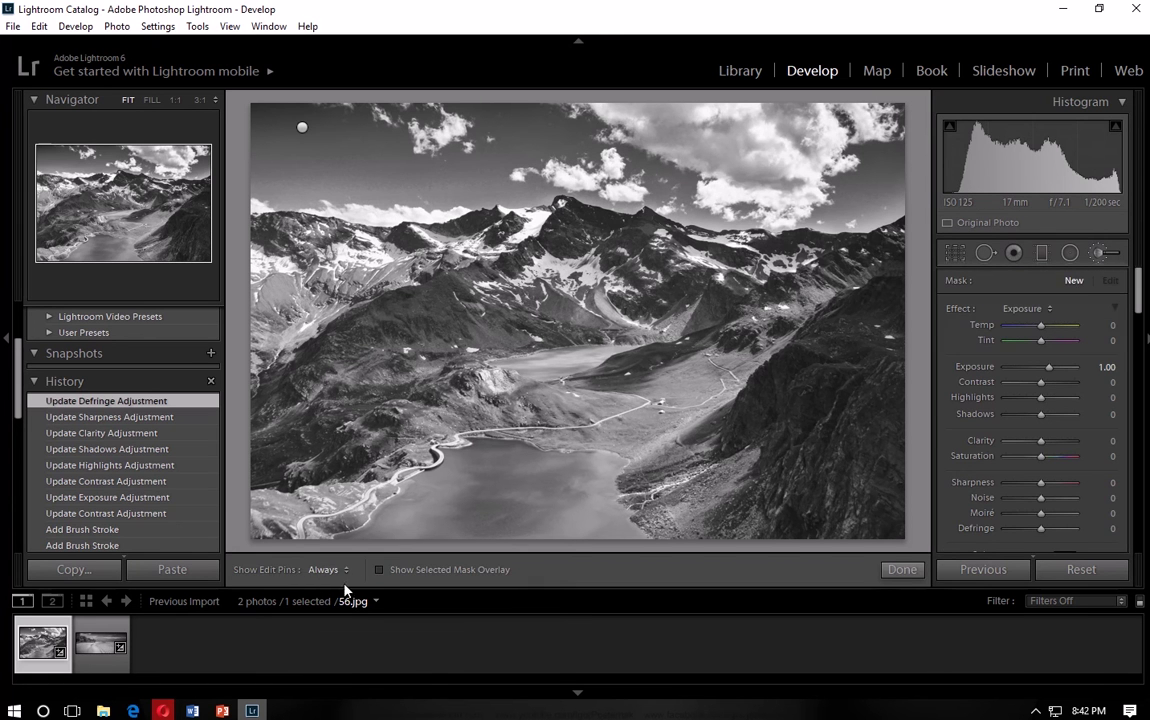
left_click(379, 570)
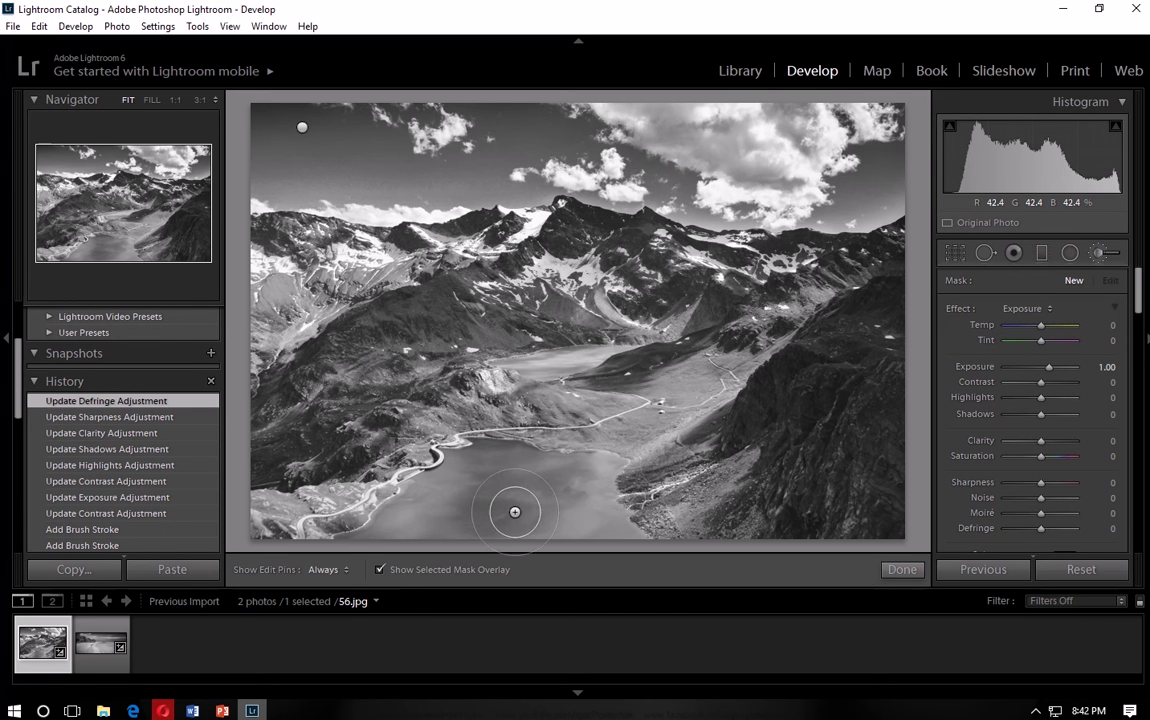
mouse_move(547, 467)
left_mouse_down()
mouse_move(459, 466)
mouse_move(450, 498)
mouse_move(292, 505)
mouse_move(540, 486)
mouse_move(607, 524)
mouse_move(635, 465)
mouse_move(616, 480)
mouse_move(552, 436)
mouse_move(614, 416)
mouse_move(568, 376)
left_mouse_up()
key("h")
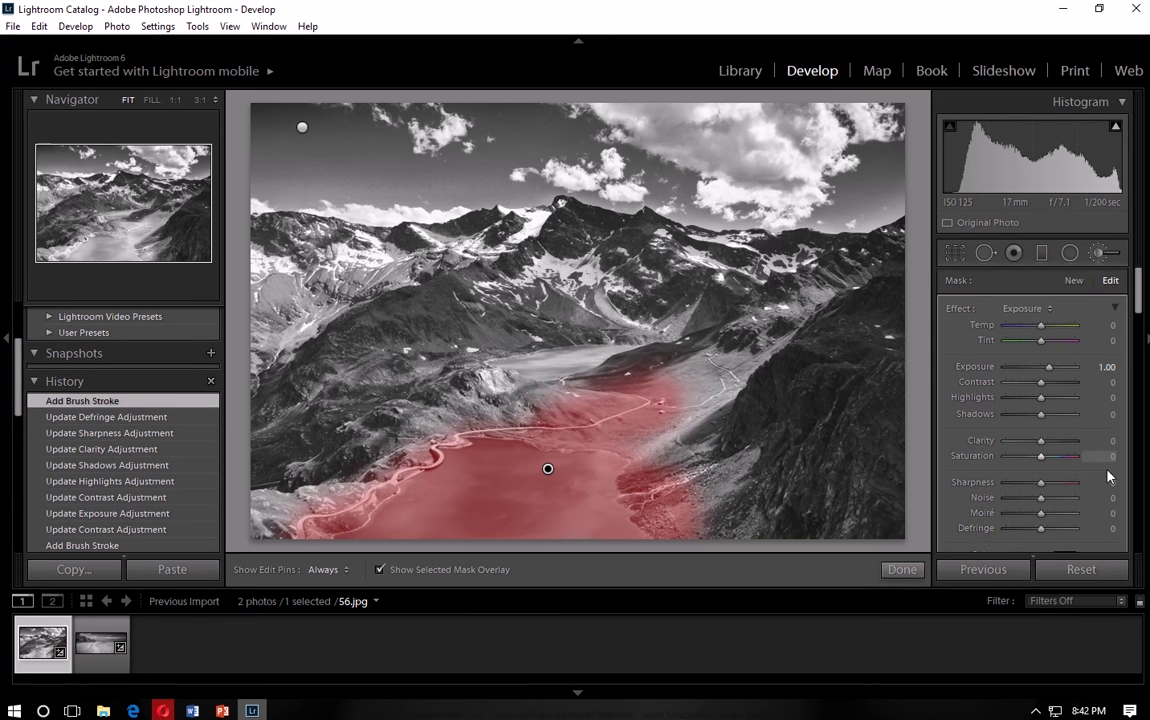
scroll(990, 430, "down", 3)
At brush Size 5.7, extend the mask over the lake and lower-left shore, then hide the overlay.
left_click_drag(1015, 520, 1008, 520)
mouse_move(548, 371)
left_mouse_down()
mouse_move(587, 357)
mouse_move(521, 366)
mouse_move(588, 409)
mouse_move(561, 384)
mouse_move(687, 385)
mouse_move(626, 444)
mouse_move(435, 482)
mouse_move(400, 490)
left_mouse_up()
key("h")
left_click_drag(328, 516, 295, 468)
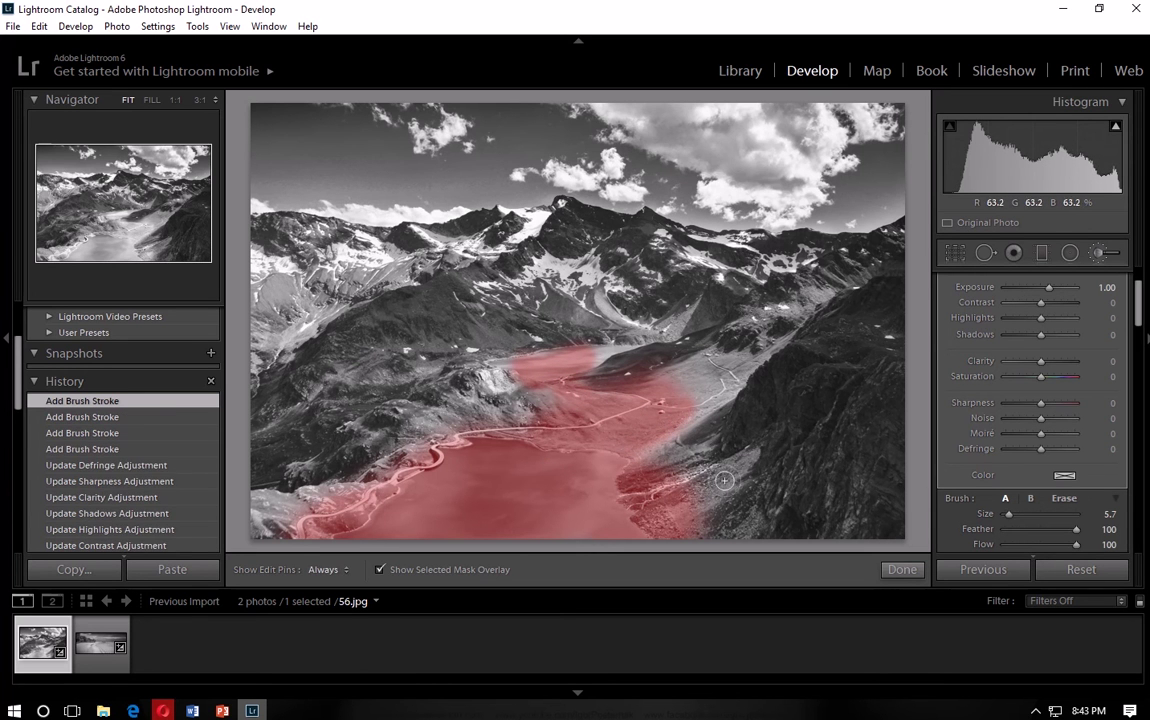
key("h")
left_click(1100, 254)
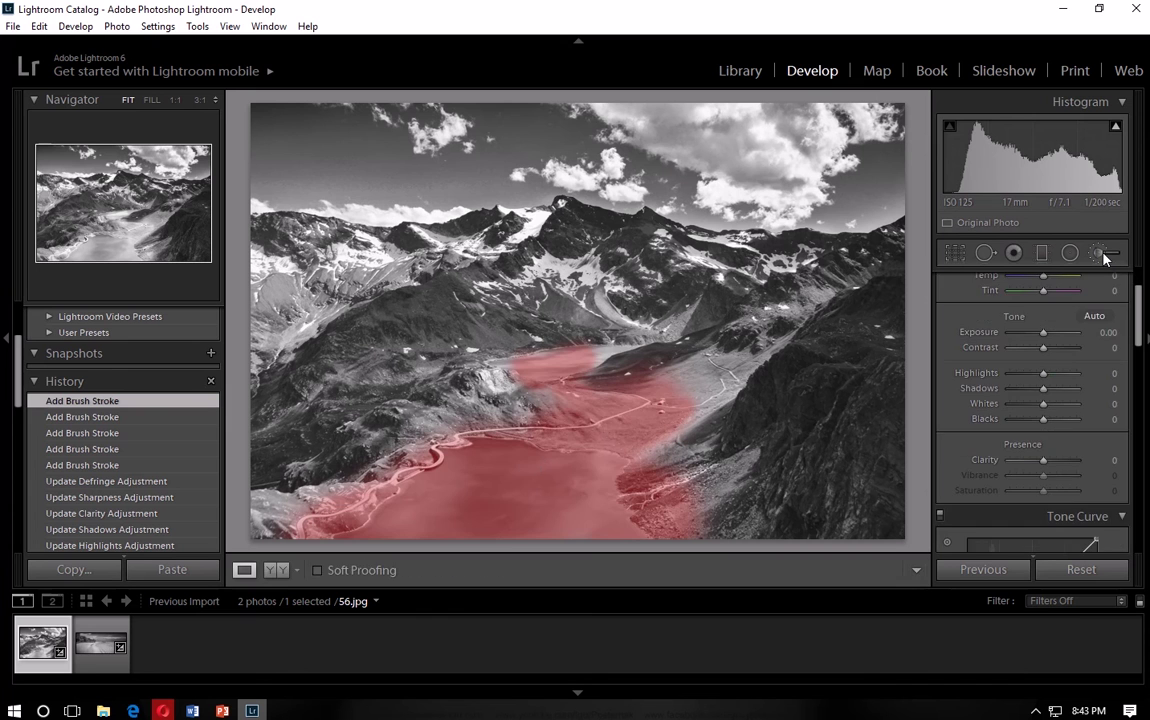
left_click(1100, 254)
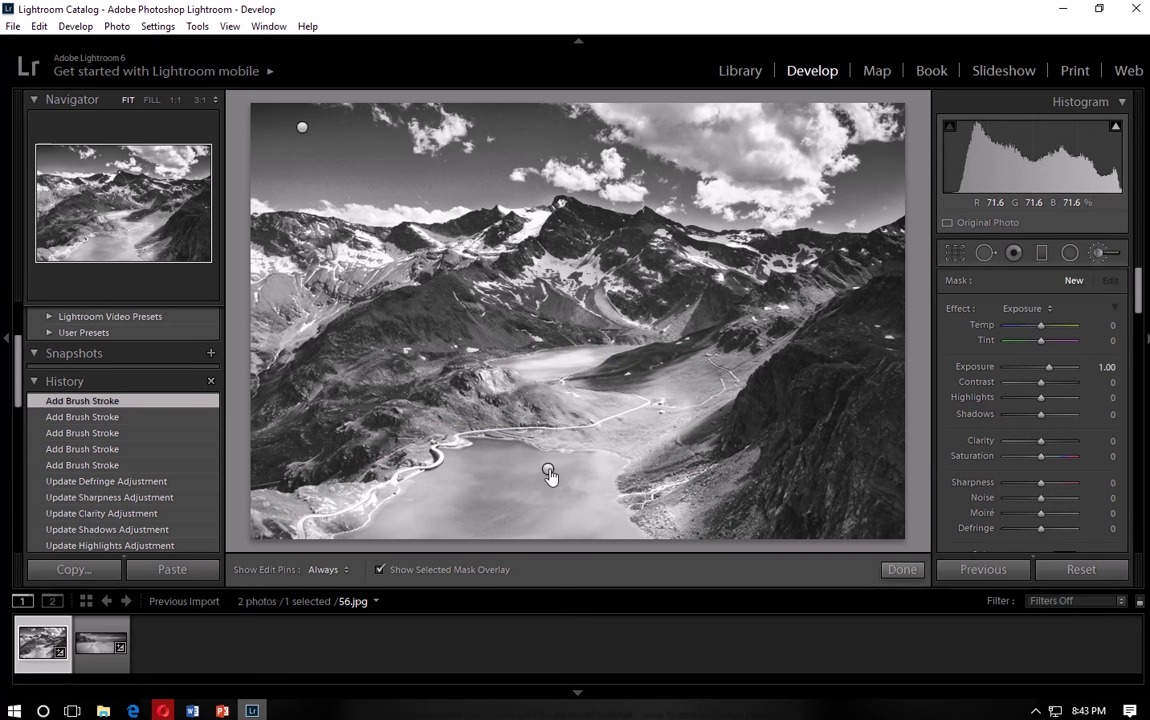
left_click(548, 468)
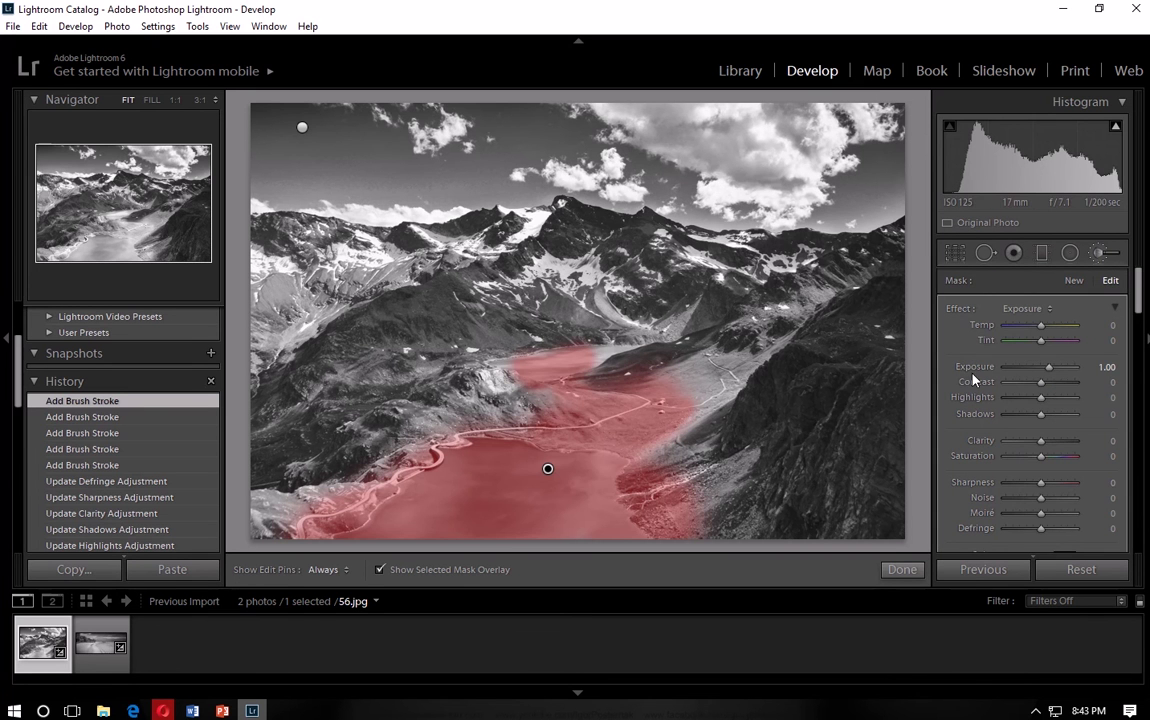
left_click(380, 570)
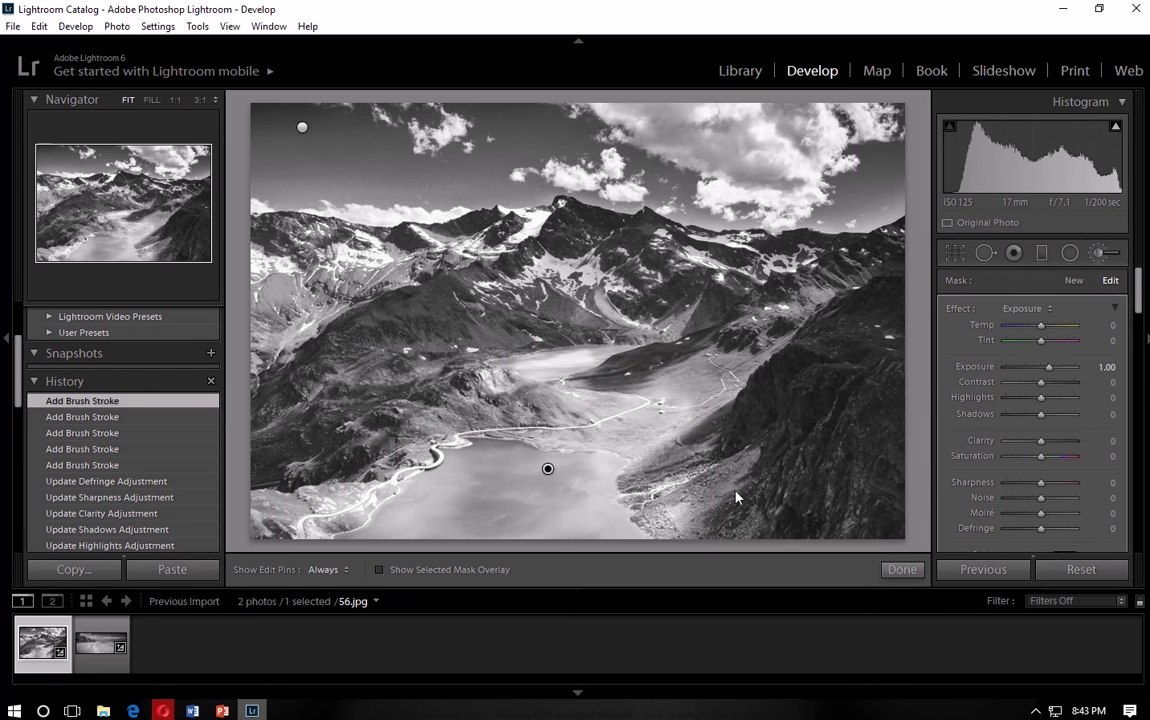
Give the lake mask Exposure −0.23, Contrast 77, Highlights 24, Shadows −59, Clarity 59, then zoom in.
left_click_drag(1045, 370, 1061, 443)
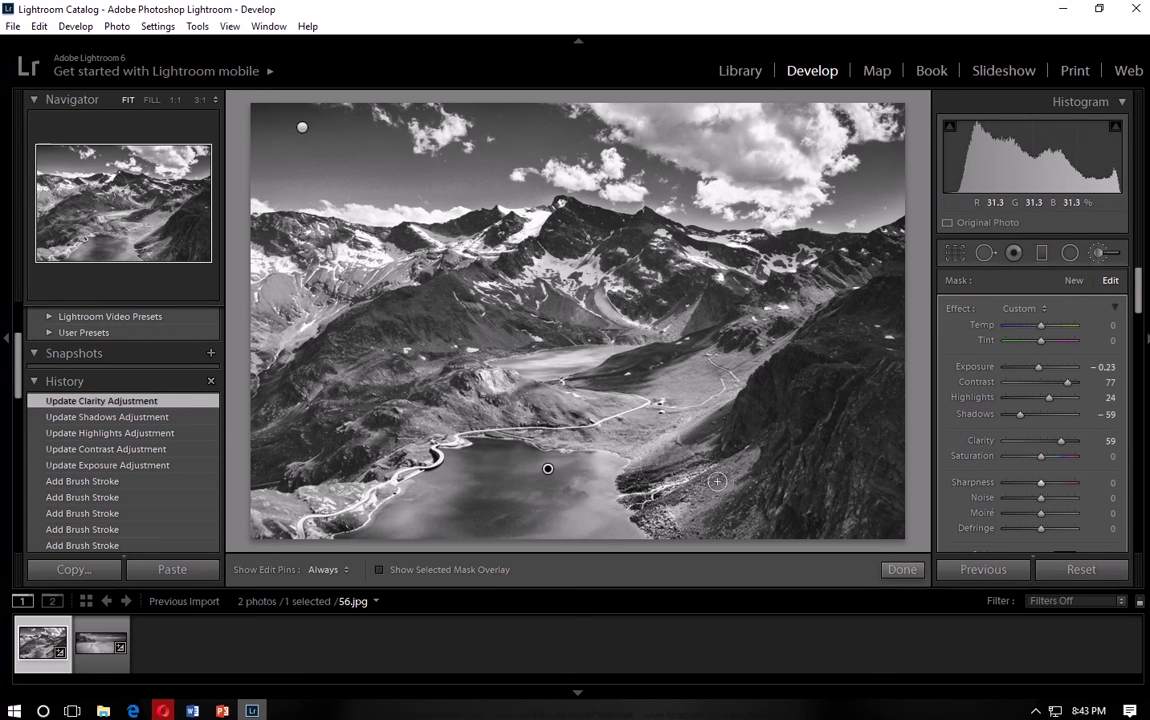
left_click(152, 100)
Zoom to 1:1 on the lake, set the mask's Sharpness to −10, then fit the photo back.
left_click(200, 100)
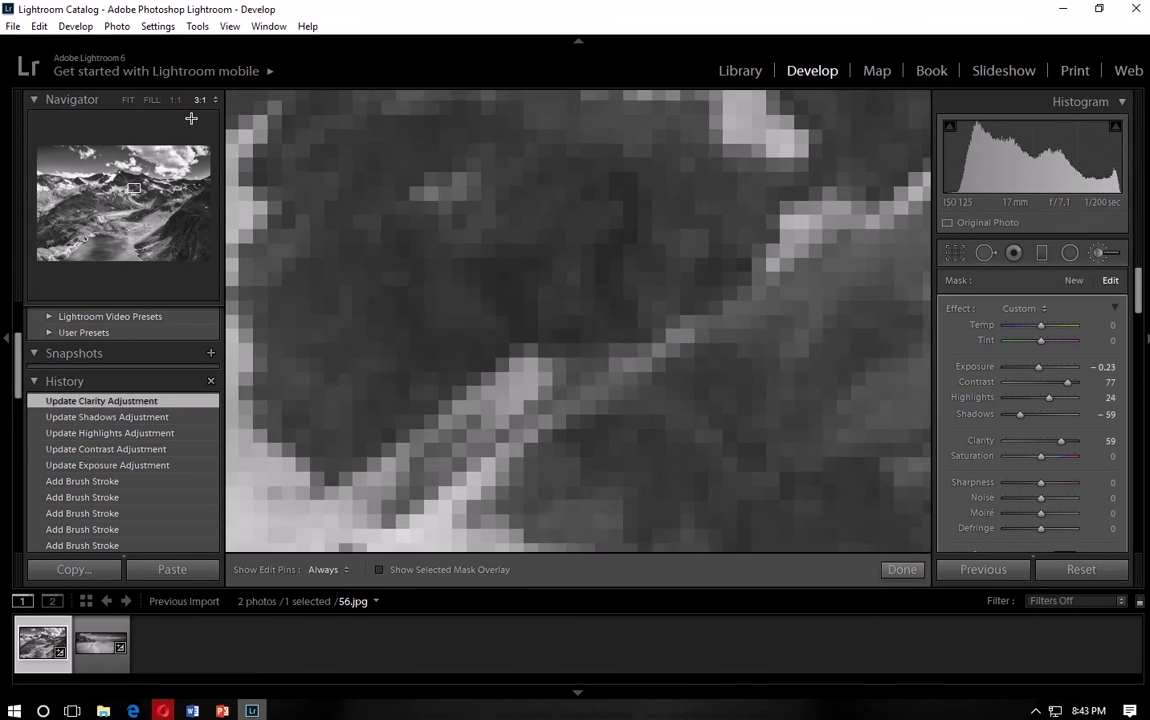
left_click(134, 190)
left_click_drag(134, 188, 127, 245)
left_click(175, 100)
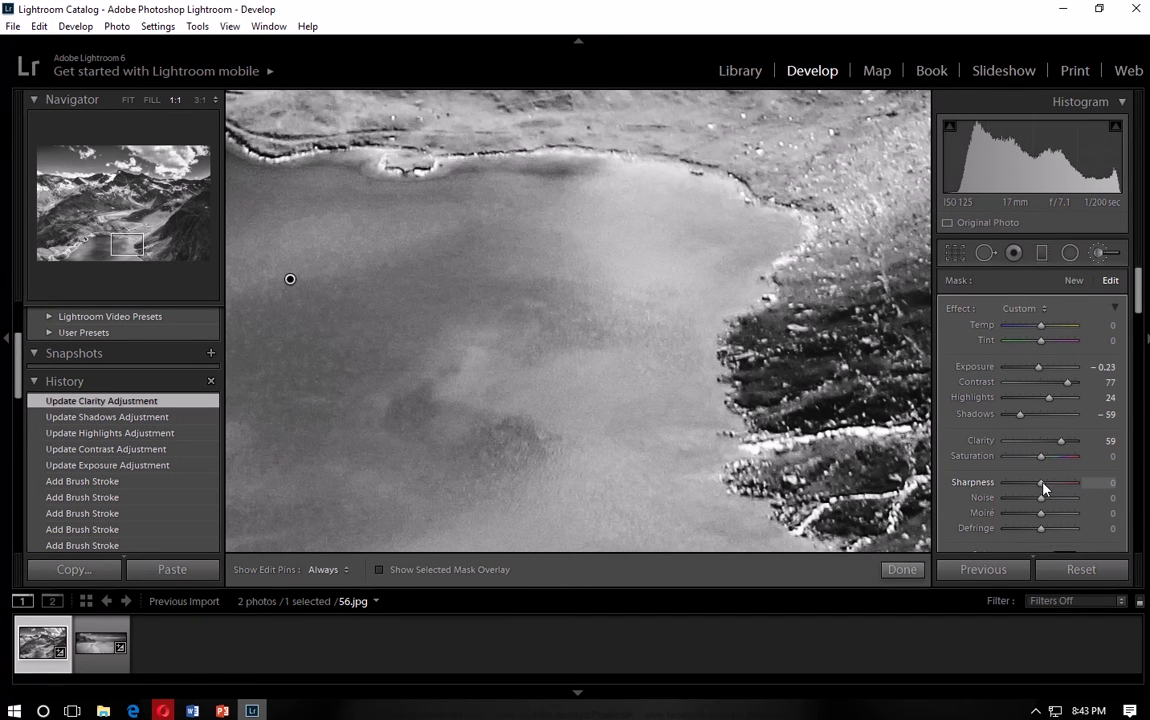
mouse_move(1040, 487)
left_mouse_down()
mouse_move(1011, 484)
mouse_move(1040, 483)
left_mouse_up()
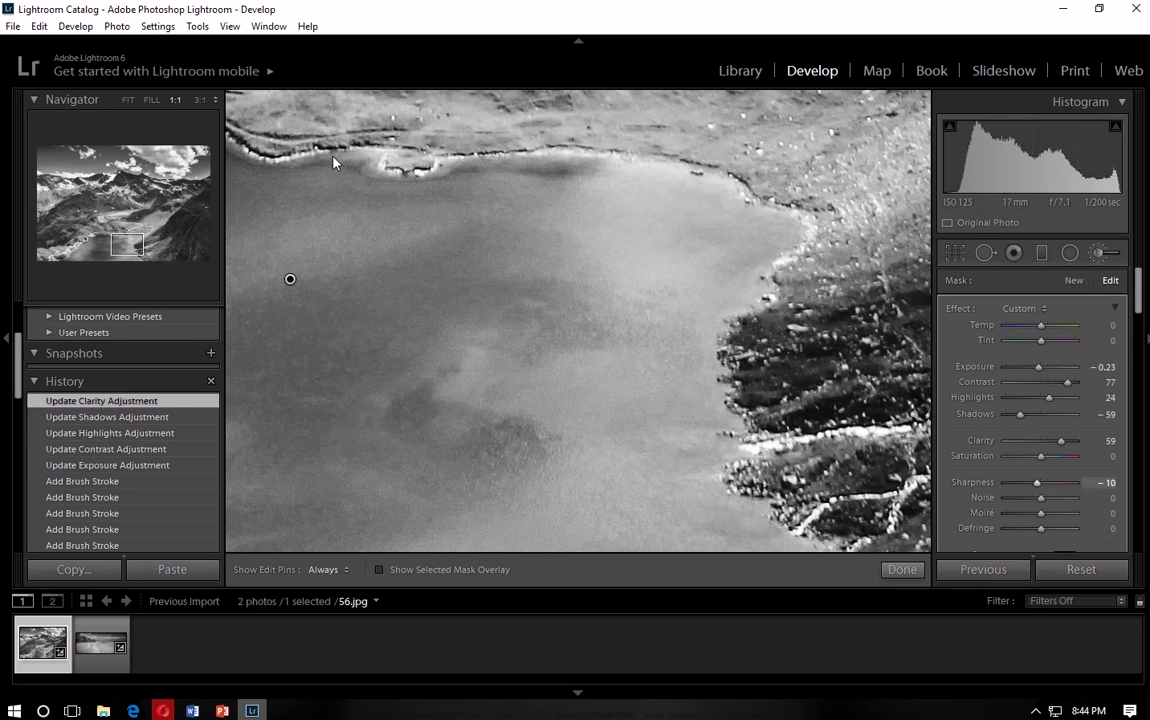
left_click(128, 100)
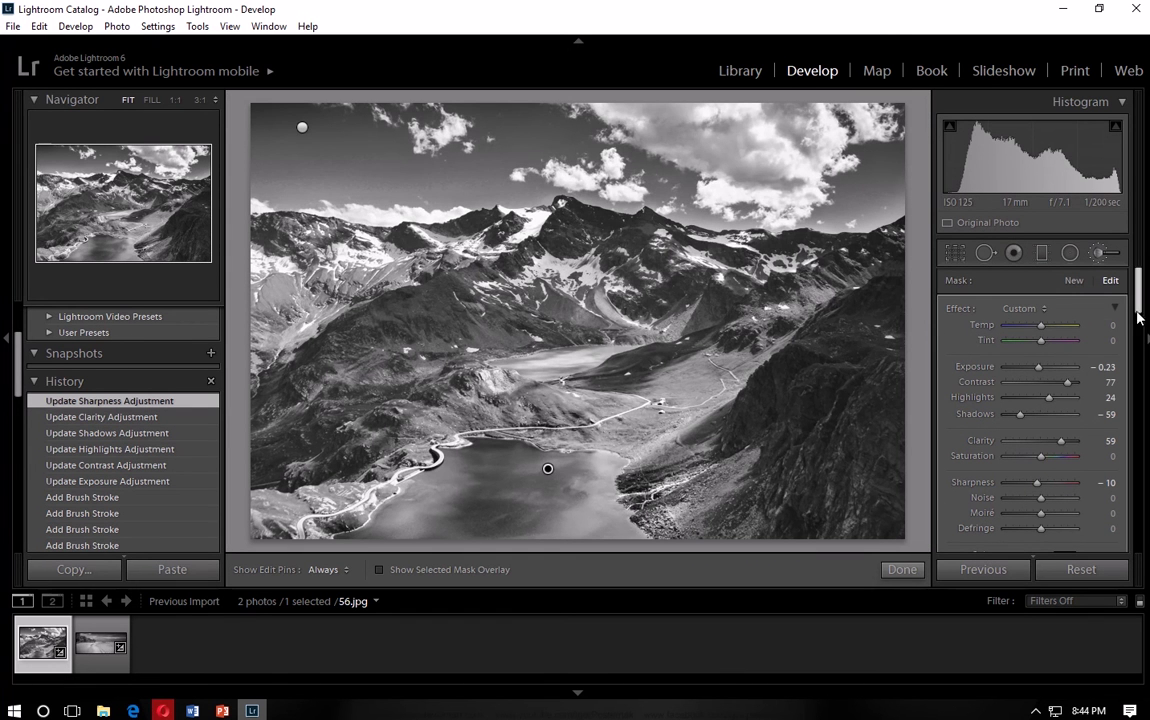
Finish with the brush panel and close the Adjustment Brush.
scroll(1139, 318, "down", 2)
left_click_drag(1139, 318, 1141, 314)
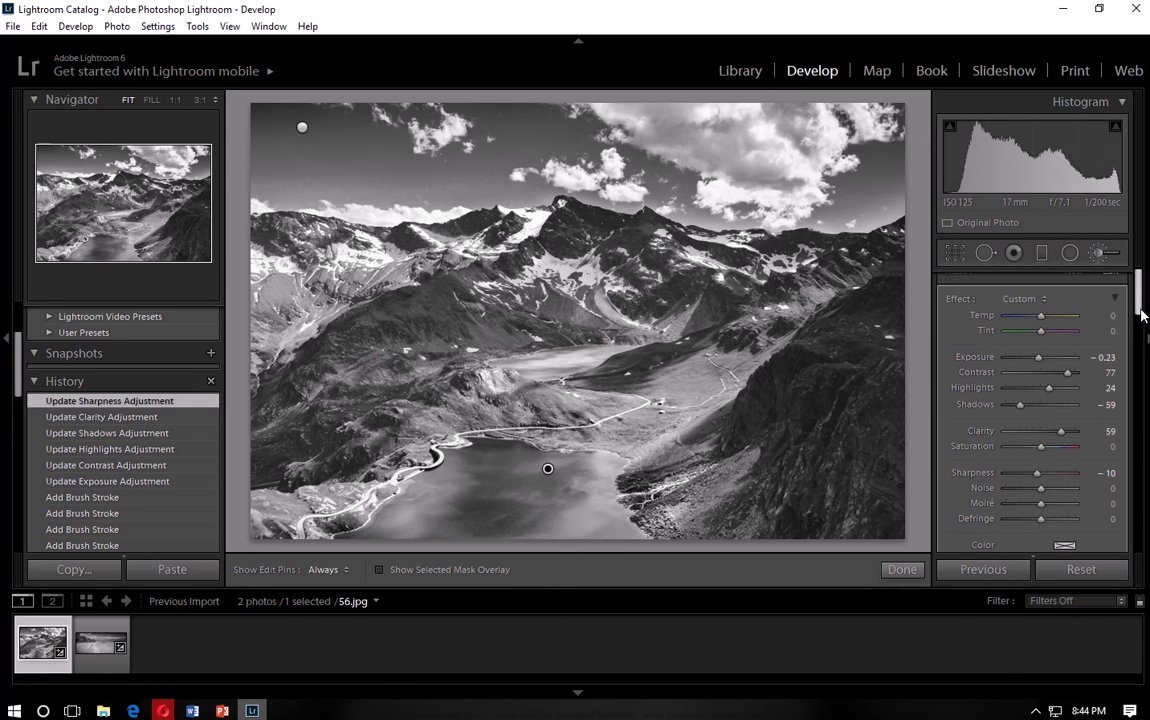
left_click(1103, 257)
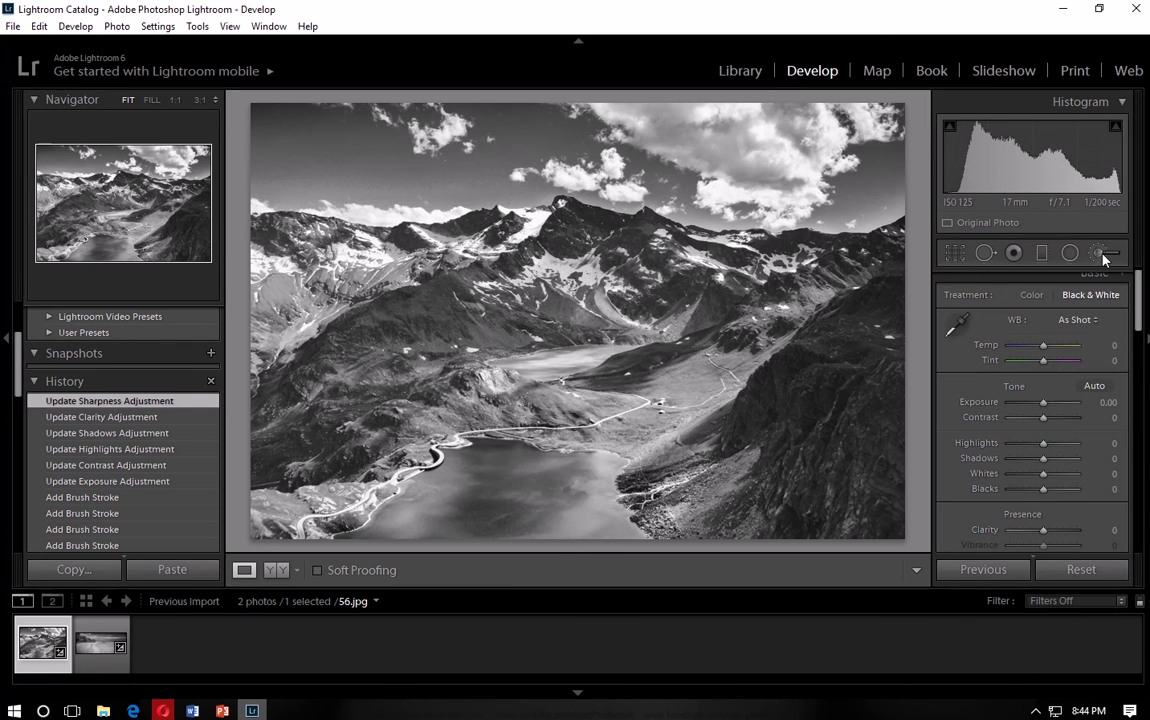
Draw a graduated filter across the right mountainside at Exposure −3.72 with widened transition lines.
left_click(1042, 256)
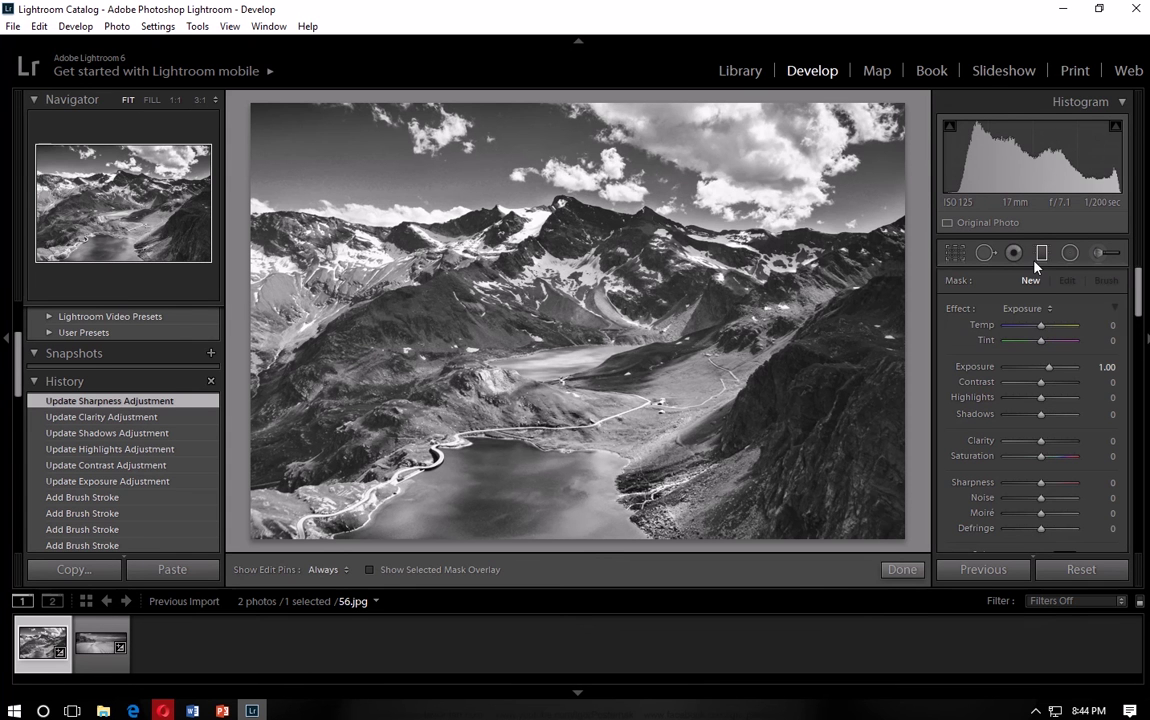
left_click_drag(902, 437, 828, 413)
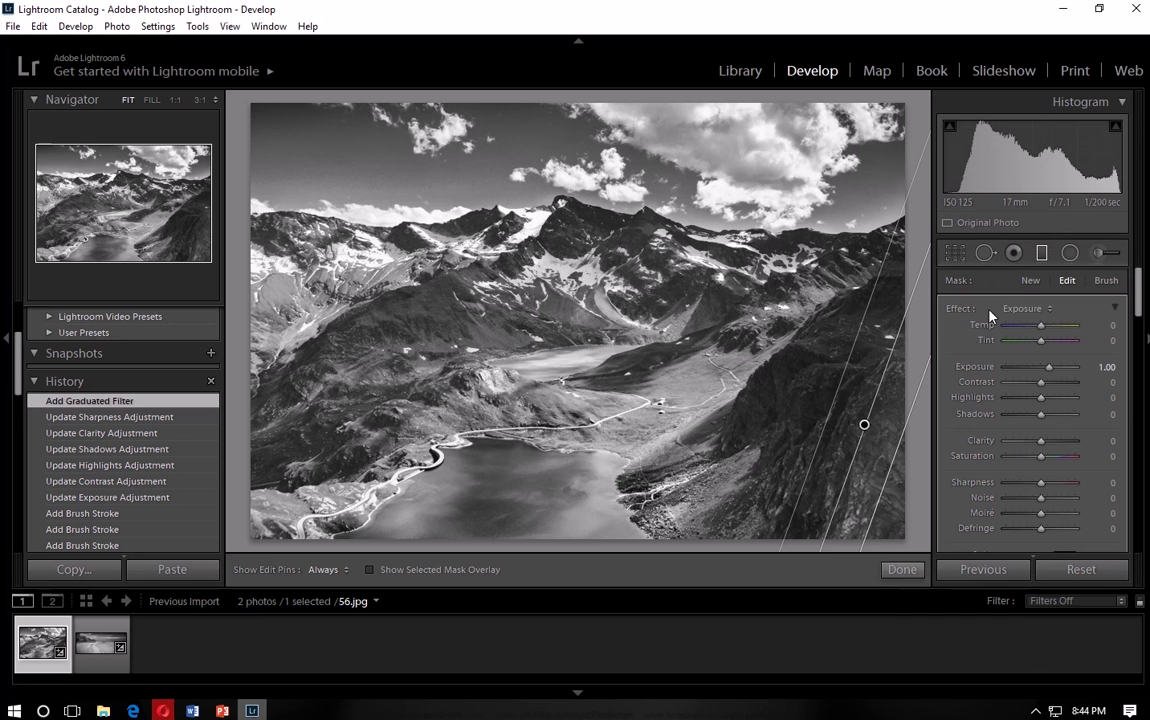
left_click(1030, 281)
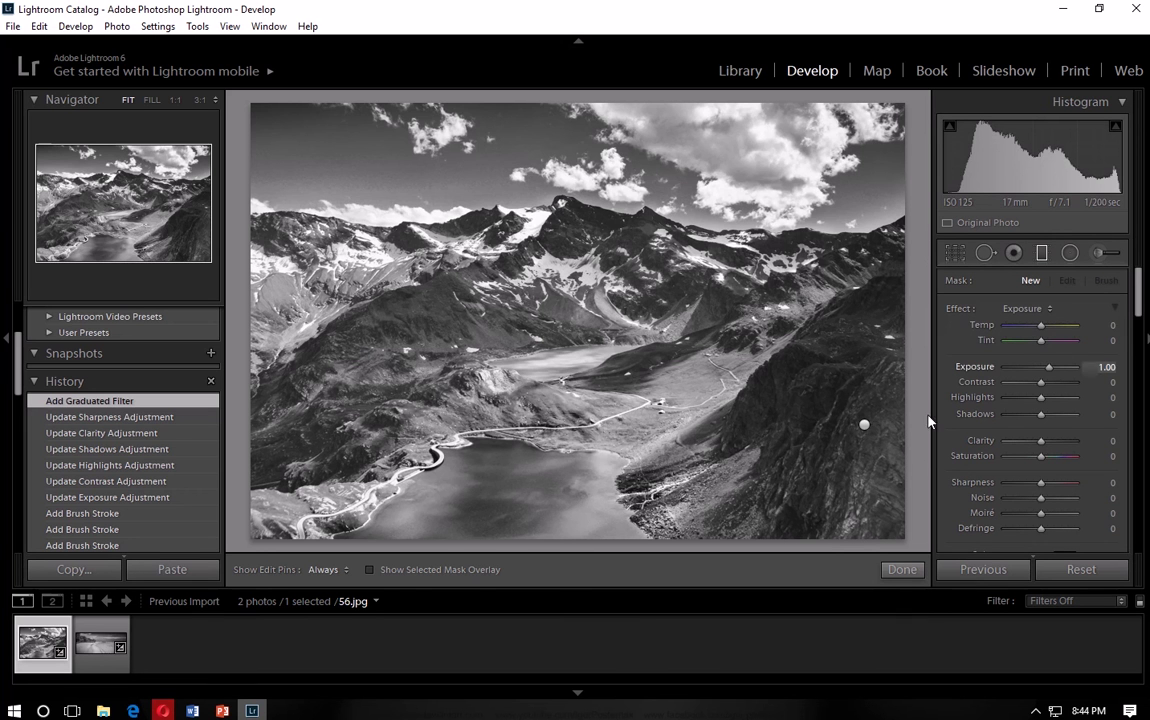
left_click(866, 429)
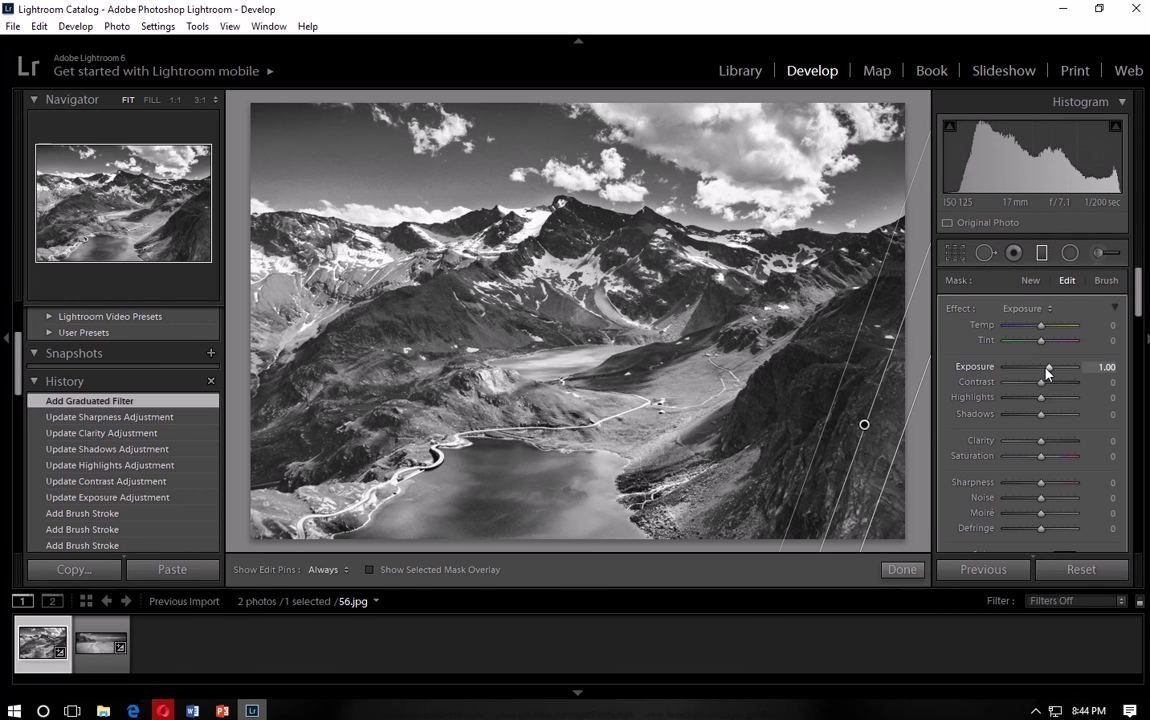
left_click_drag(1036, 372, 1008, 368)
left_click_drag(834, 380, 791, 351)
left_click_drag(902, 455, 997, 524)
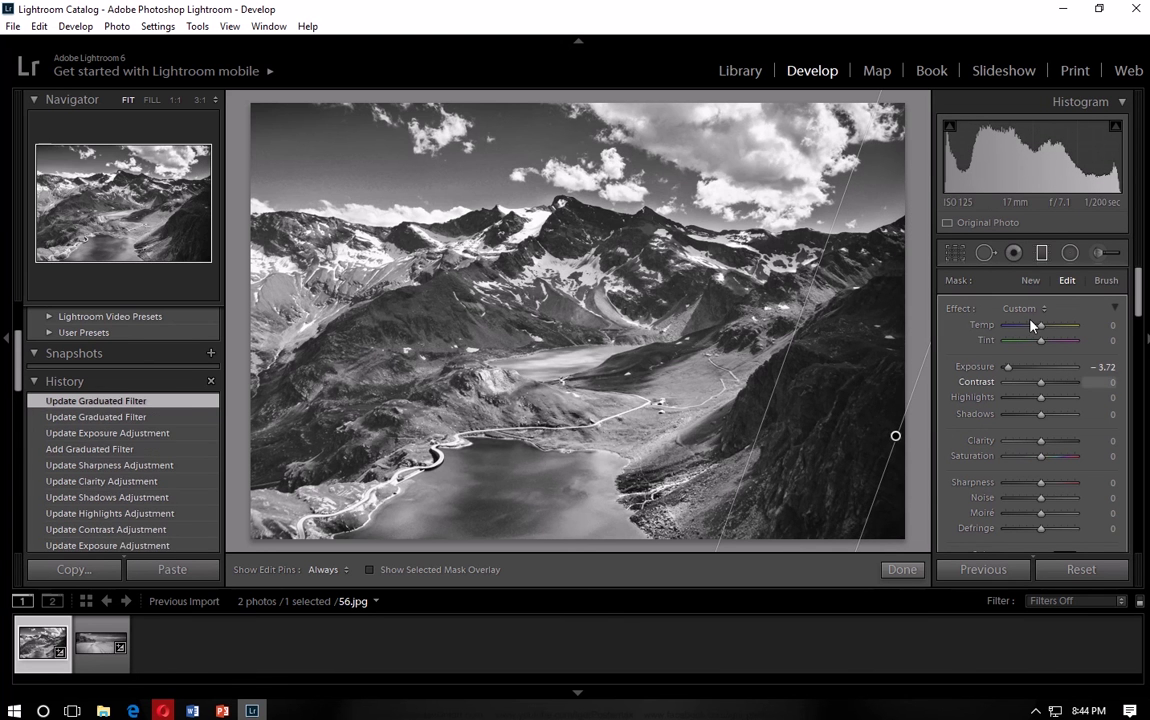
left_click(1041, 253)
Add a second graduated filter at Exposure −1.33, positioned and tilted into the lower-left corner.
left_click(1041, 253)
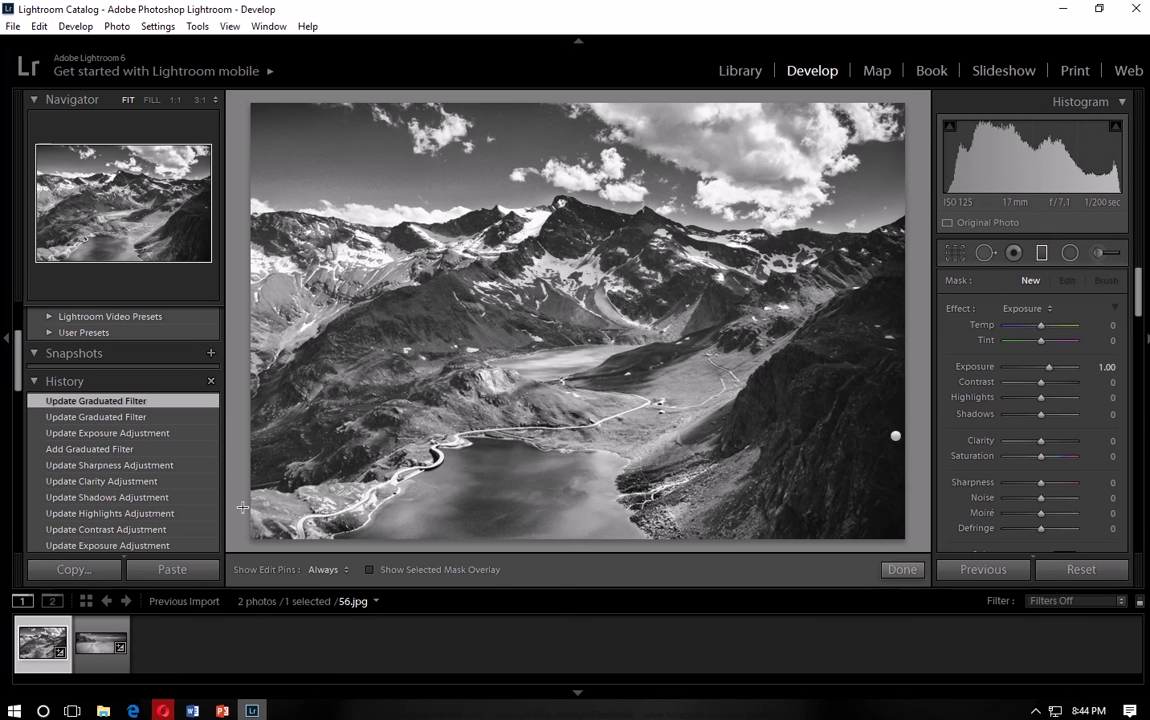
left_click_drag(245, 457, 331, 412)
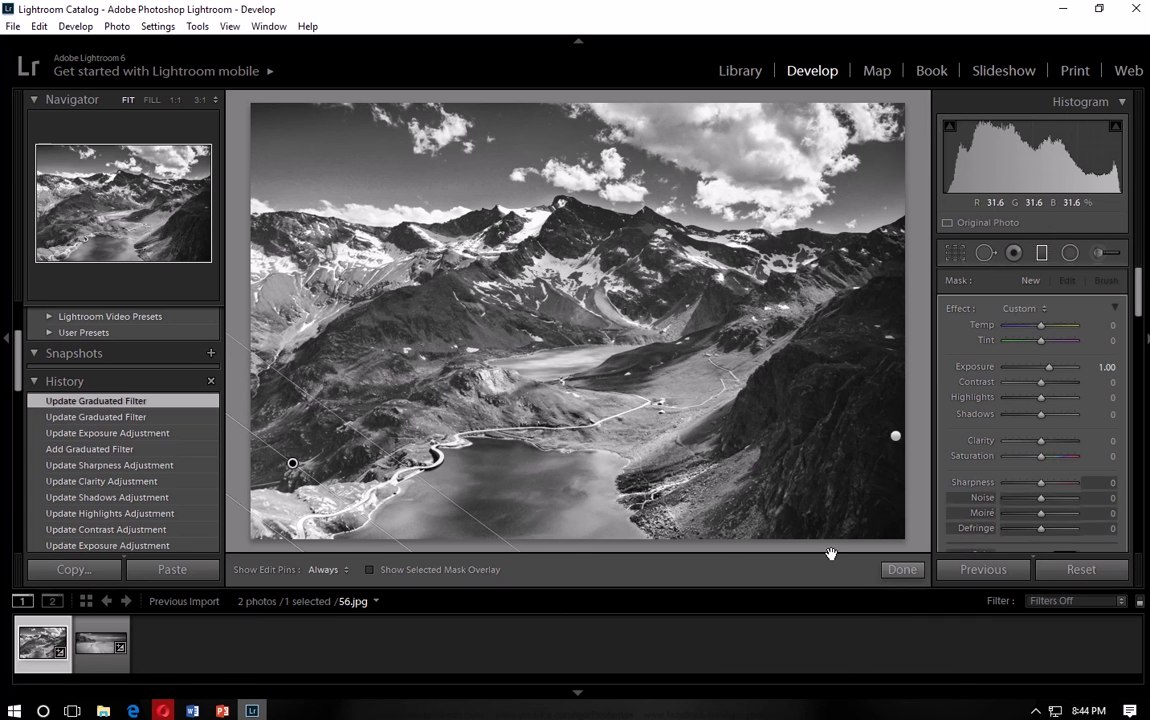
left_click_drag(1049, 367, 1029, 369)
left_click_drag(241, 517, 218, 547)
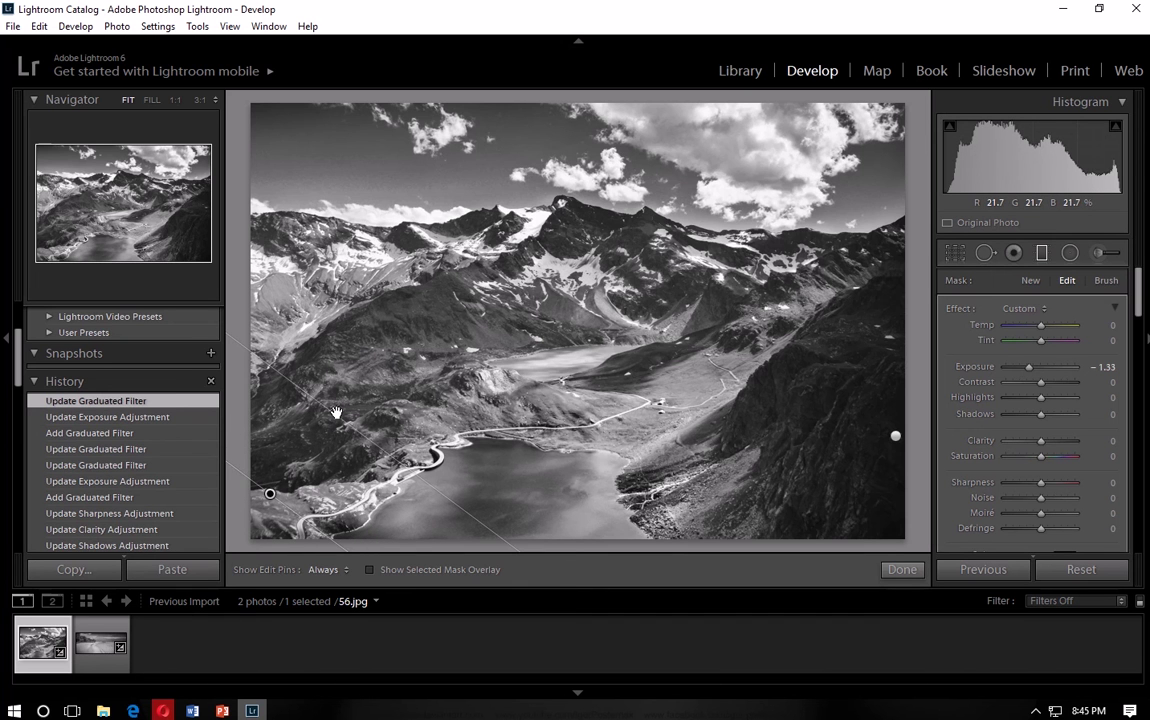
left_click_drag(300, 378, 373, 373)
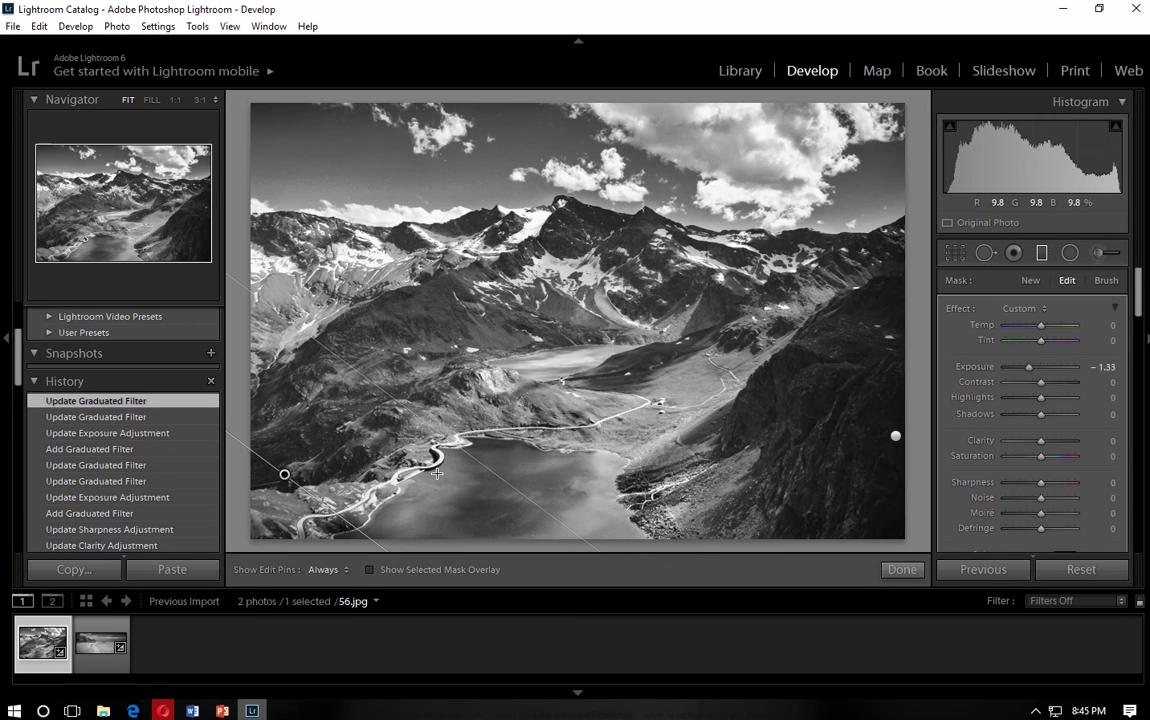
left_click(1043, 256)
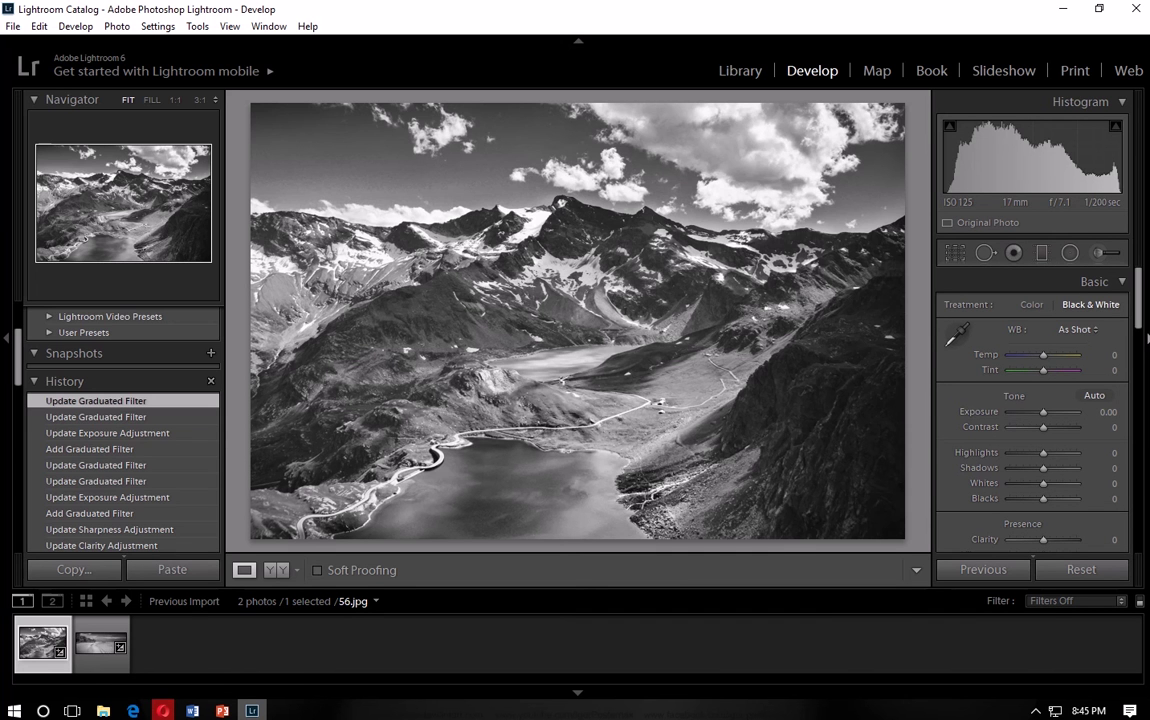
scroll(160, 505, "down", 6)
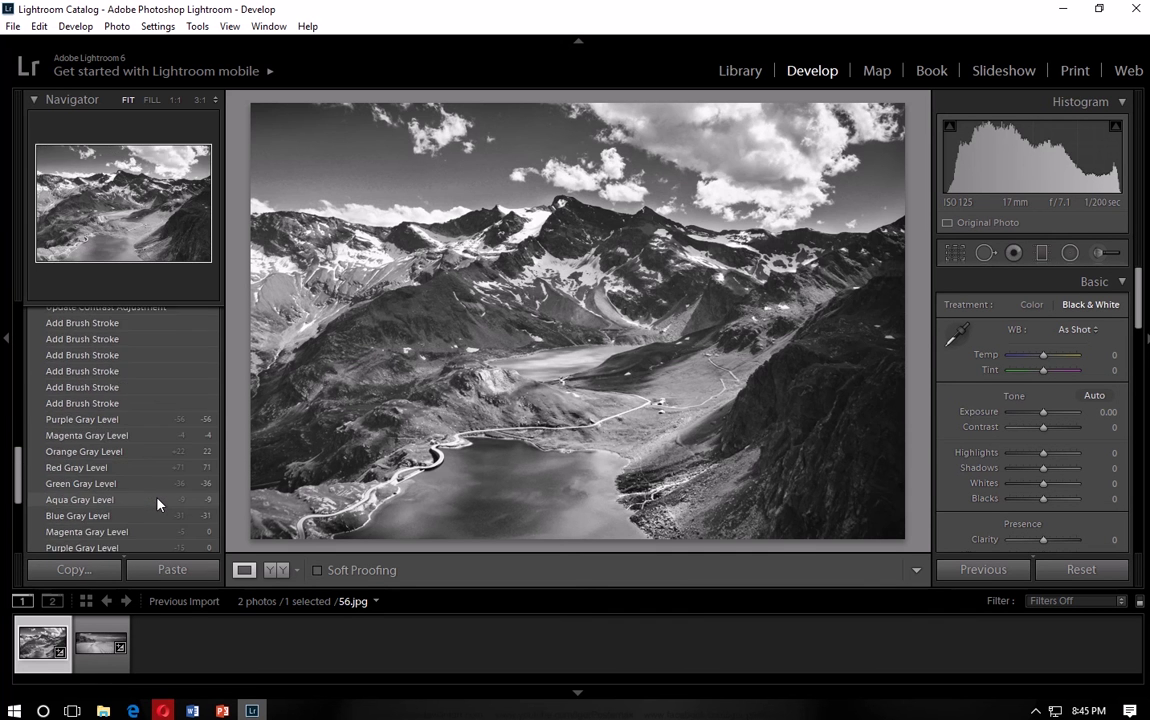
scroll(157, 503, "down", 5)
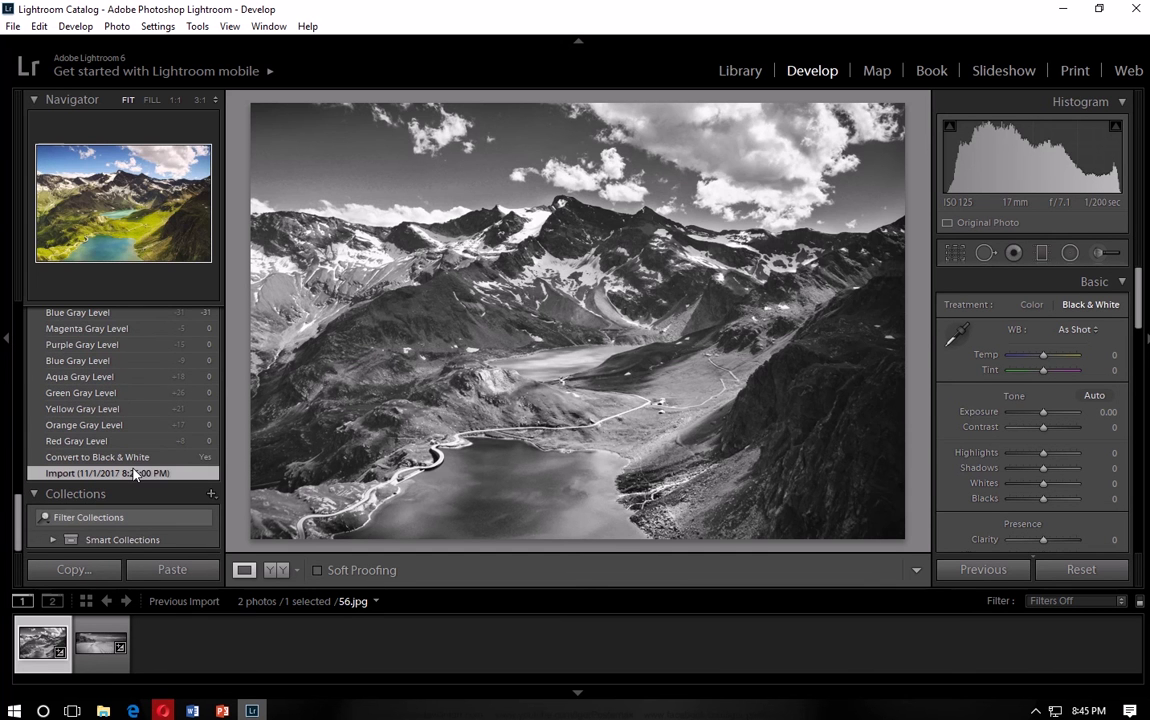
left_click(135, 474)
scroll(135, 474, "up", 4)
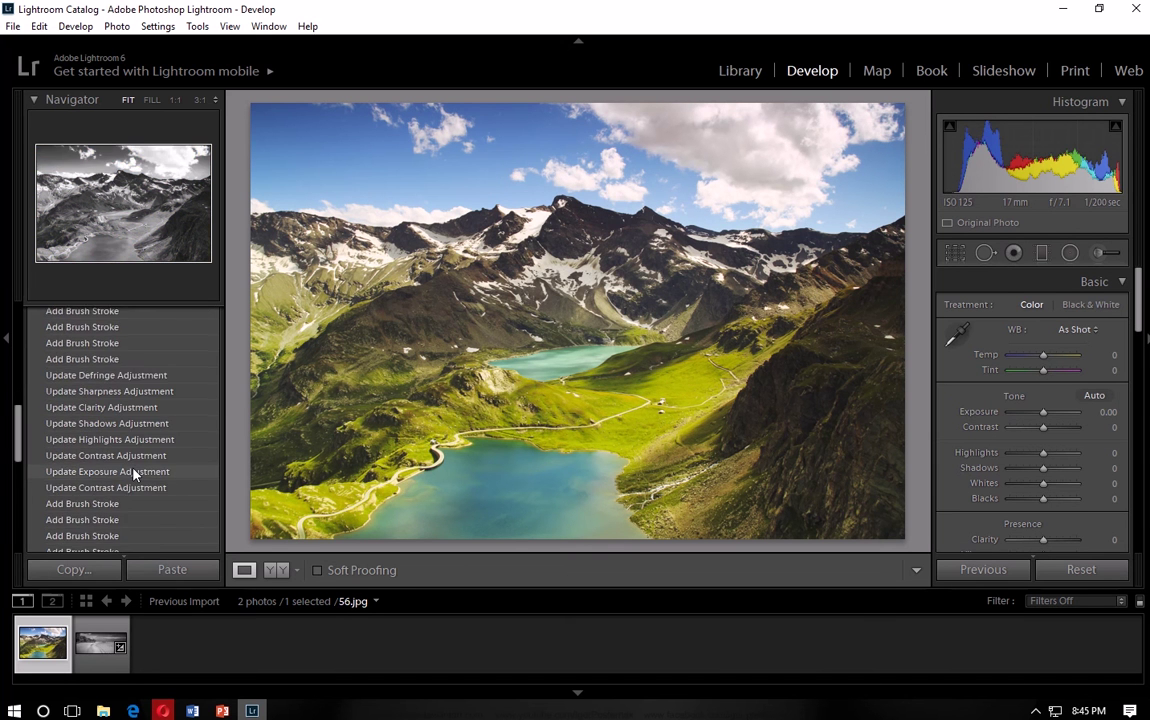
scroll(135, 474, "up", 8)
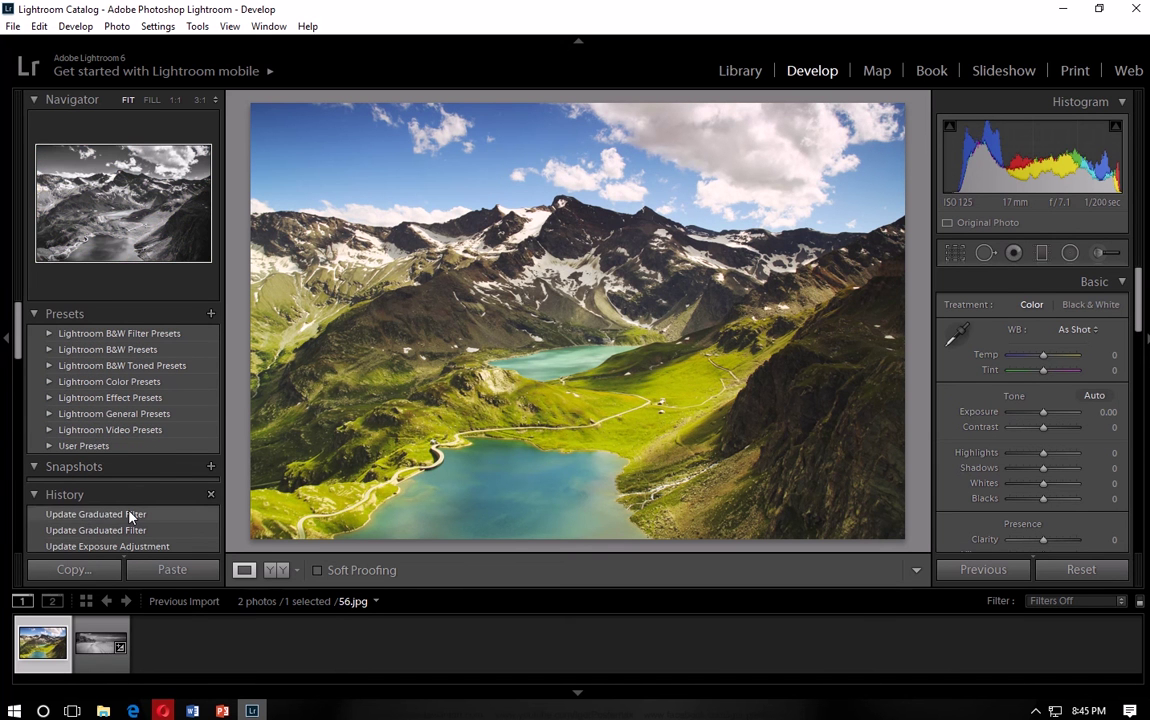
left_click(130, 516)
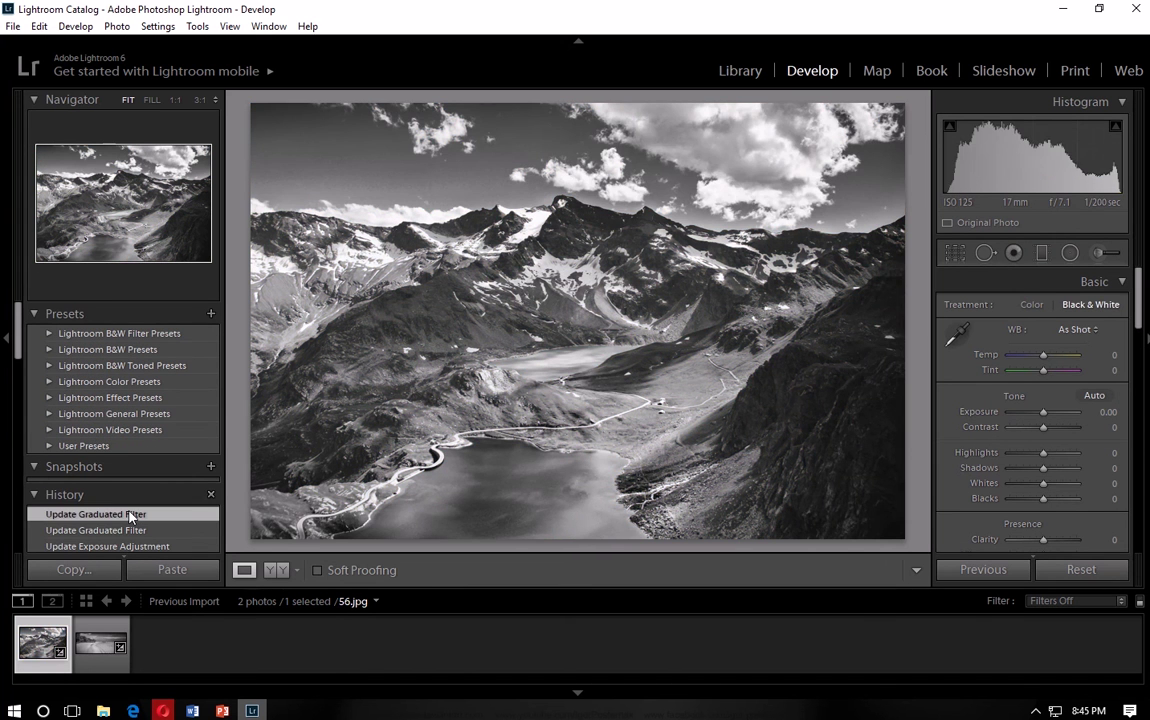